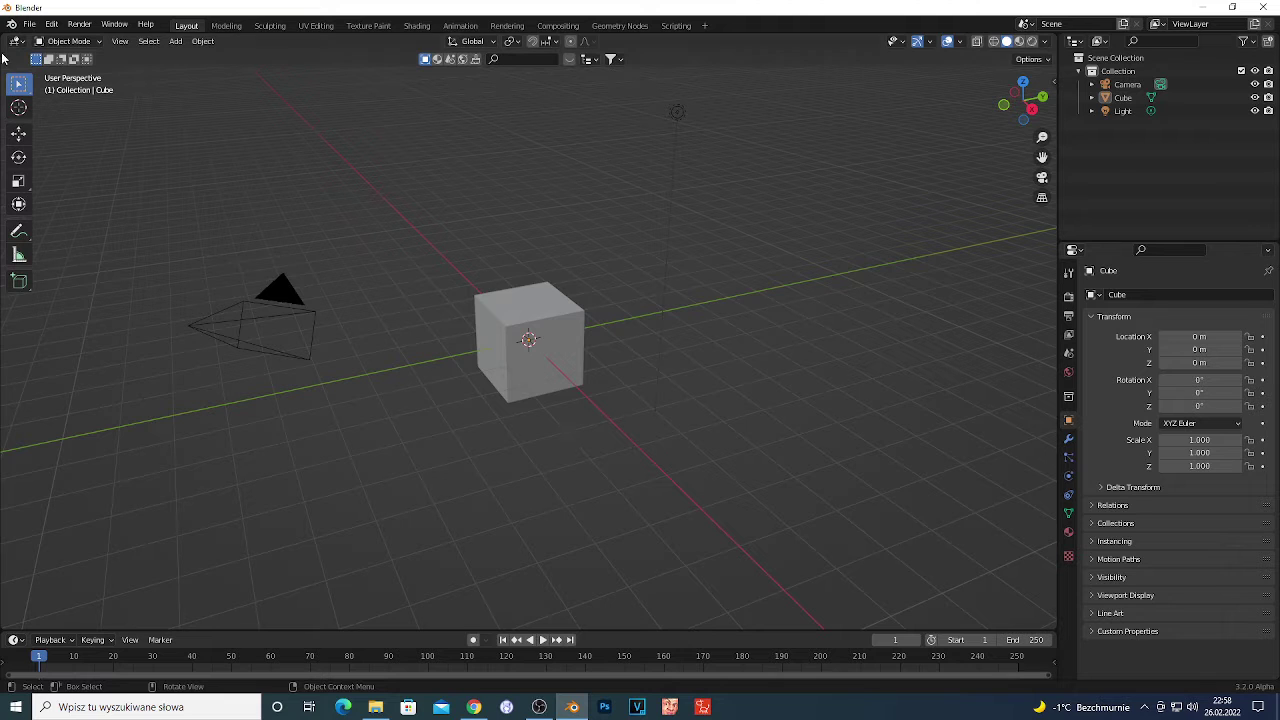
# Create a new file from the Video Editing template without saving the current scene
pyautogui.scroll(-2, 517, 337)
pyautogui.scroll(5, 515, 339)
pyautogui.scroll(-6, 515, 340)
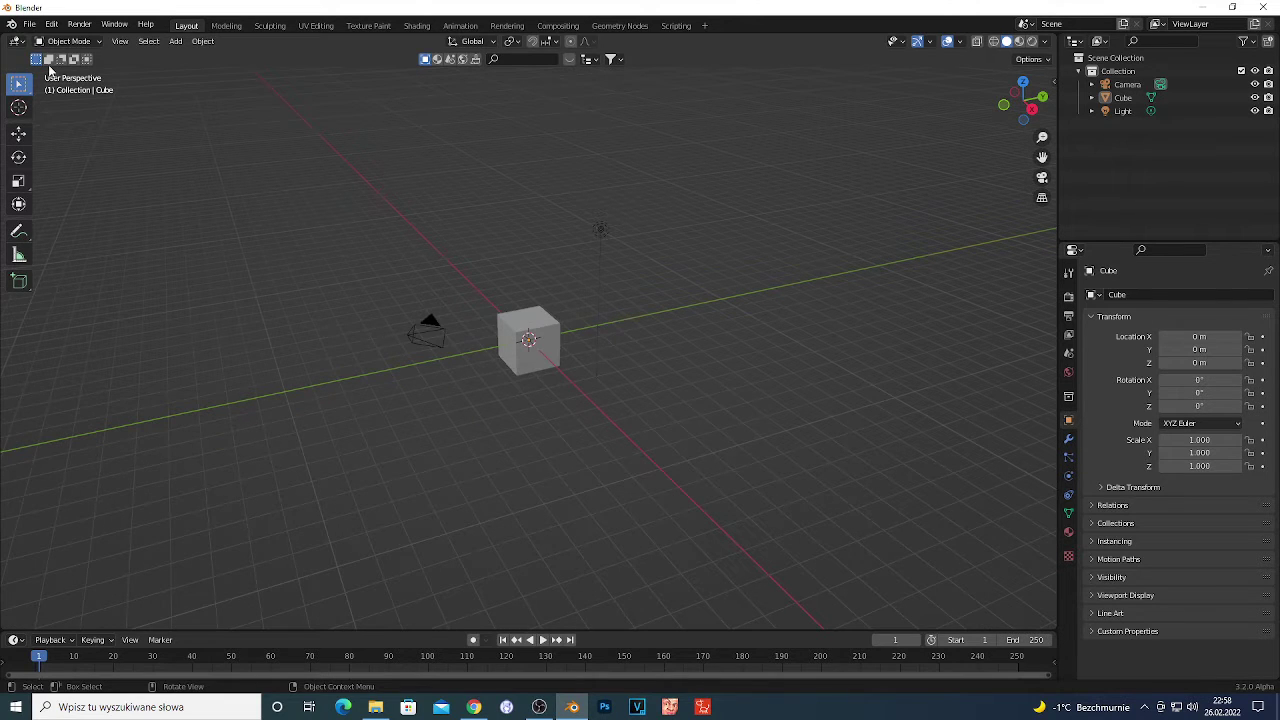
pyautogui.click(29, 24)
pyautogui.moveTo(44, 42)
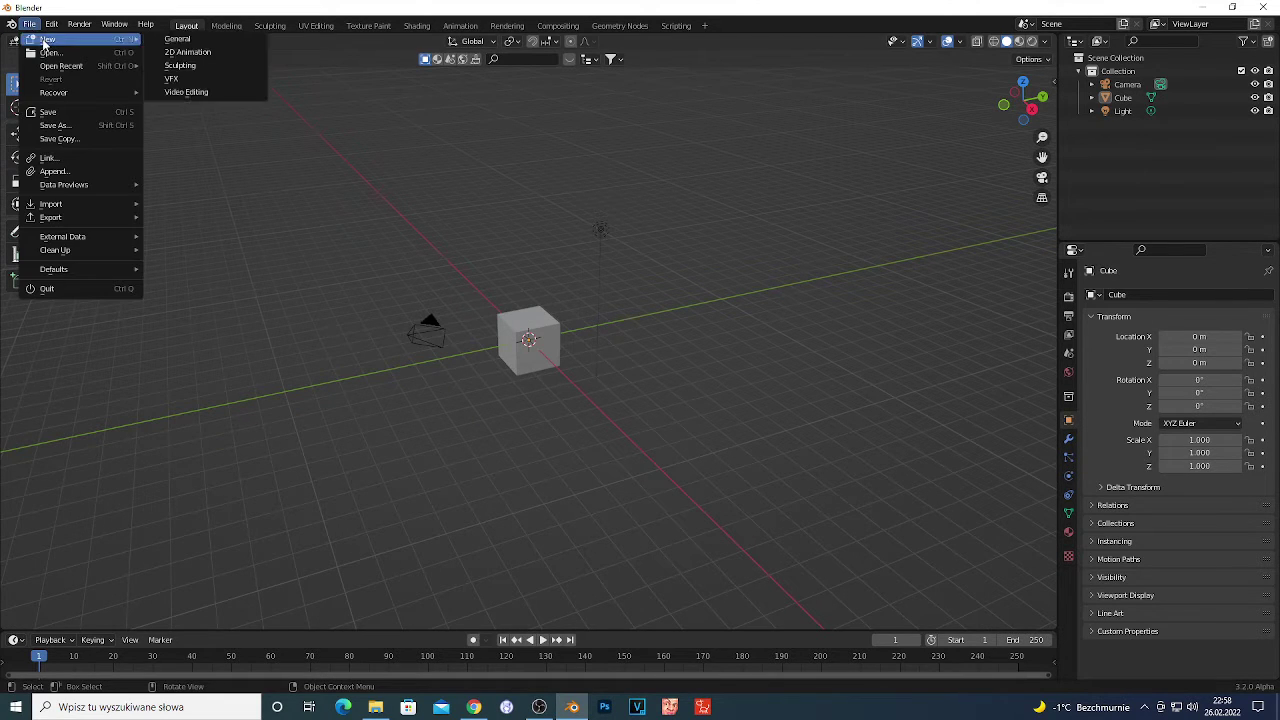
pyautogui.click(185, 92)
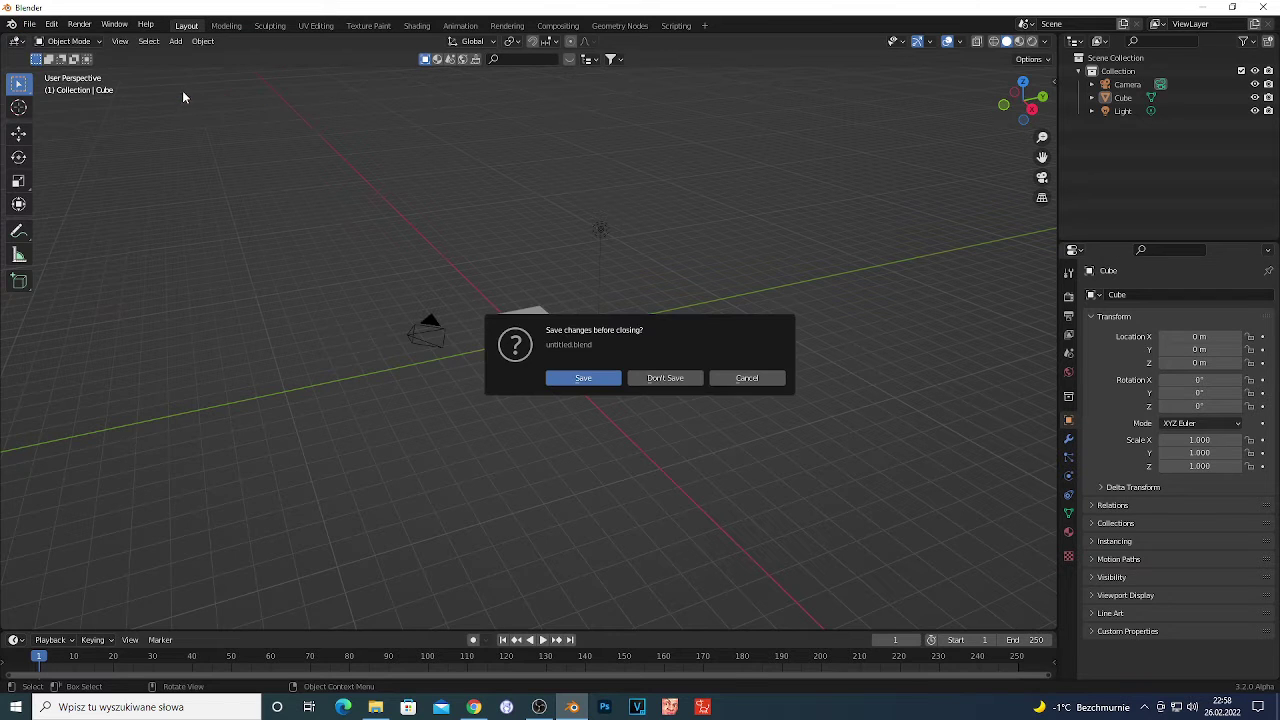
pyautogui.click(666, 380)
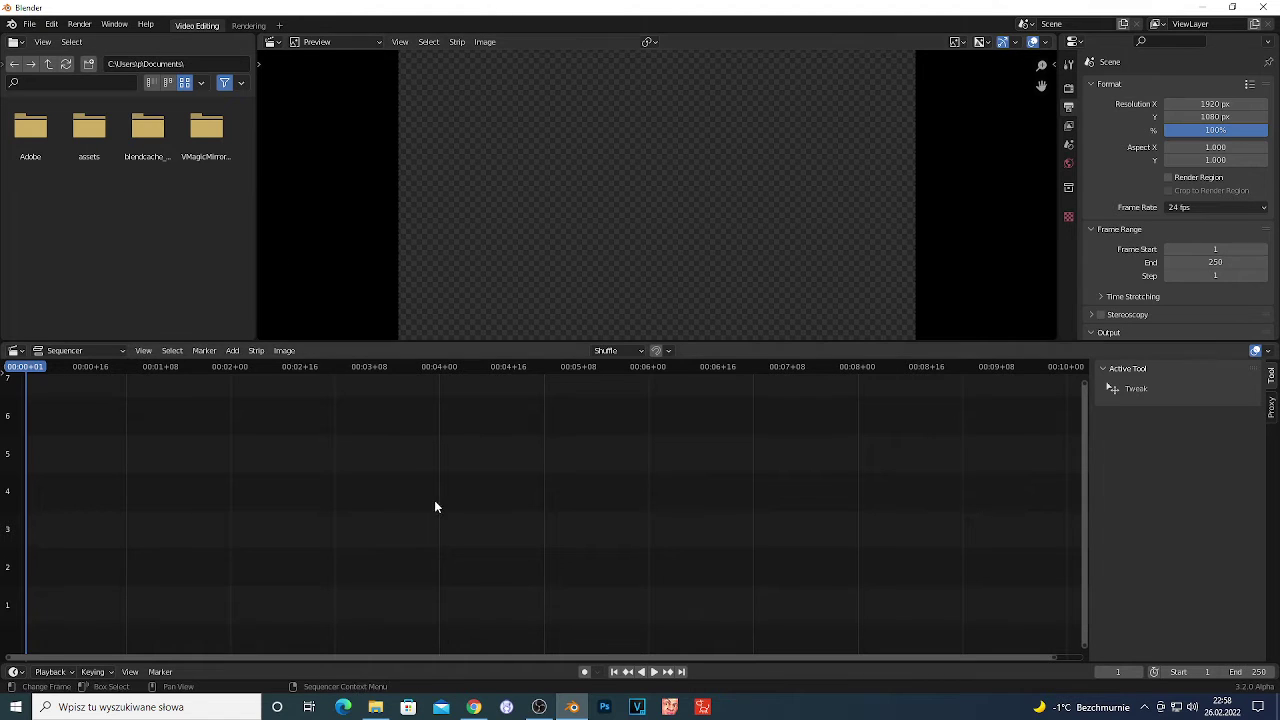
# Import the clip "gadam hi my name is jonh0001-0278" from the film ujecia folder onto channel 2 at the start of the sequencer
pyautogui.click(375, 707)
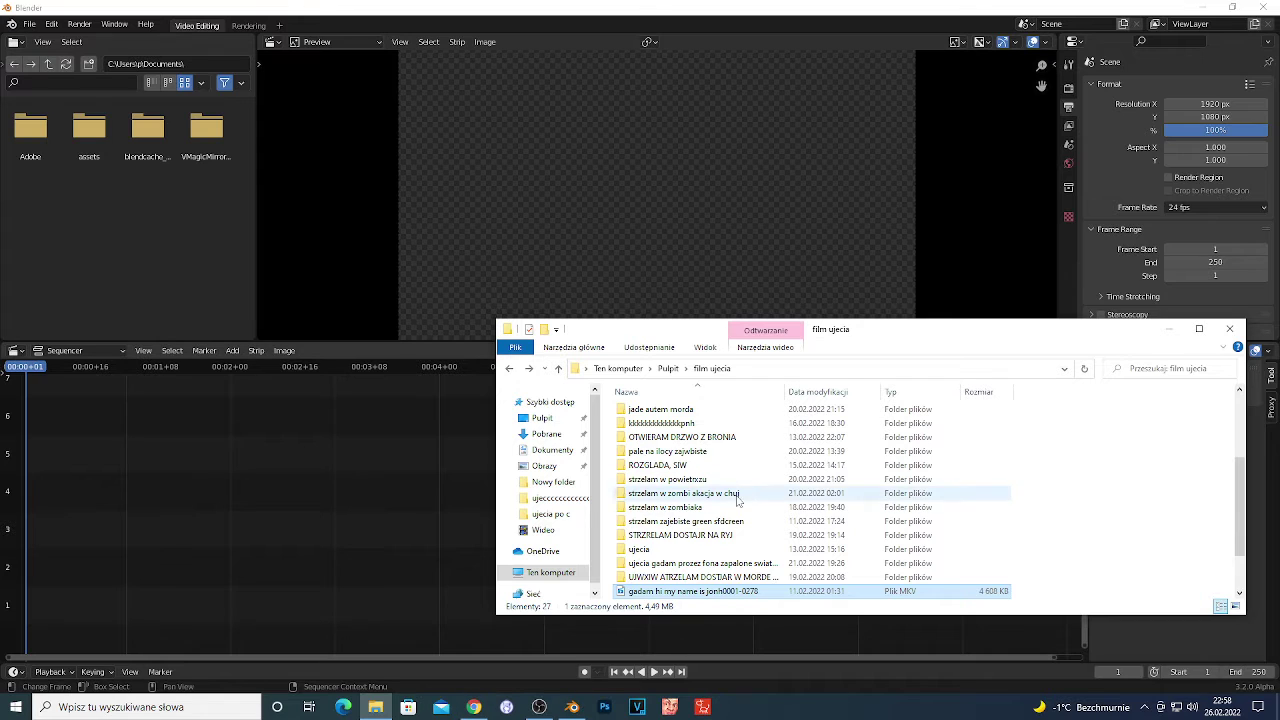
pyautogui.moveTo(663, 597); pyautogui.dragTo(62, 505)
pyautogui.moveTo(206, 585); pyautogui.dragTo(206, 585)
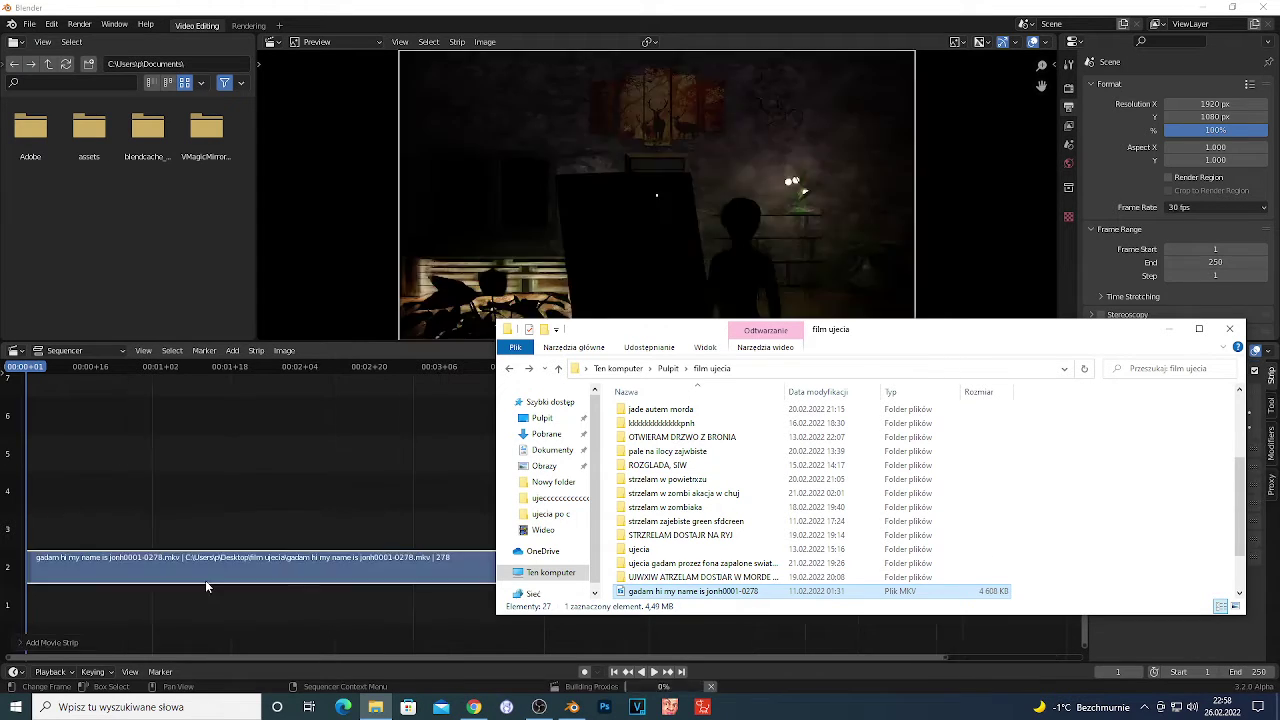
# Move the playhead to frame 60 and enlarge the preview area with the whole video frame fitted inside it
pyautogui.moveTo(28, 372); pyautogui.dragTo(283, 395)
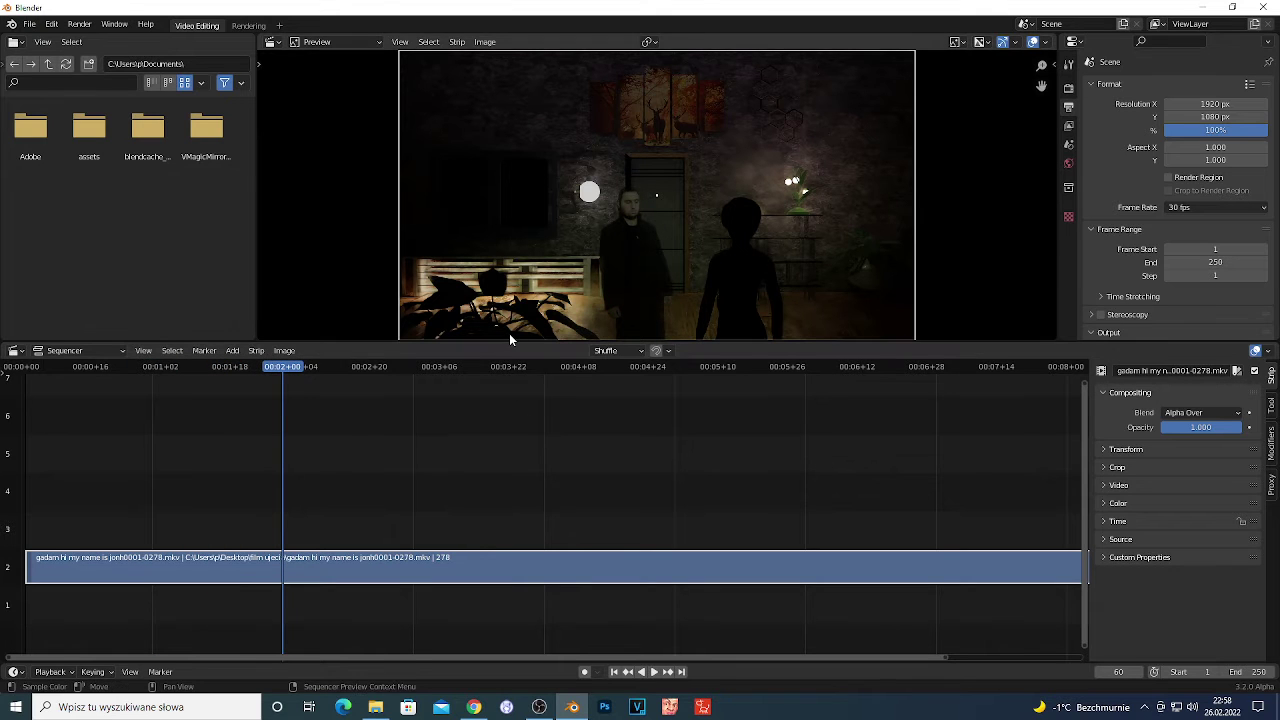
pyautogui.moveTo(506, 340); pyautogui.dragTo(506, 432)
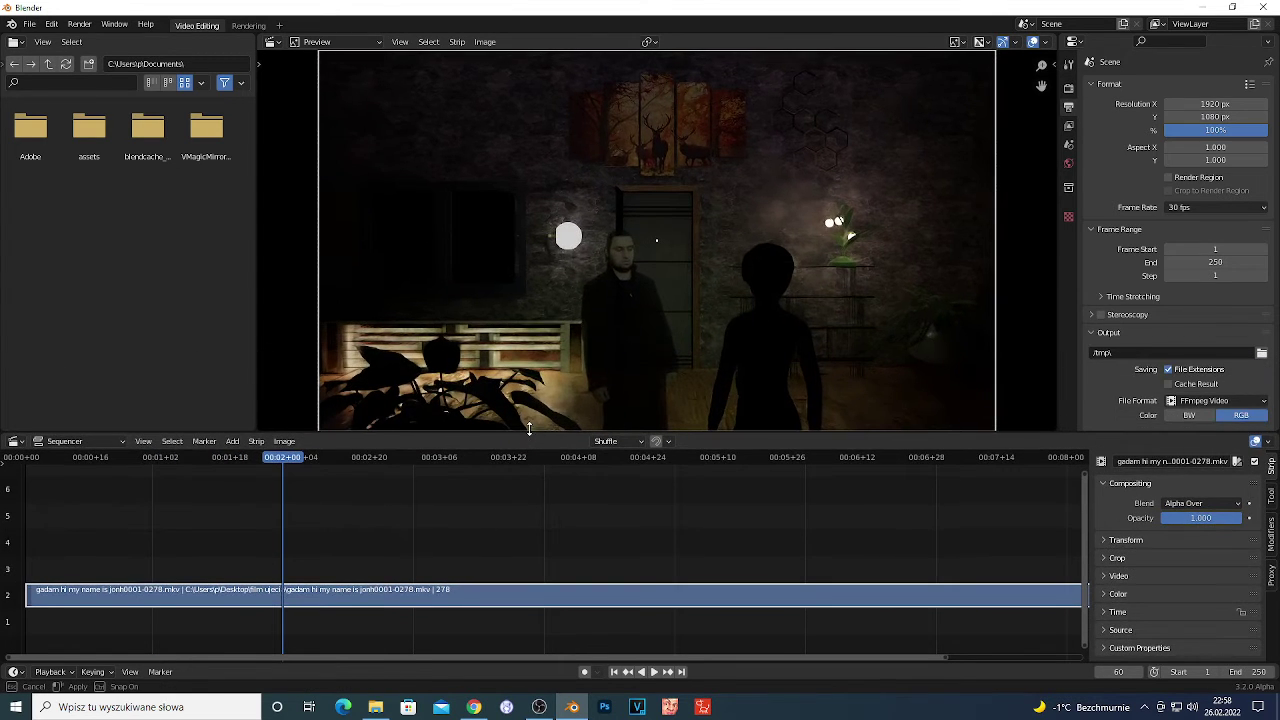
pyautogui.press('Home')
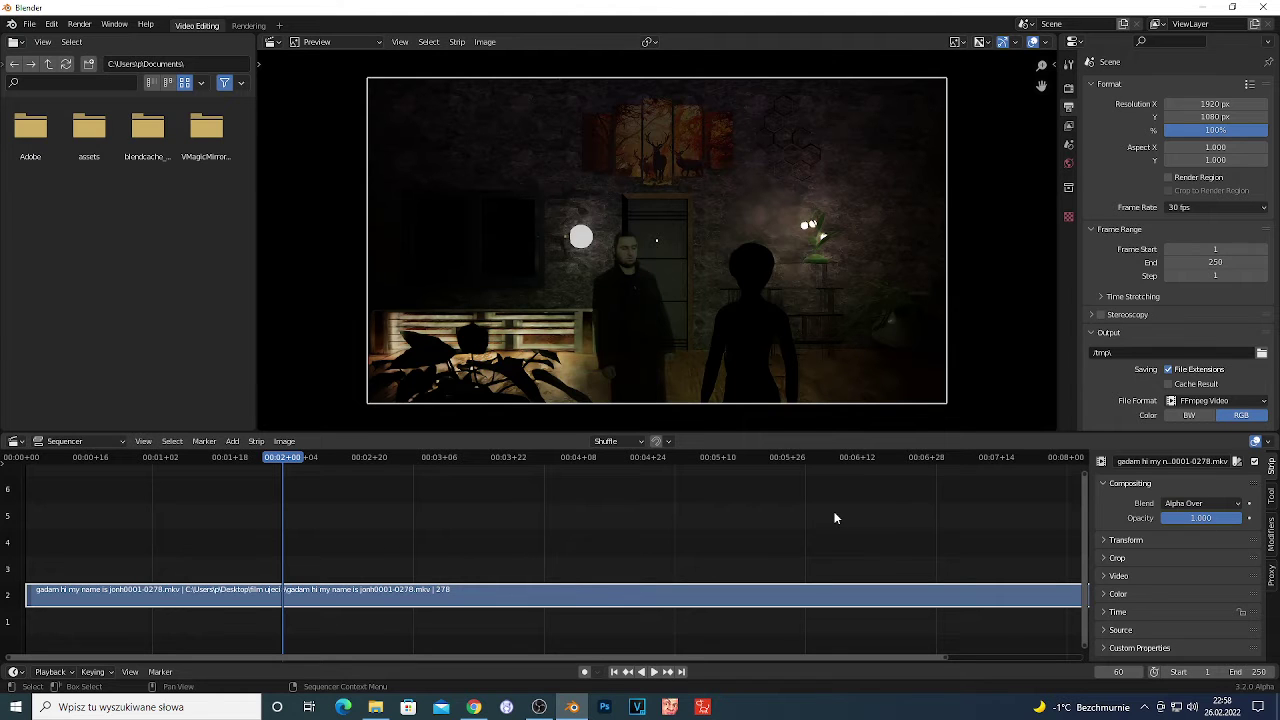
# Show the movie strip's modifiers in the sequencer sidebar
pyautogui.press('n')
pyautogui.press('n')
pyautogui.press('n')
pyautogui.press('n')
pyautogui.click(1272, 541)
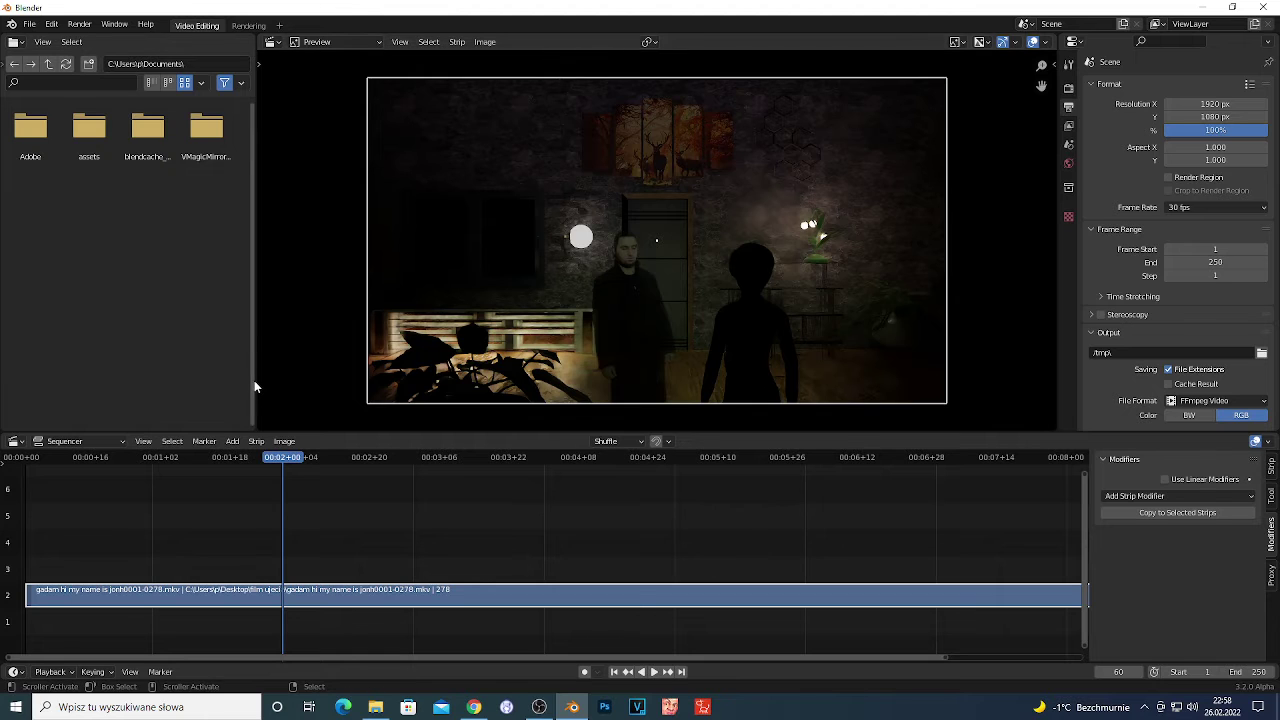
# Turn the file browser area into a Video Sequencer editor in Preview mode and widen it
pyautogui.moveTo(255, 380); pyautogui.dragTo(355, 372)
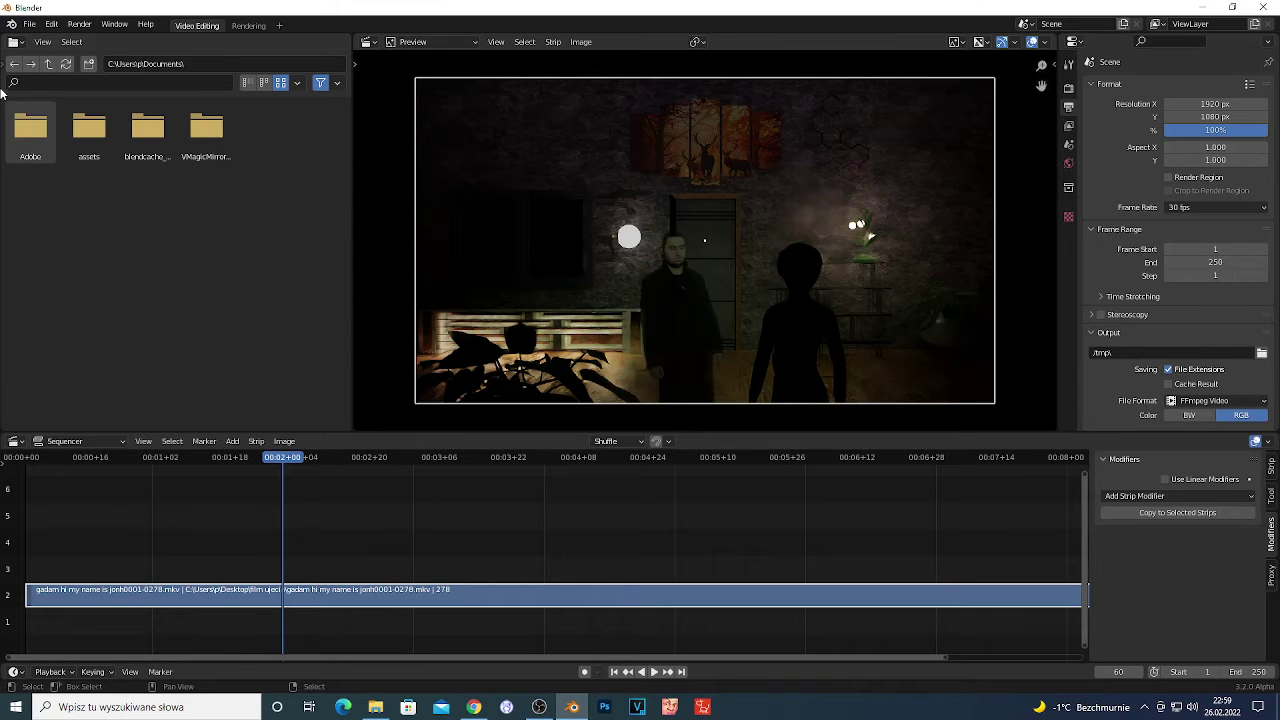
pyautogui.click(14, 43)
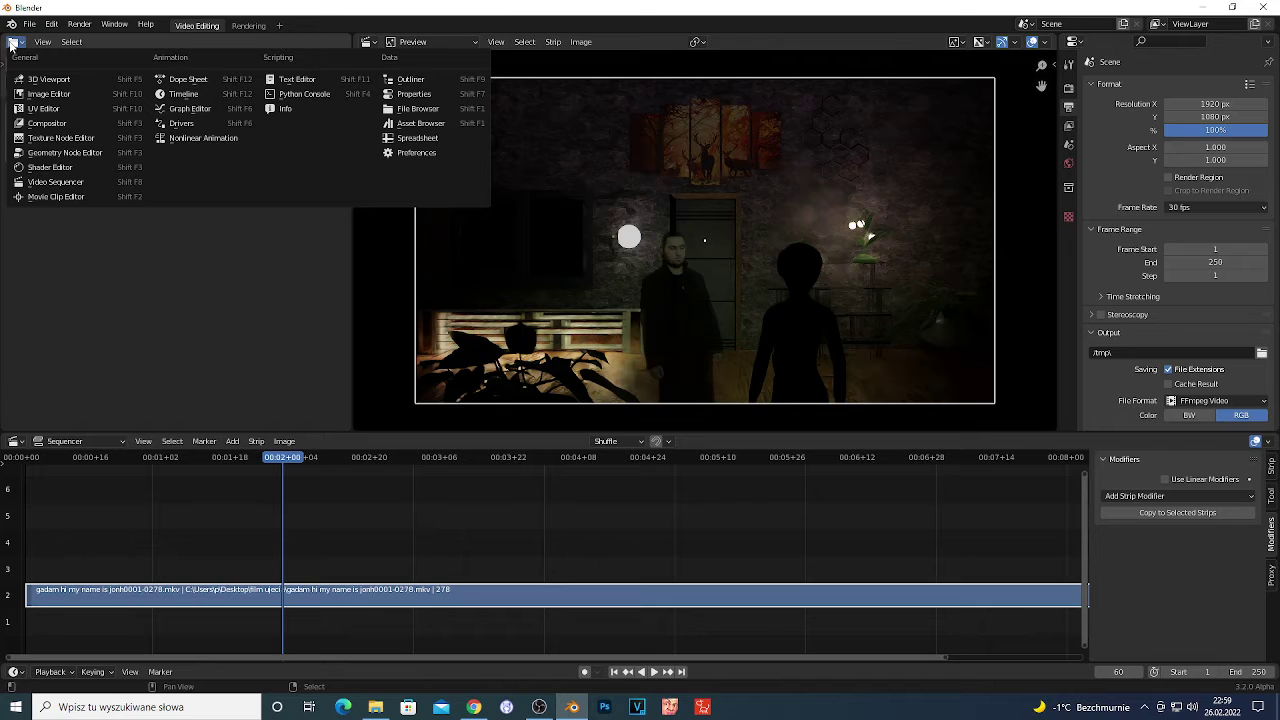
pyautogui.click(67, 184)
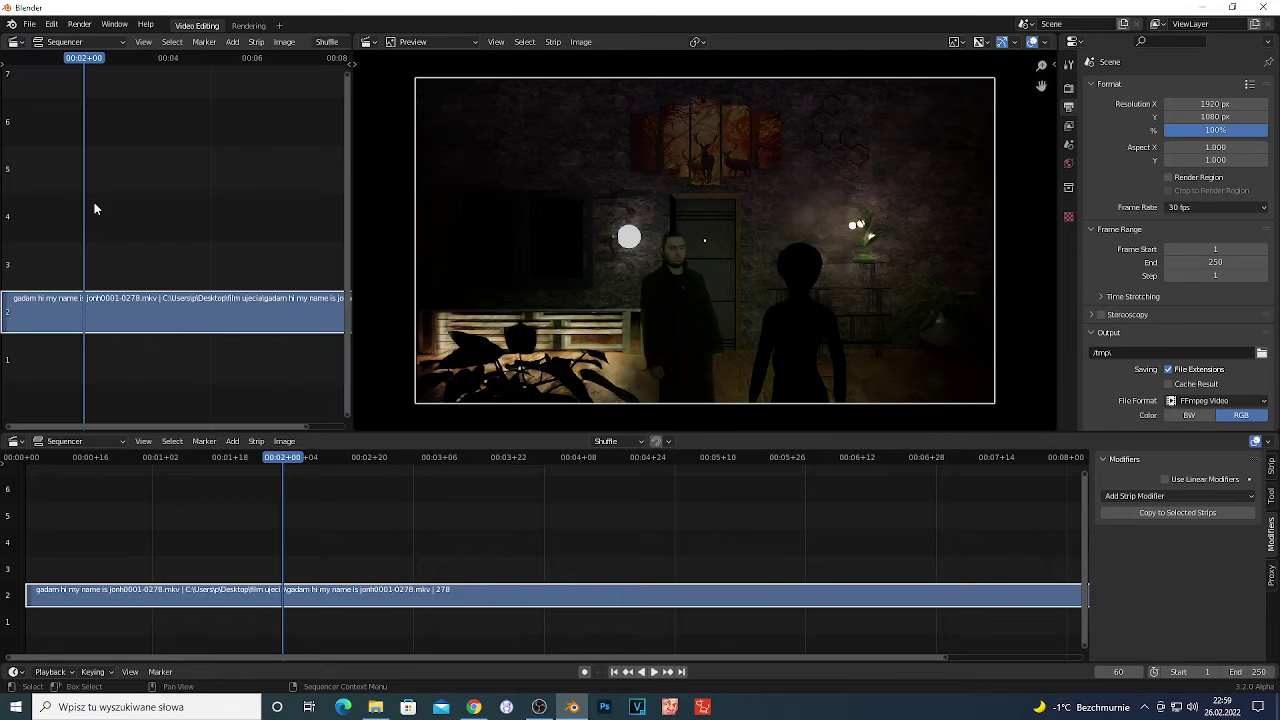
pyautogui.click(62, 42)
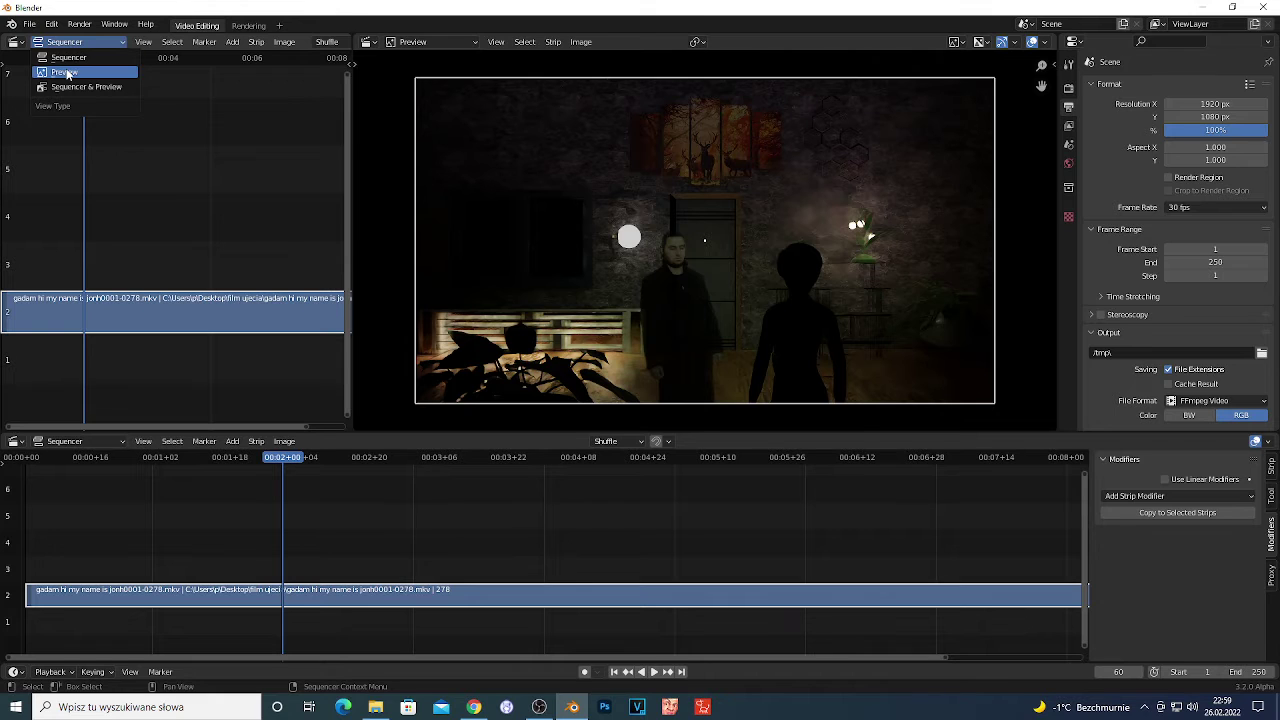
pyautogui.click(64, 73)
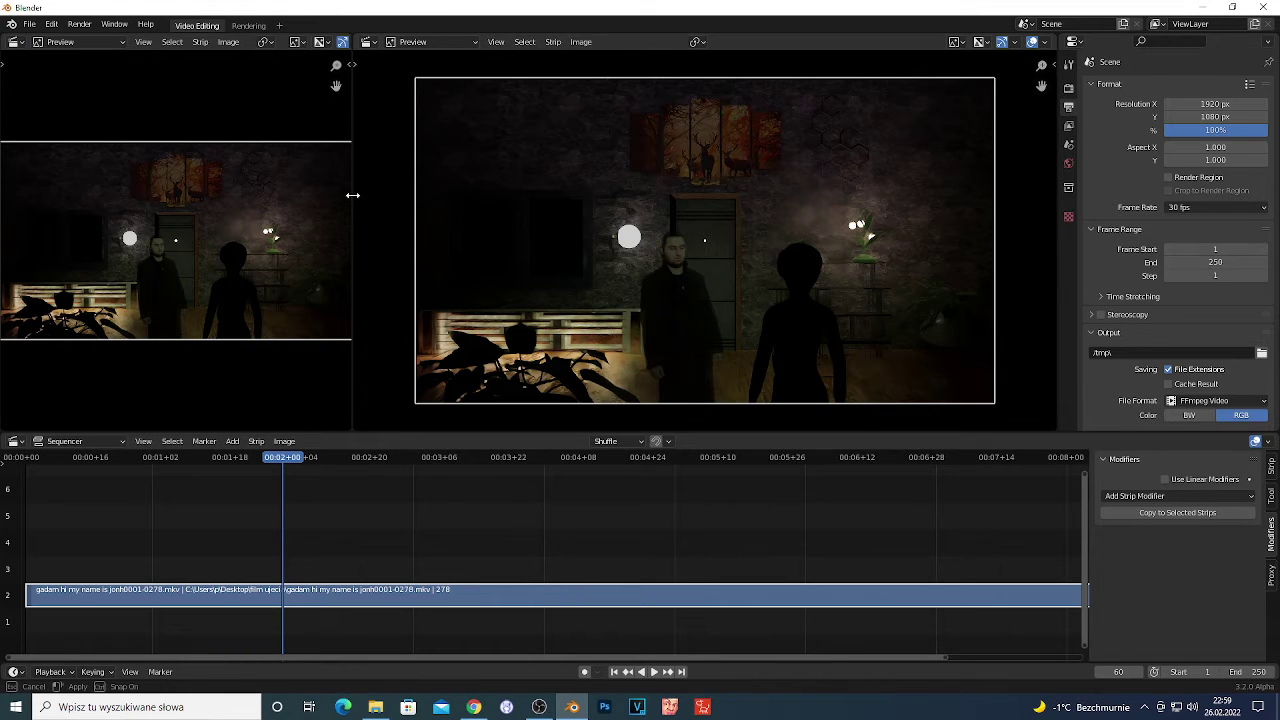
pyautogui.moveTo(351, 194); pyautogui.dragTo(412, 189)
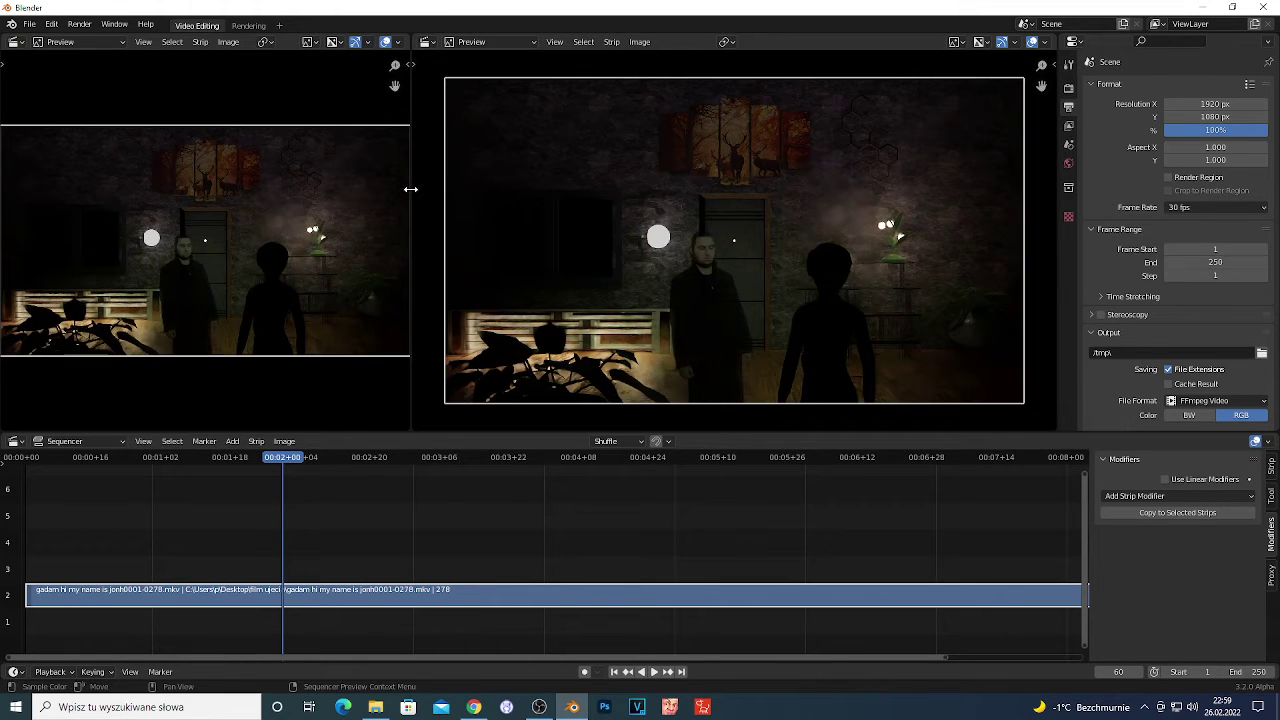
# Set the smaller preview's display mode to Chroma Vectorscope
pyautogui.click(308, 42)
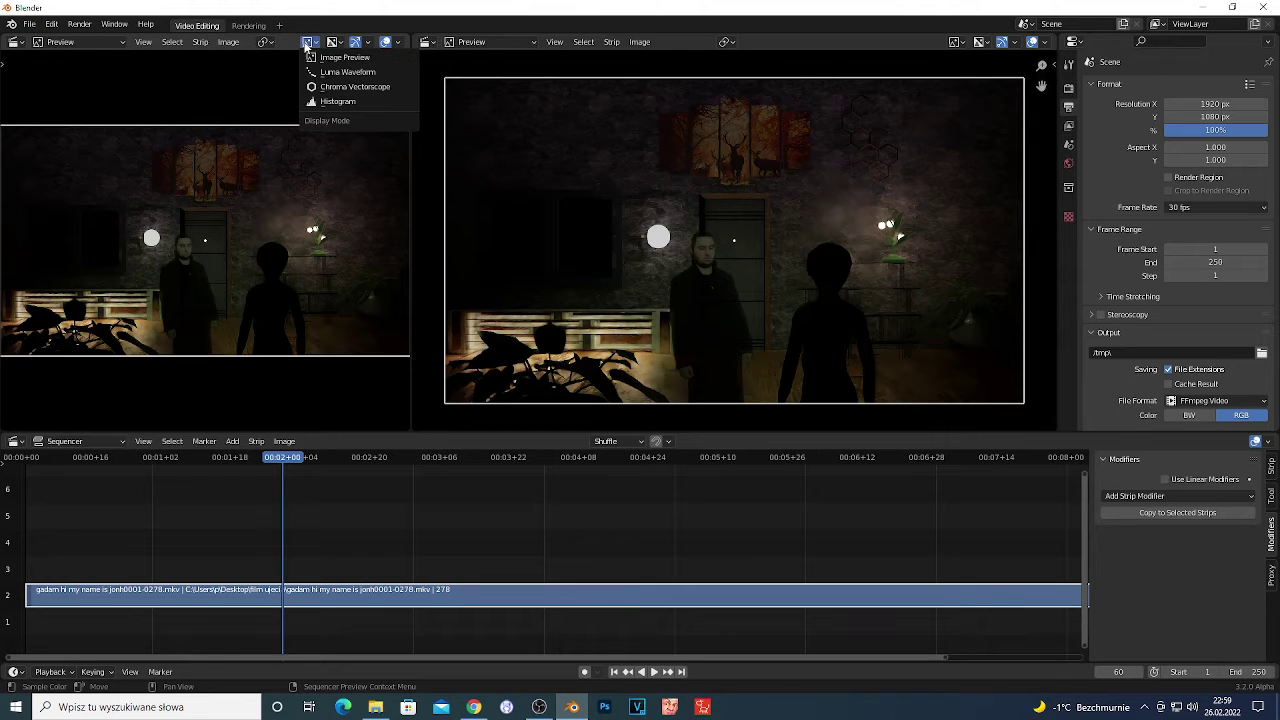
pyautogui.click(350, 87)
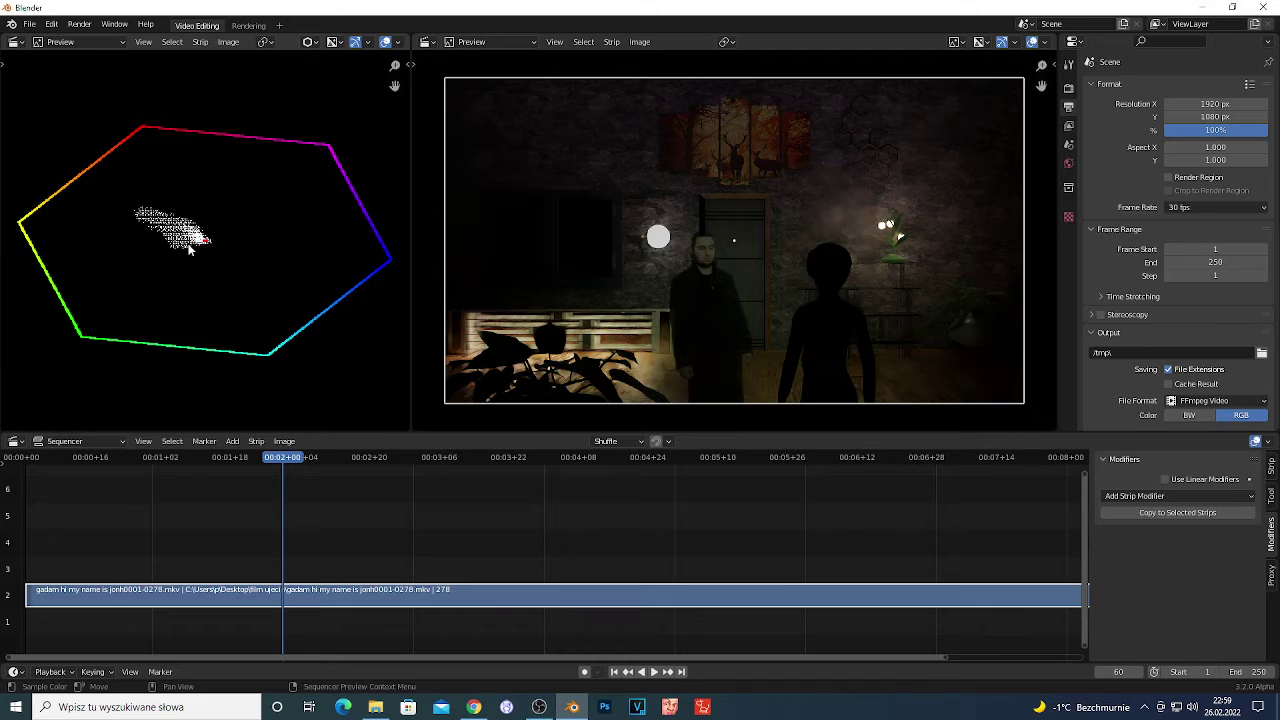
pyautogui.scroll(1, 174, 250)
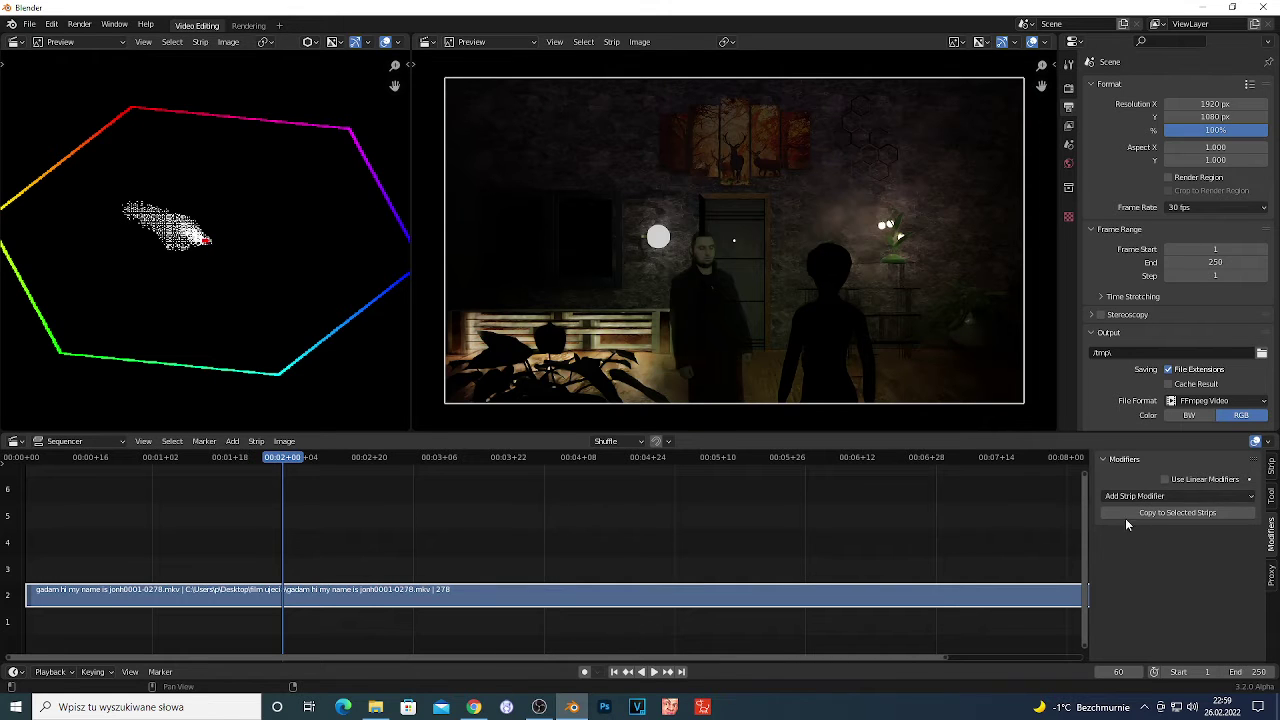
# Add a Hue Correct modifier to the movie strip and widen the sidebar to show its full curve
pyautogui.click(1155, 494)
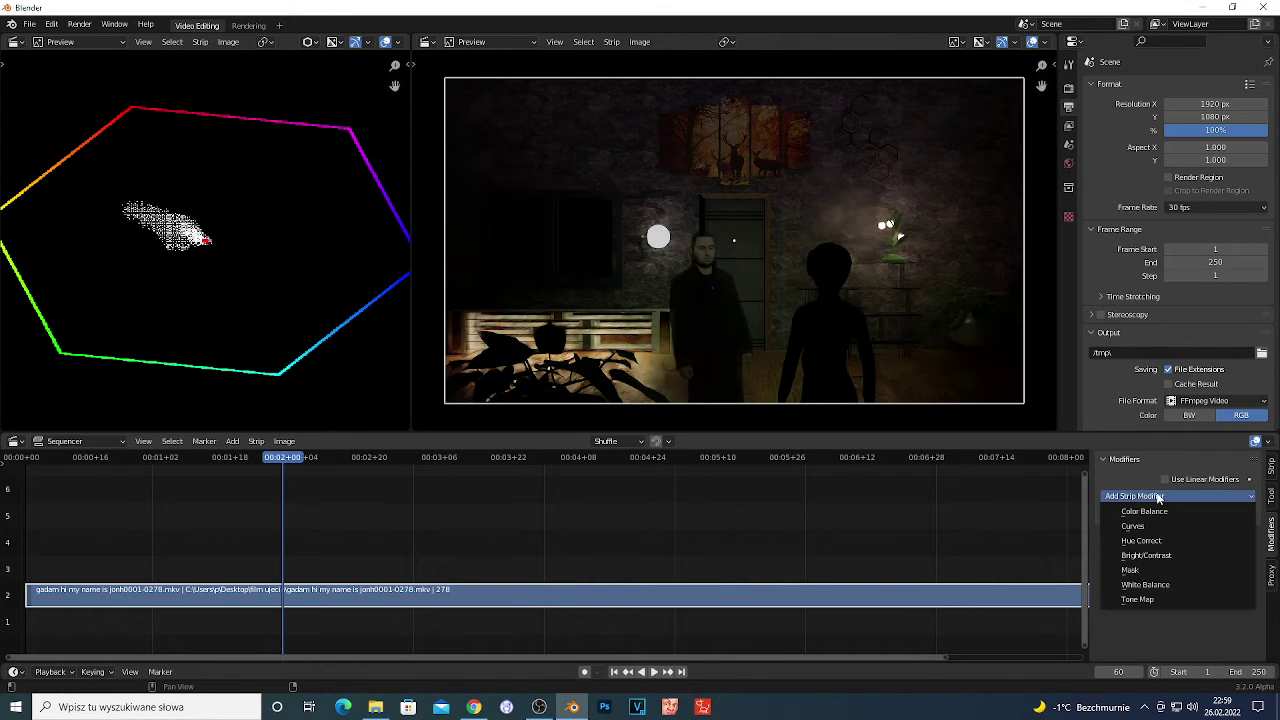
pyautogui.click(1176, 544)
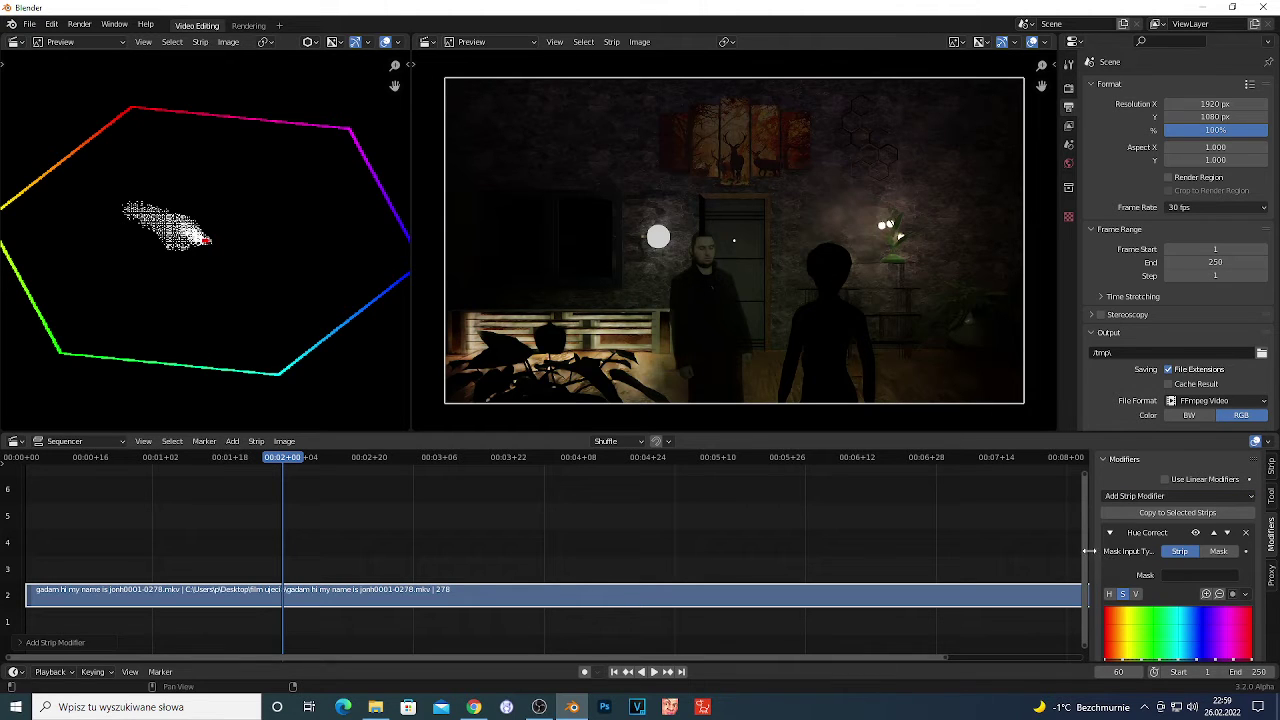
pyautogui.moveTo(1081, 550); pyautogui.dragTo(970, 552)
pyautogui.scroll(-2, 1150, 618)
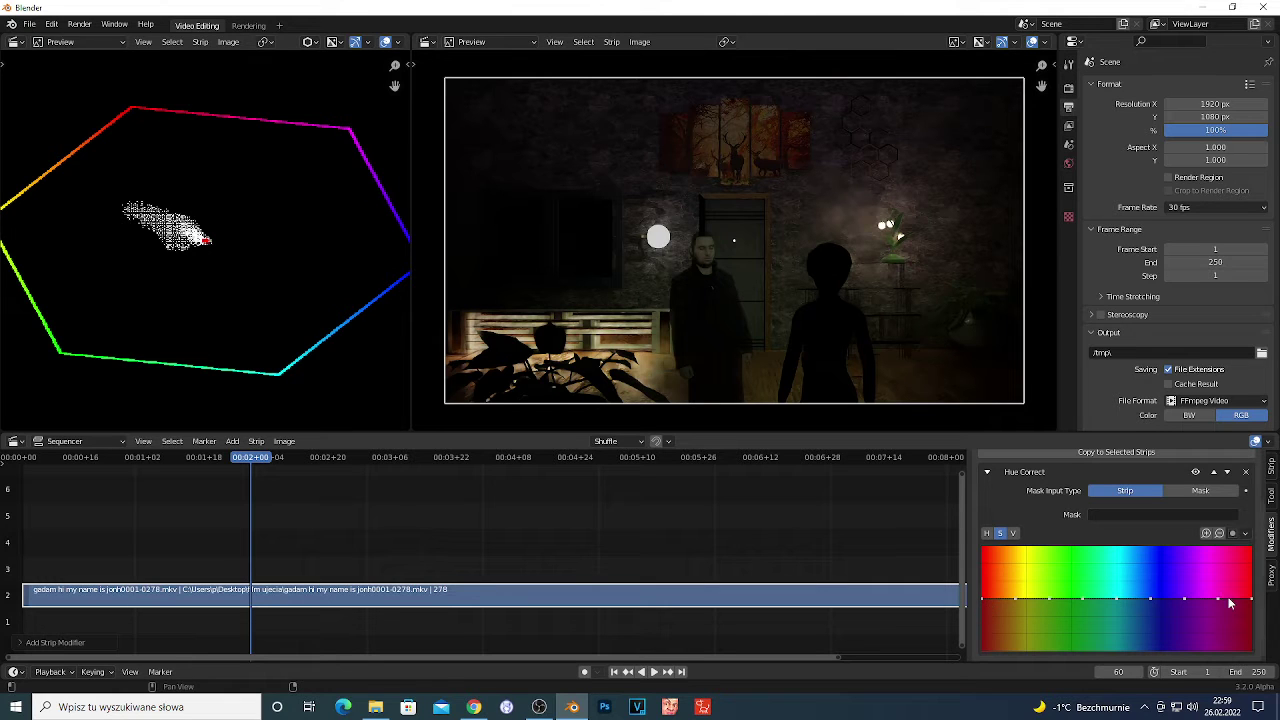
# Try raising the Hue Correct saturation curve from red to green and lowering it from cyan to magenta, and remove the modifier
pyautogui.moveTo(981, 600); pyautogui.dragTo(1057, 584)
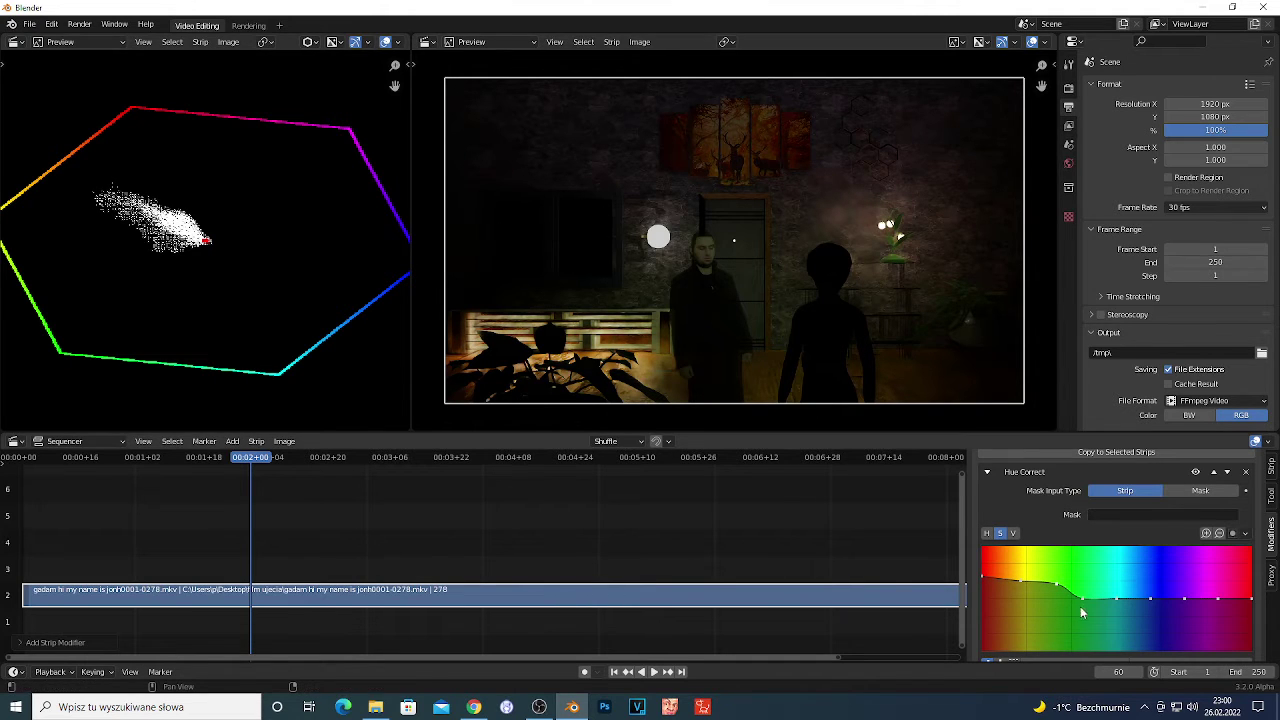
pyautogui.moveTo(1082, 599); pyautogui.dragTo(1192, 617)
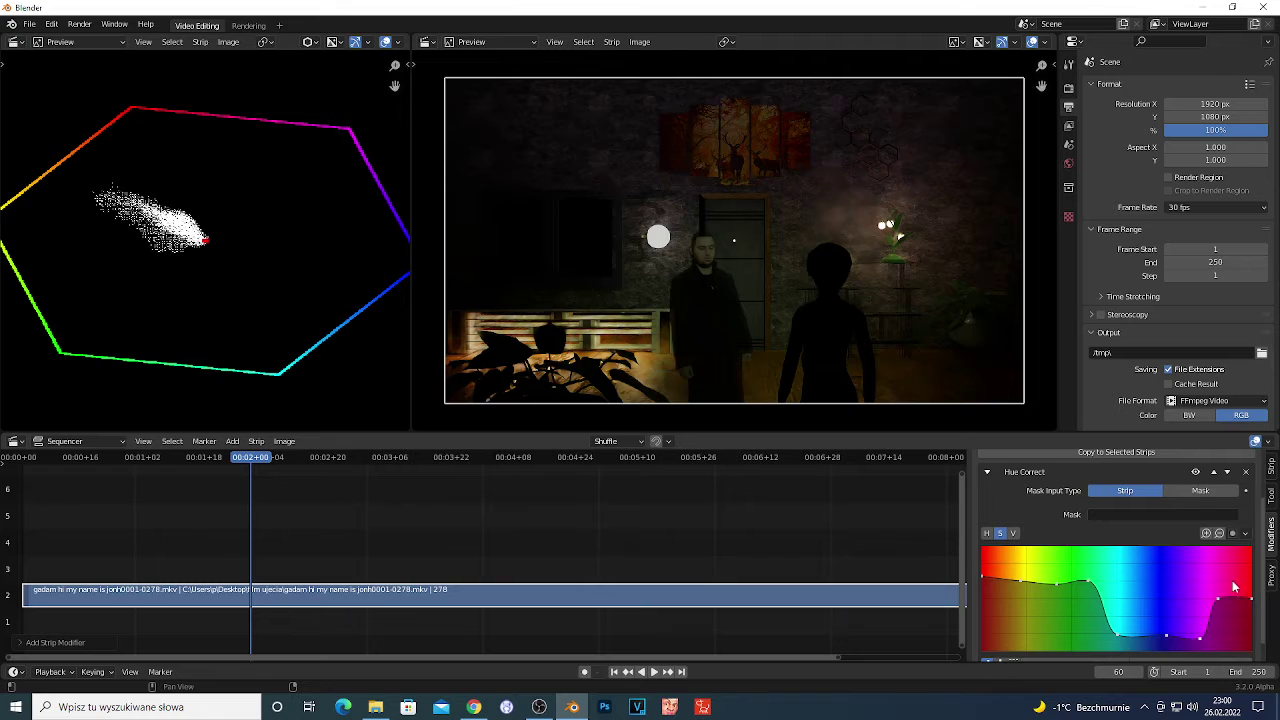
pyautogui.scroll(2, 1180, 525)
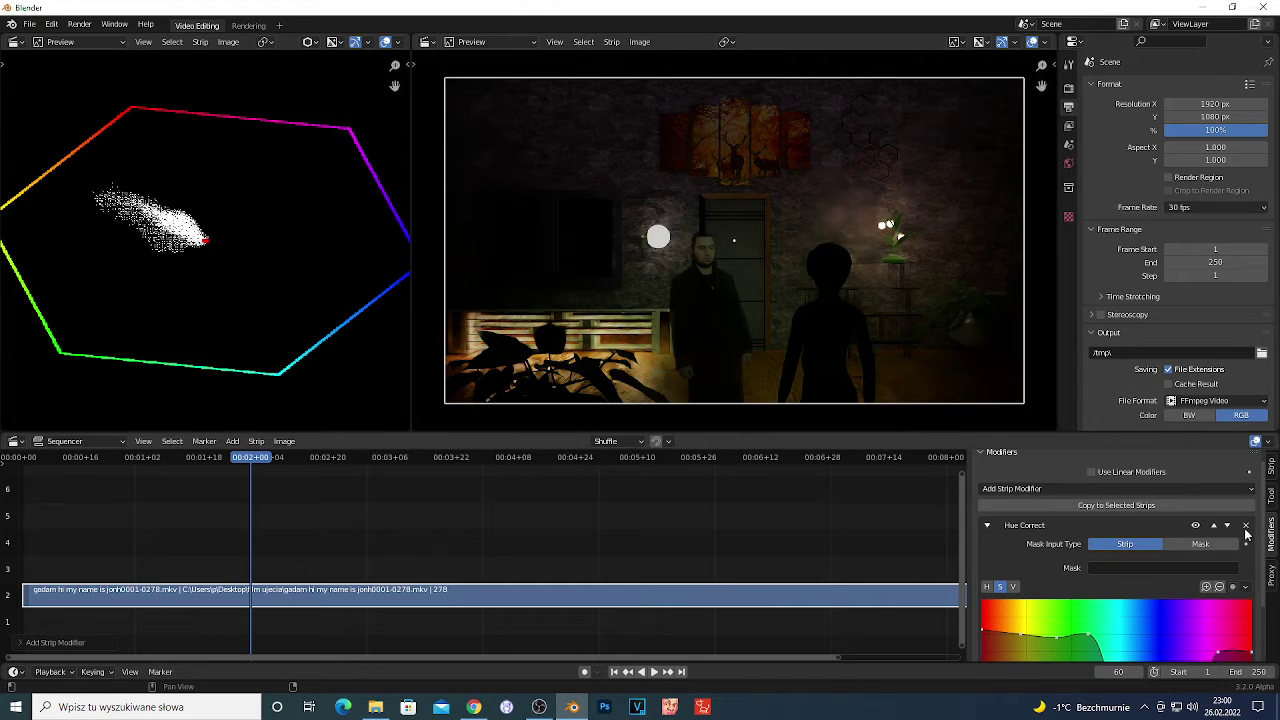
pyautogui.click(1245, 525)
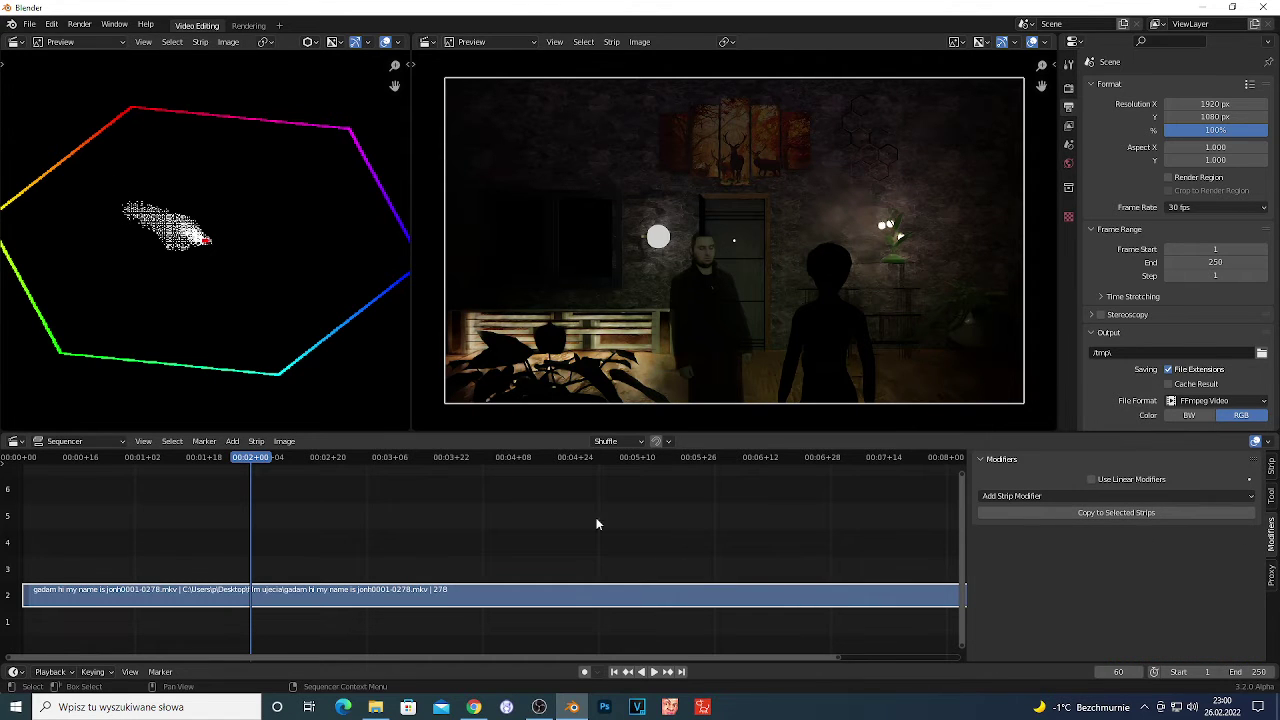
# Add an adjustment layer at the playhead and move it to channel 3, above the movie strip
pyautogui.click(308, 553)
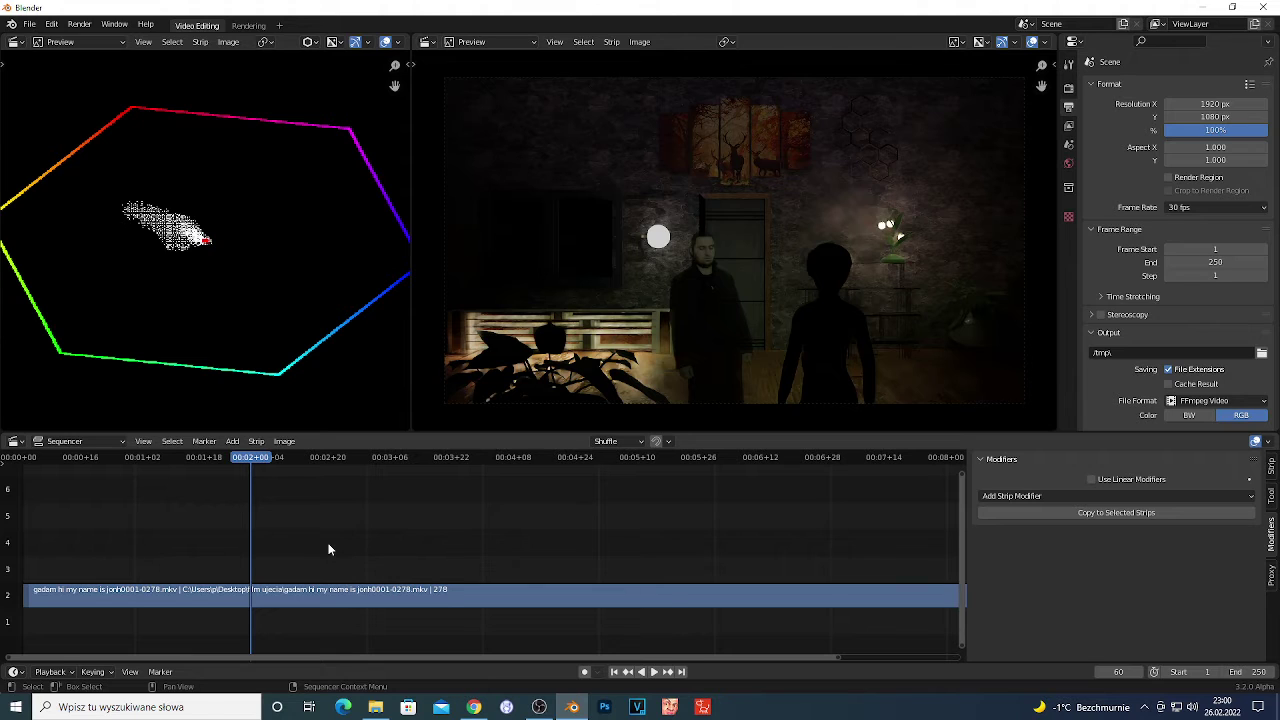
pyautogui.click(395, 605)
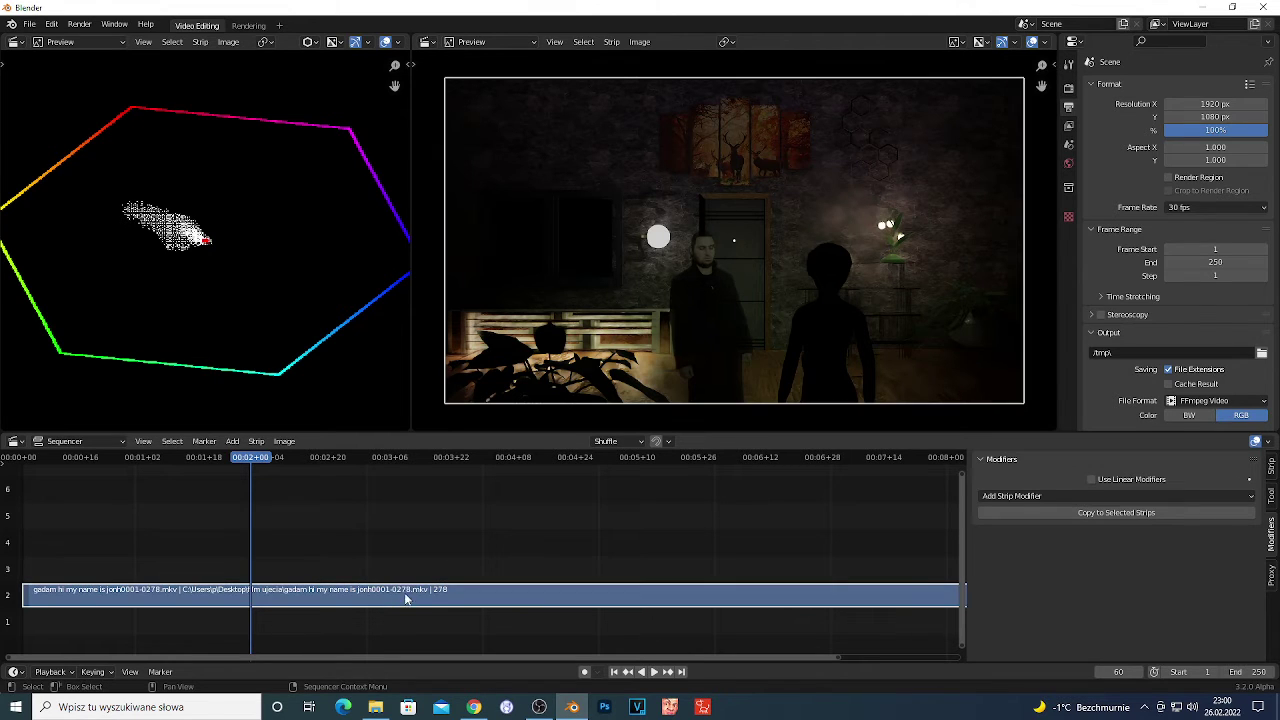
pyautogui.click(360, 563)
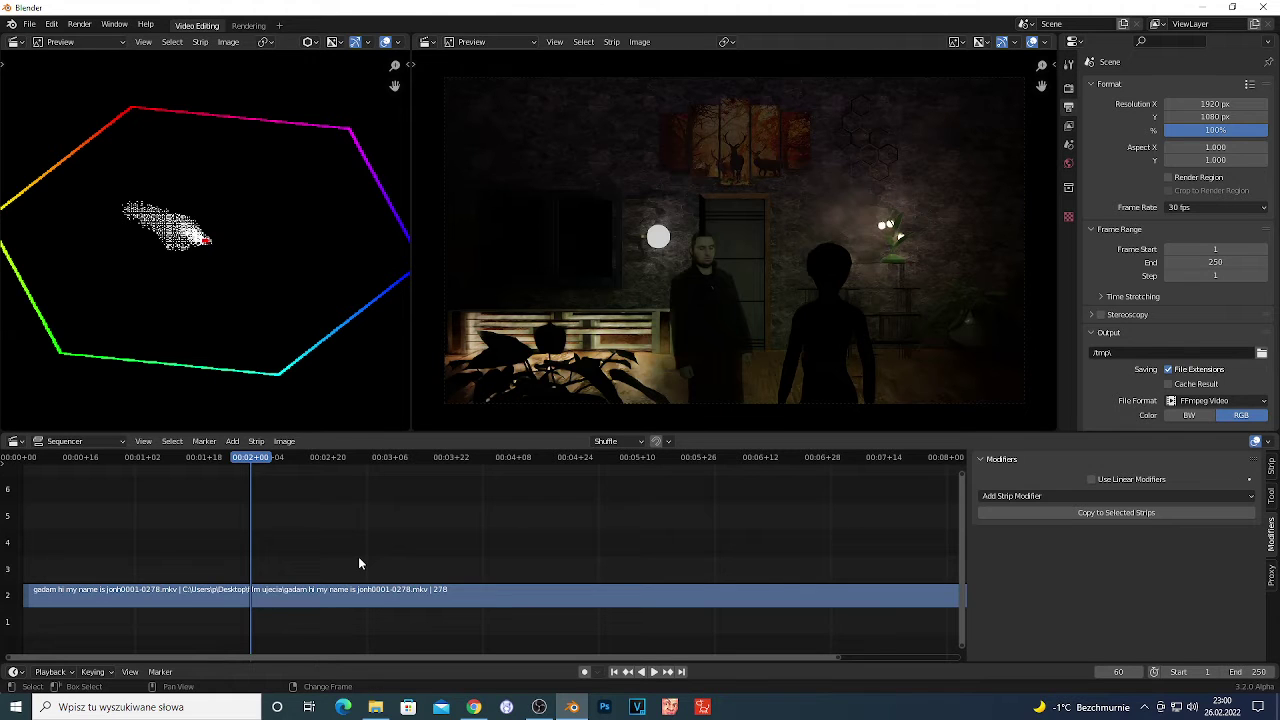
pyautogui.hotkey('shift', 'a')
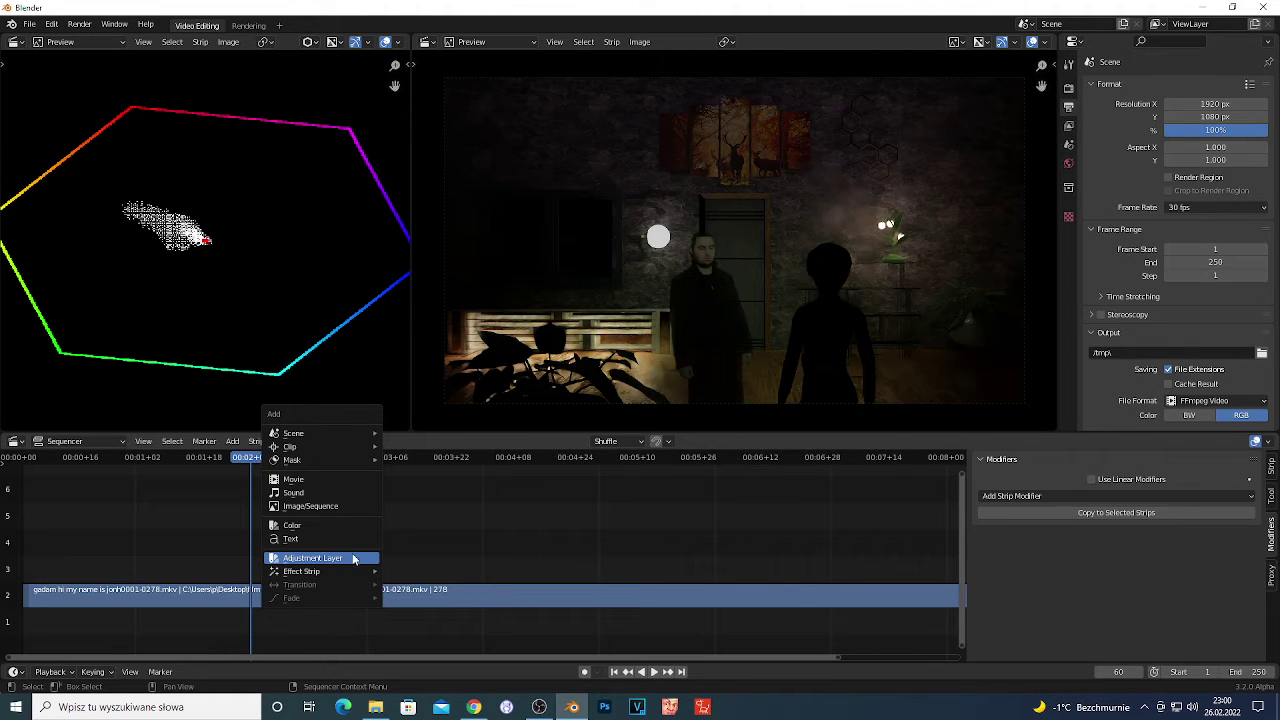
pyautogui.click(312, 558)
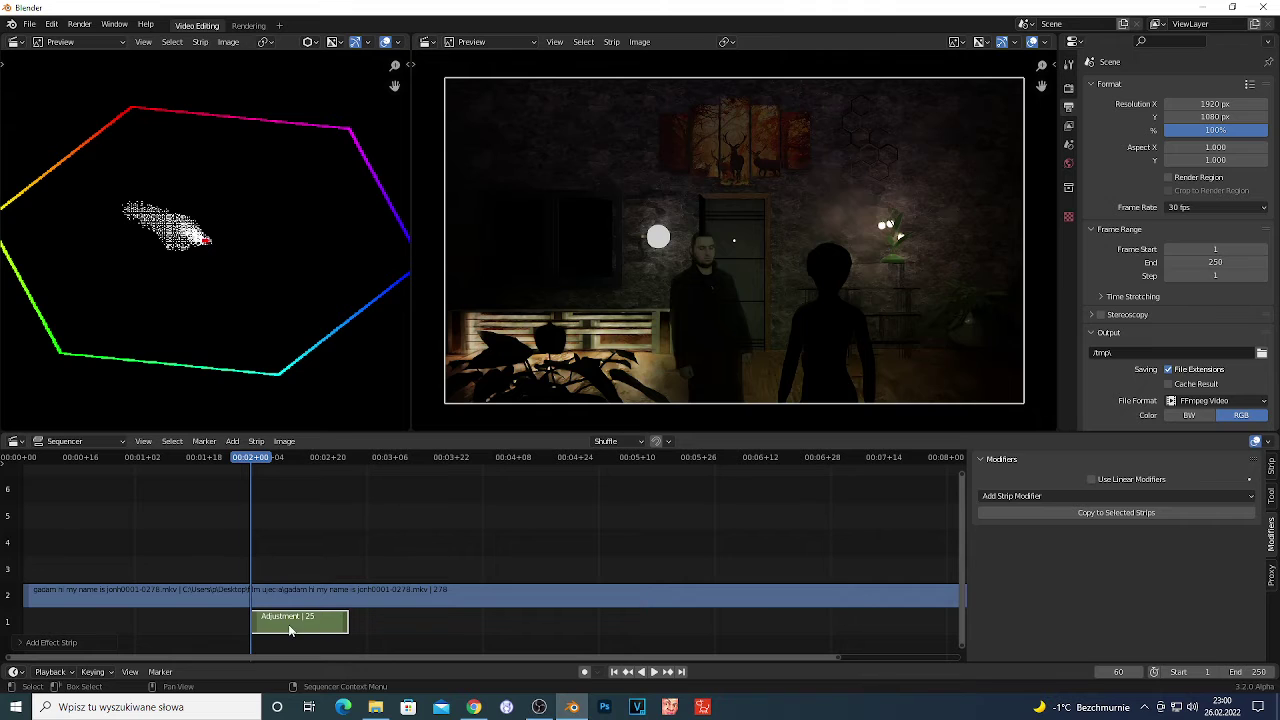
pyautogui.moveTo(292, 630); pyautogui.dragTo(293, 566)
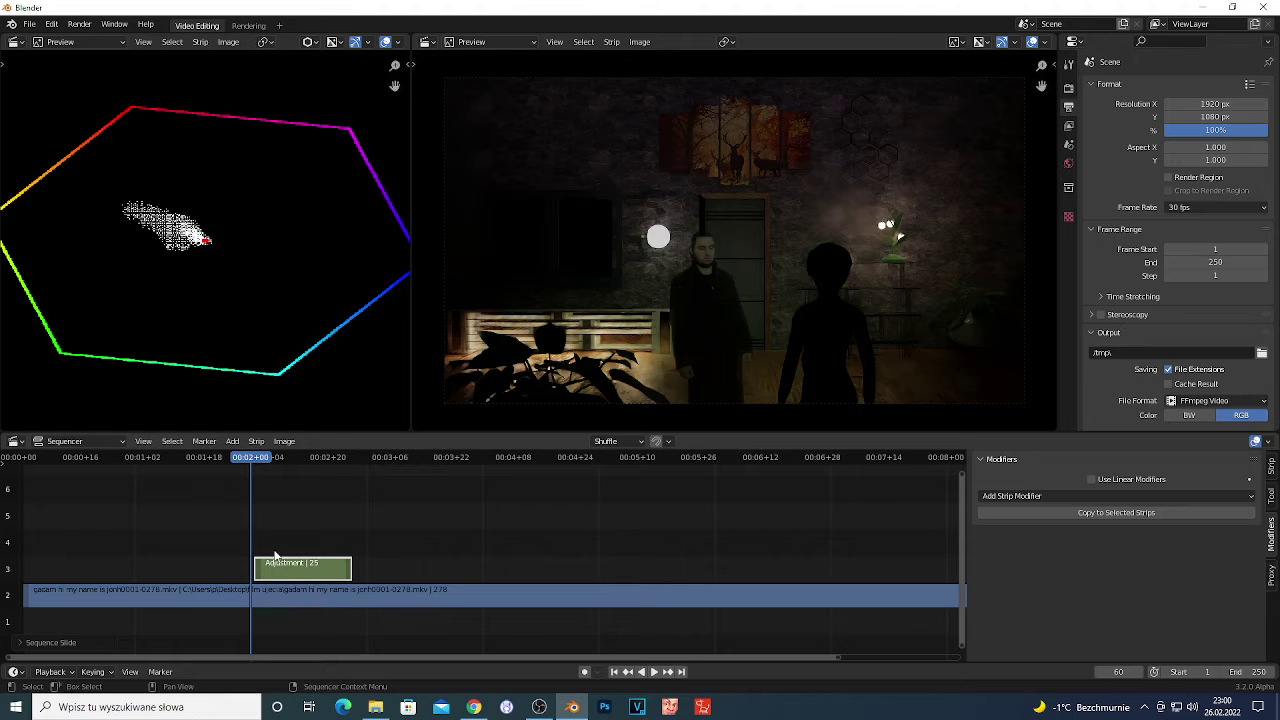
# Stretch both ends of the adjustment strip so it spans frames 2 to 193 above the movie strip
pyautogui.click(272, 519)
pyautogui.click(261, 570)
pyautogui.moveTo(260, 574); pyautogui.dragTo(33, 567)
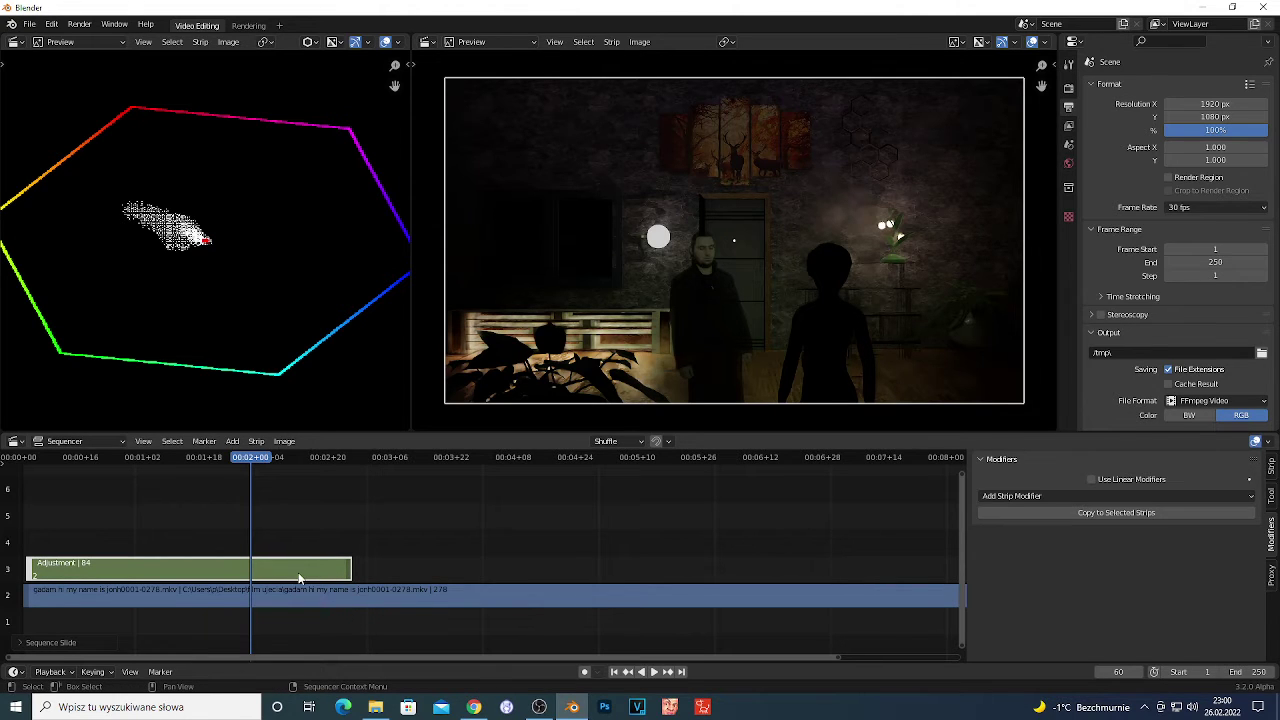
pyautogui.moveTo(347, 571); pyautogui.dragTo(805, 576)
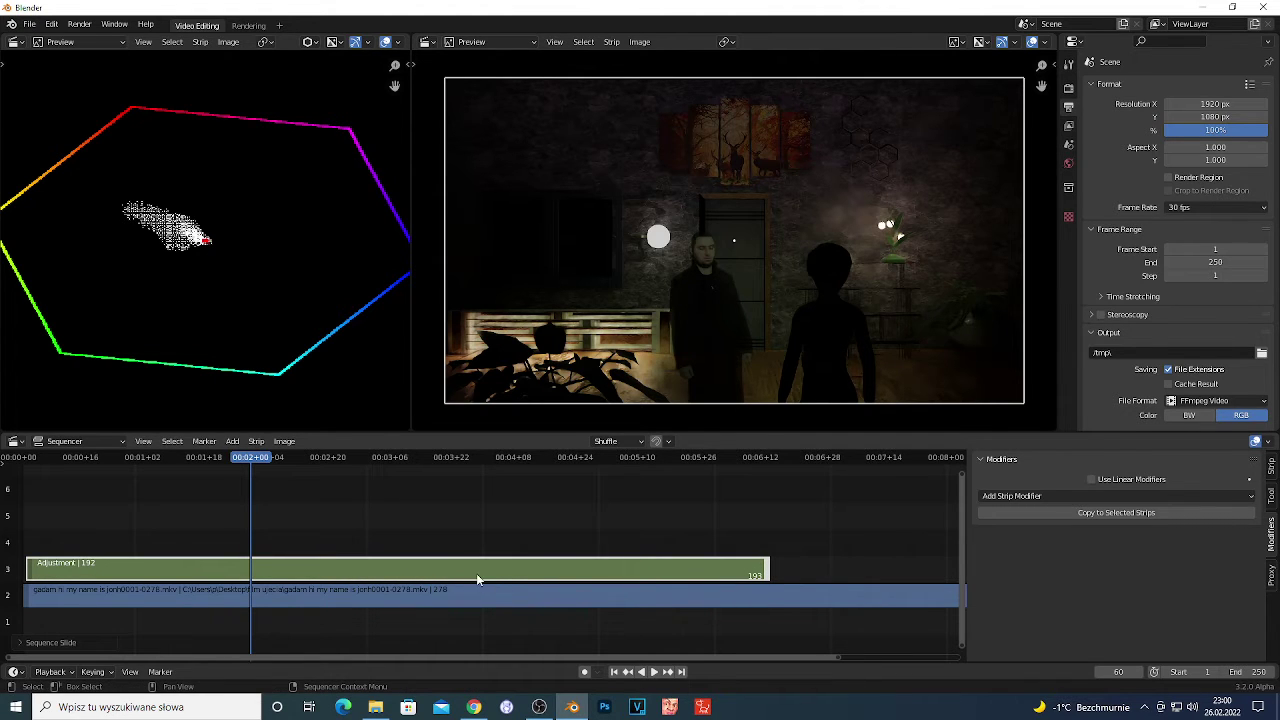
pyautogui.scroll(-4, 491, 584)
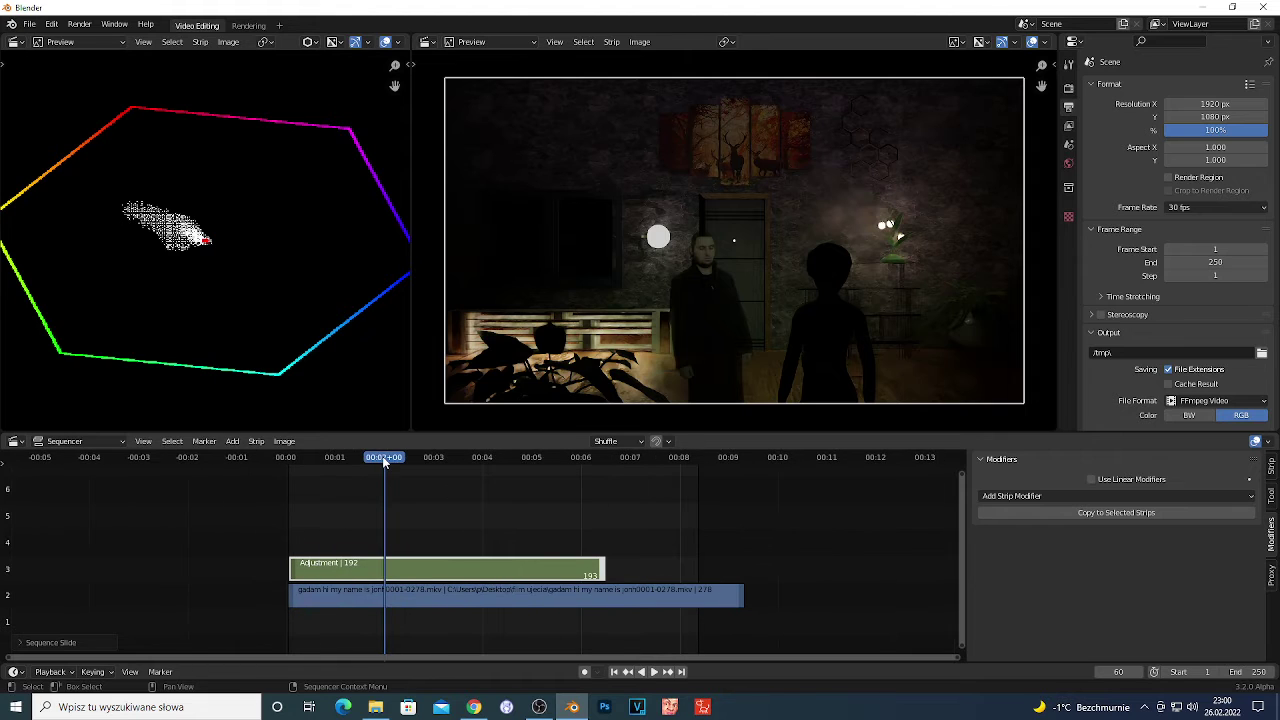
# Scrub the playhead through the adjustment strip and past its end to frame 216 to compare the preview
pyautogui.moveTo(384, 462); pyautogui.dragTo(516, 462)
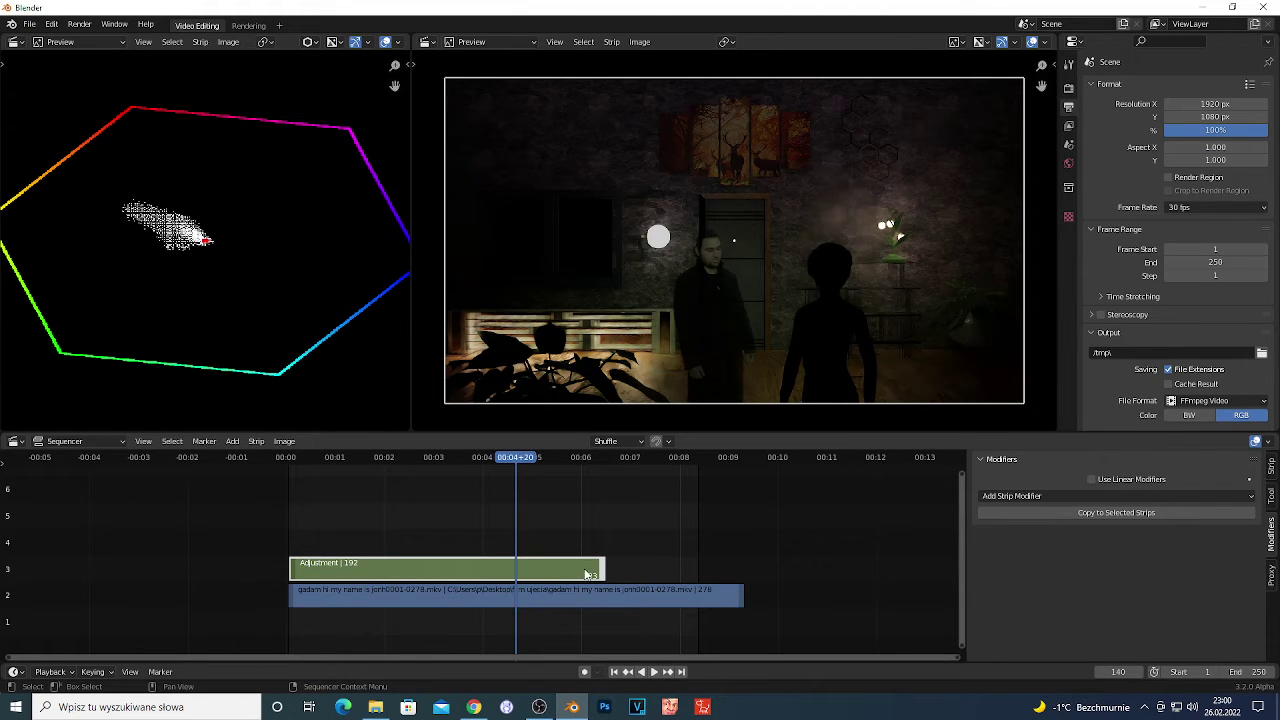
pyautogui.hotkey('shift', 'ctrl', 'space')
pyautogui.moveTo(566, 472); pyautogui.dragTo(642, 462)
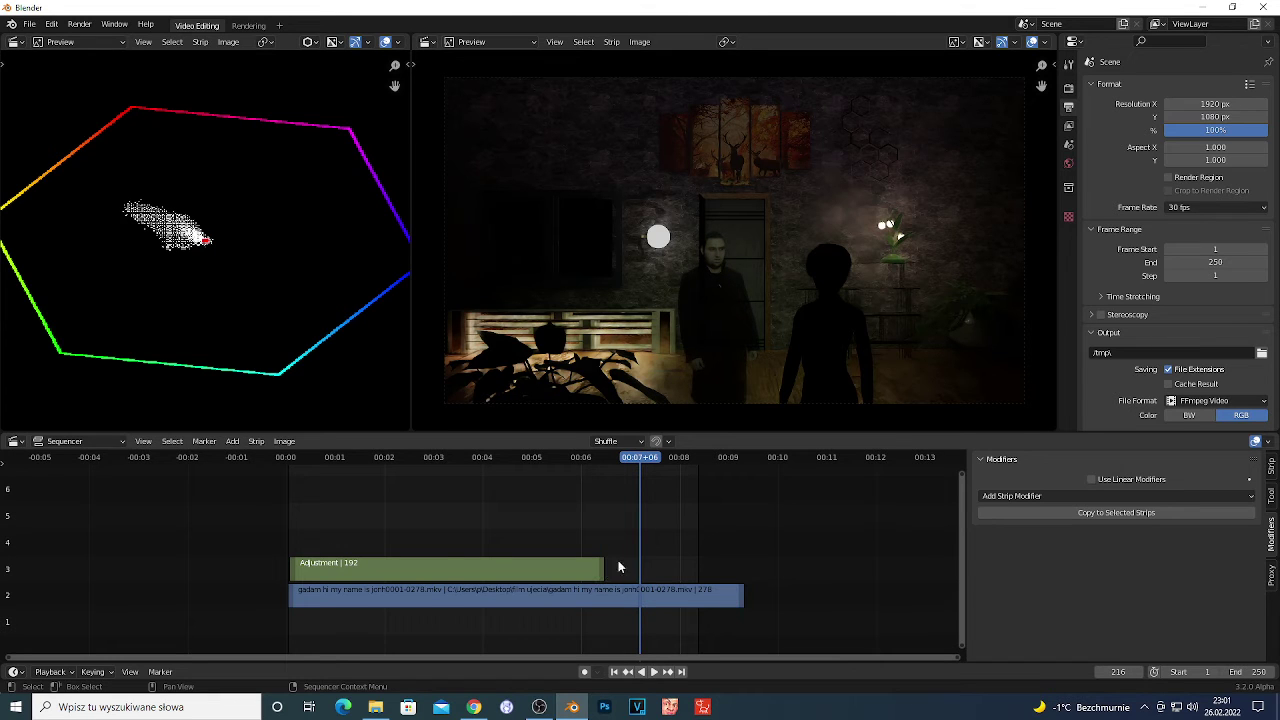
# Add a Color Balance modifier to the adjustment strip, with the playhead placed inside the strip at frame 167
pyautogui.click(532, 579)
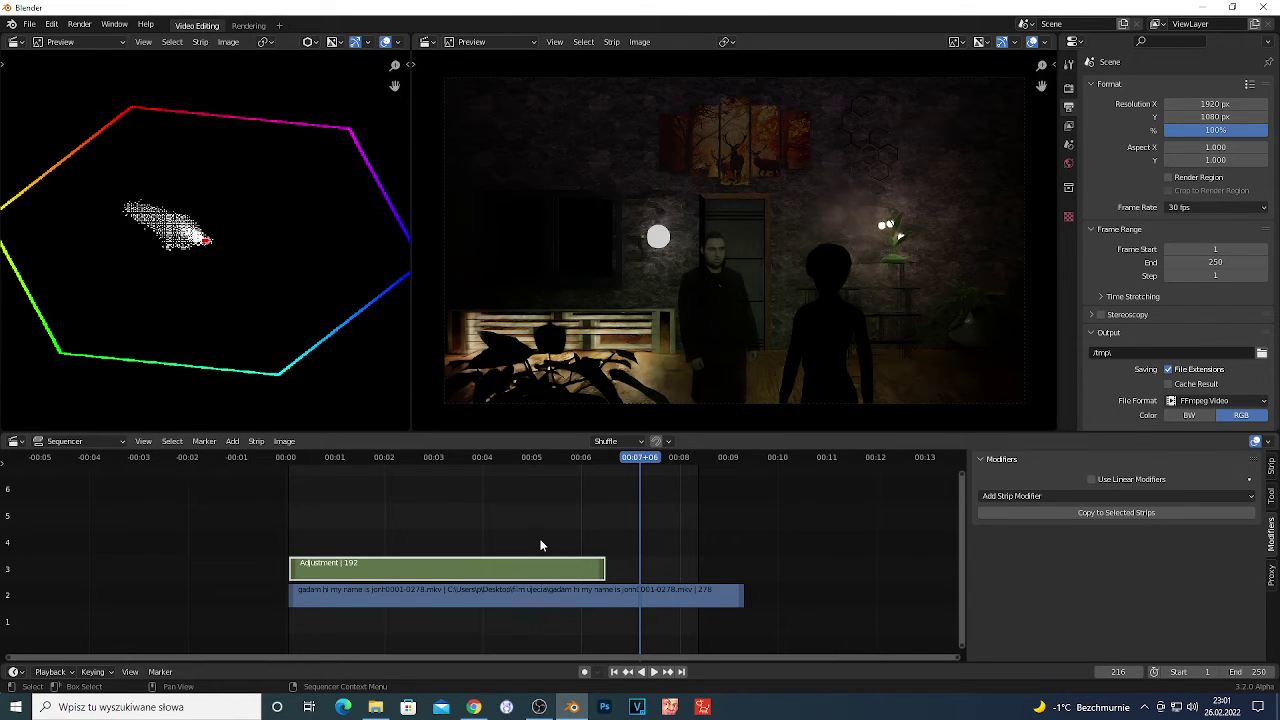
pyautogui.click(559, 457)
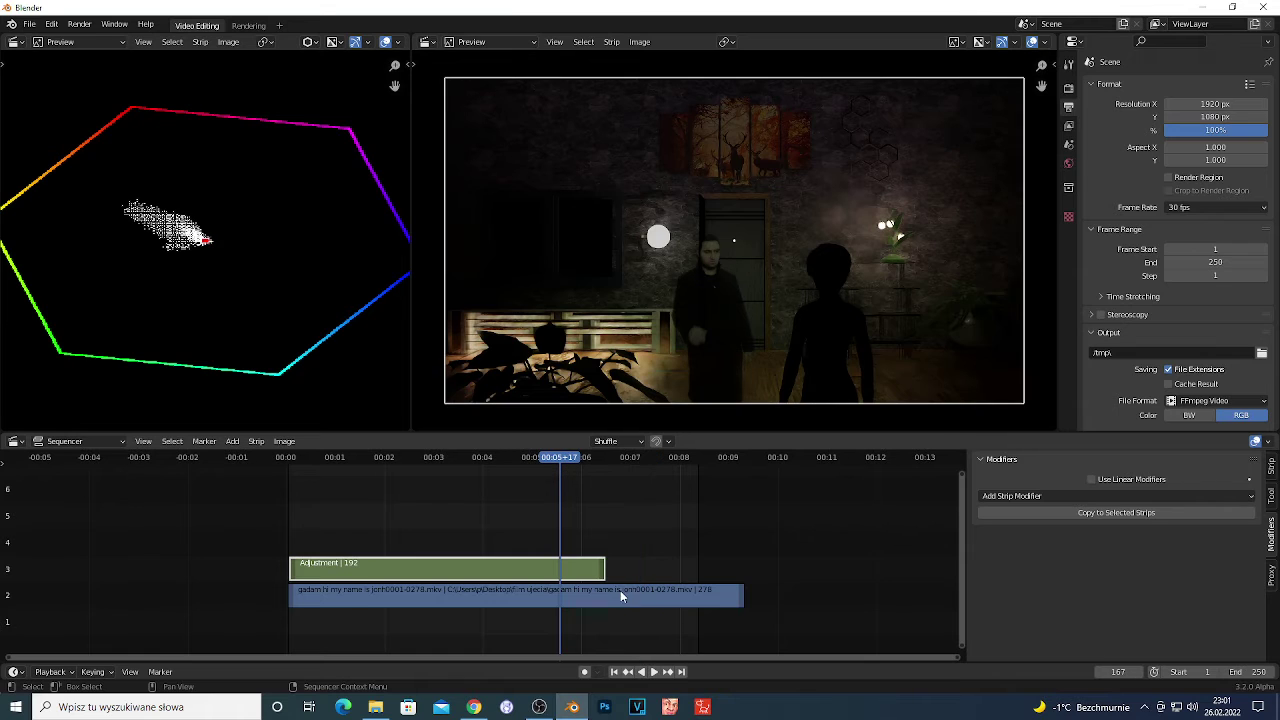
pyautogui.scroll(3, 590, 595)
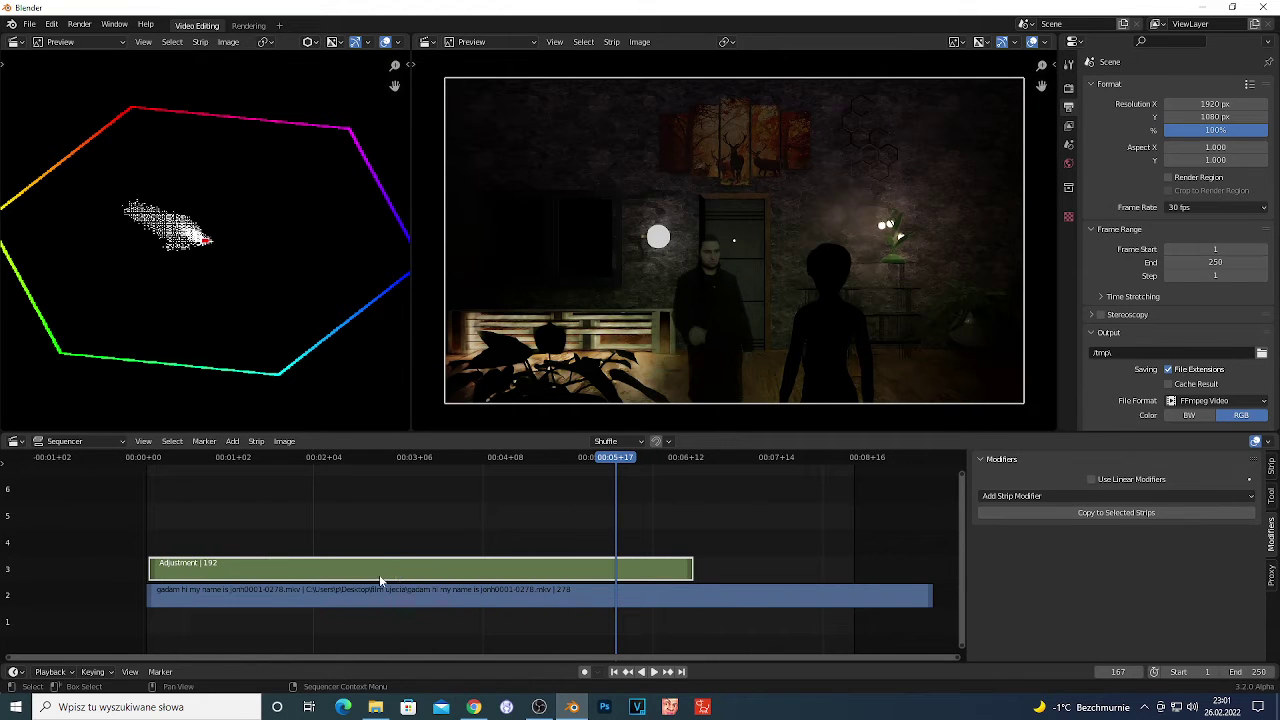
pyautogui.click(1027, 495)
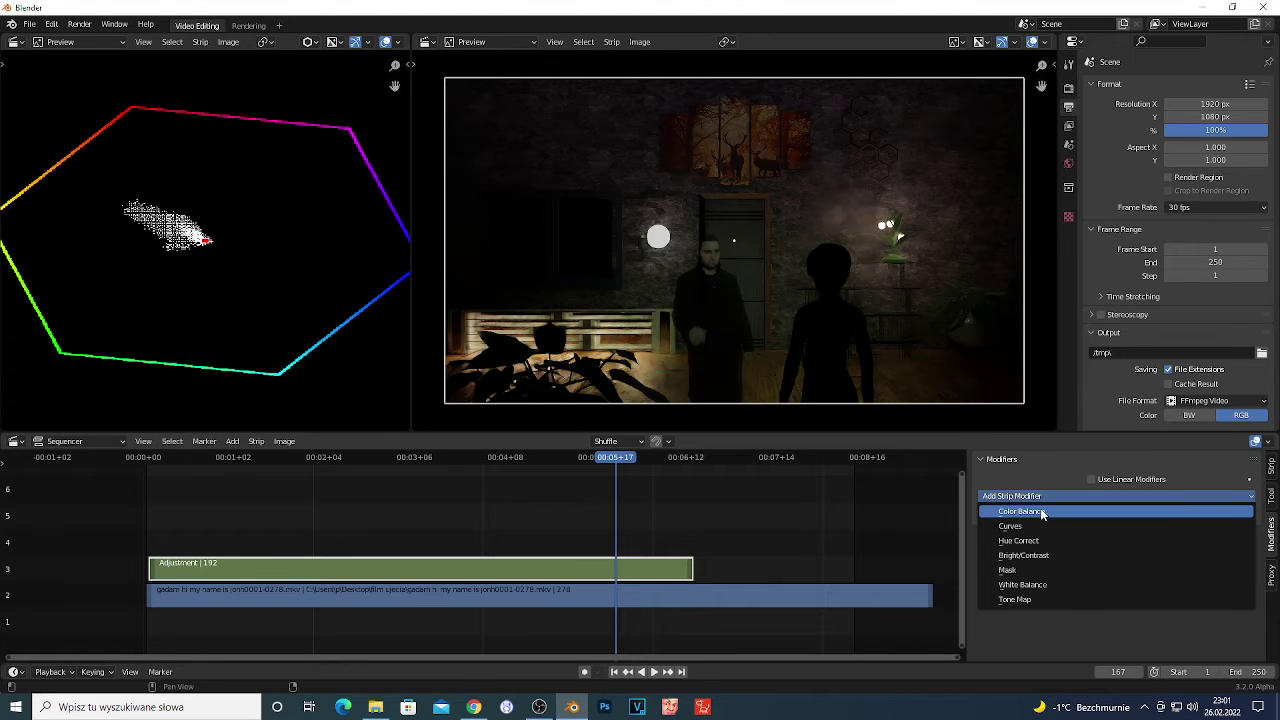
pyautogui.click(1041, 513)
pyautogui.scroll(-5, 1137, 585)
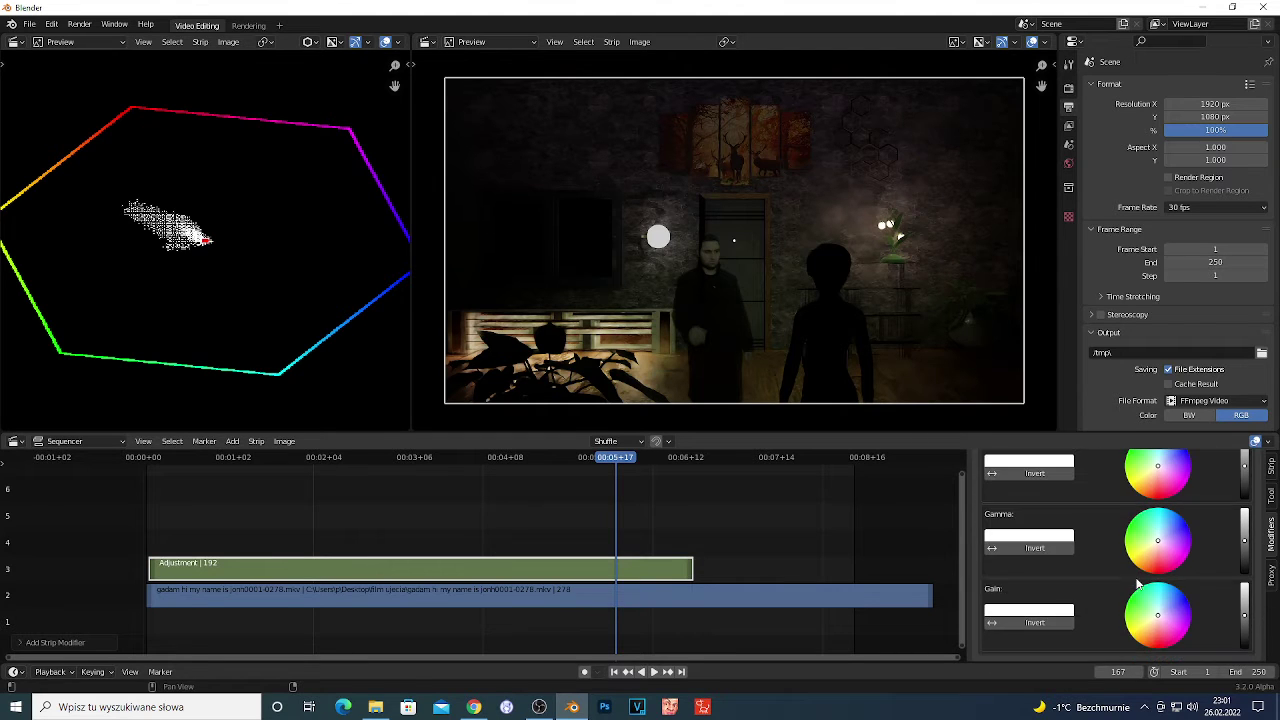
pyautogui.scroll(2, 1132, 605)
pyautogui.scroll(-2, 1158, 603)
pyautogui.scroll(2, 1195, 570)
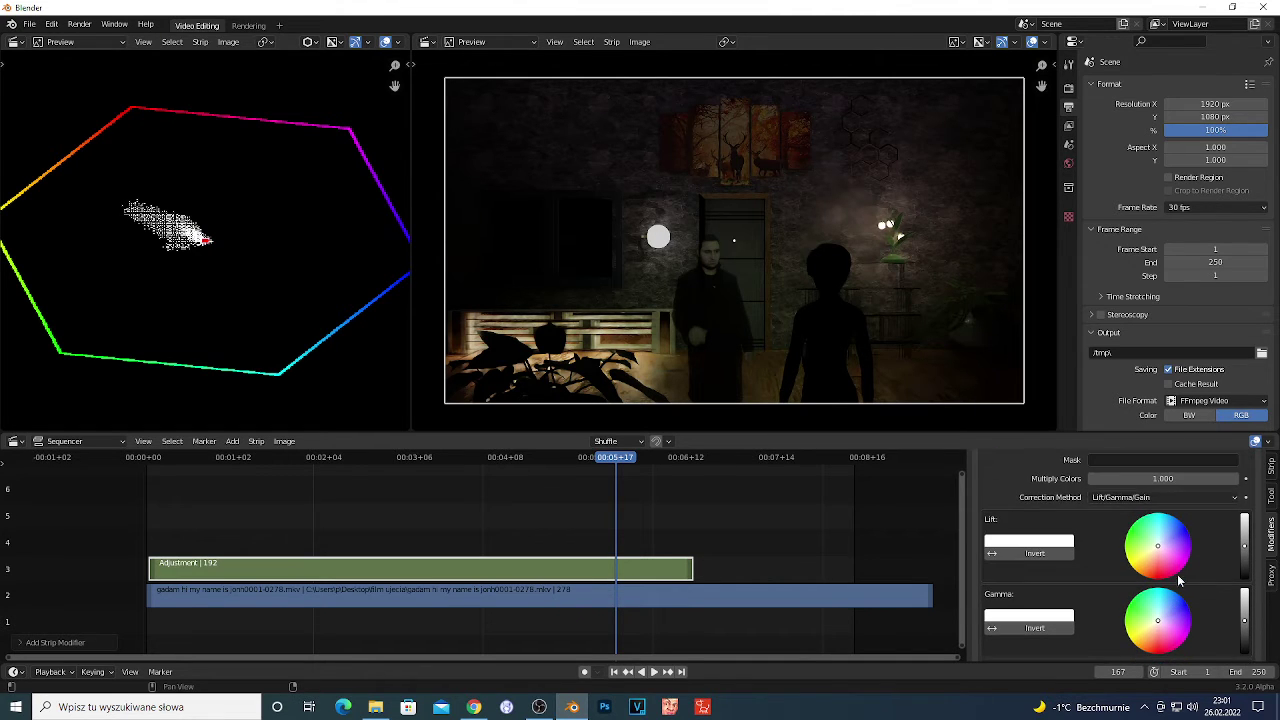
# Shift the Color Balance modifier's Lift, Gamma and Gain colors slightly toward blue and violet
pyautogui.moveTo(1166, 550); pyautogui.dragTo(1166, 546)
pyautogui.moveTo(1161, 545); pyautogui.dragTo(1163, 544)
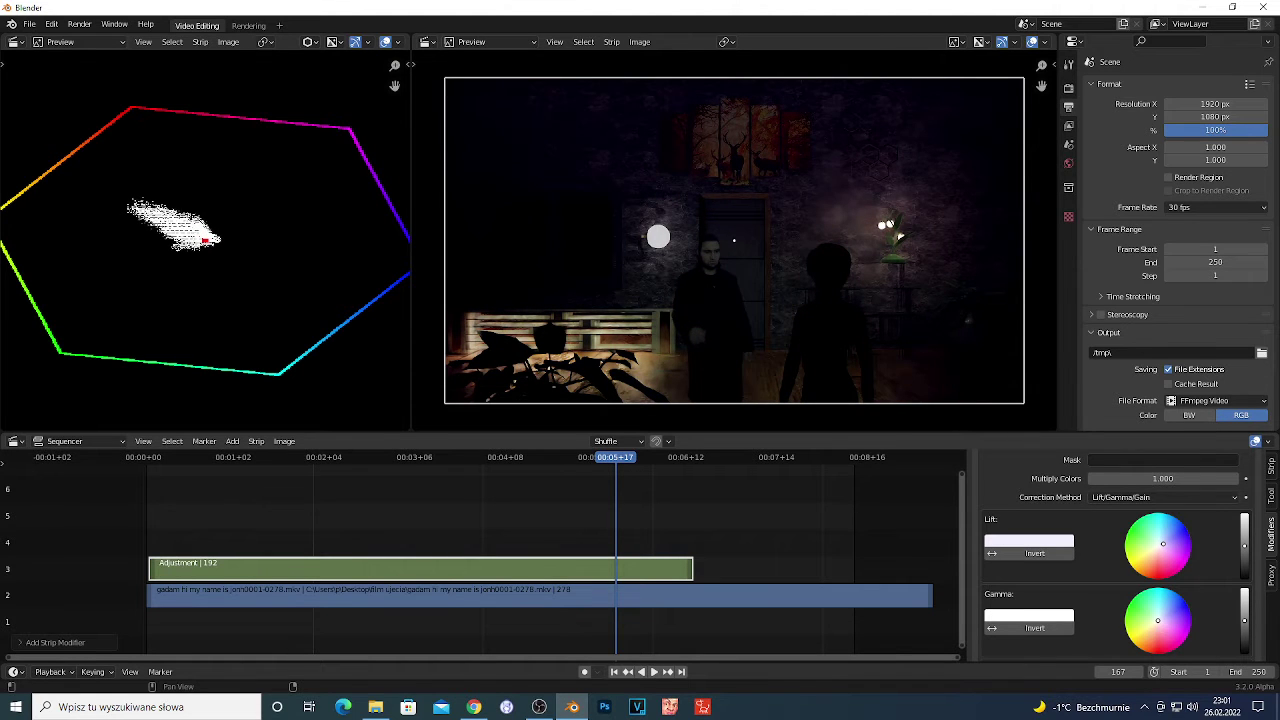
pyautogui.moveTo(1158, 622); pyautogui.dragTo(1165, 617)
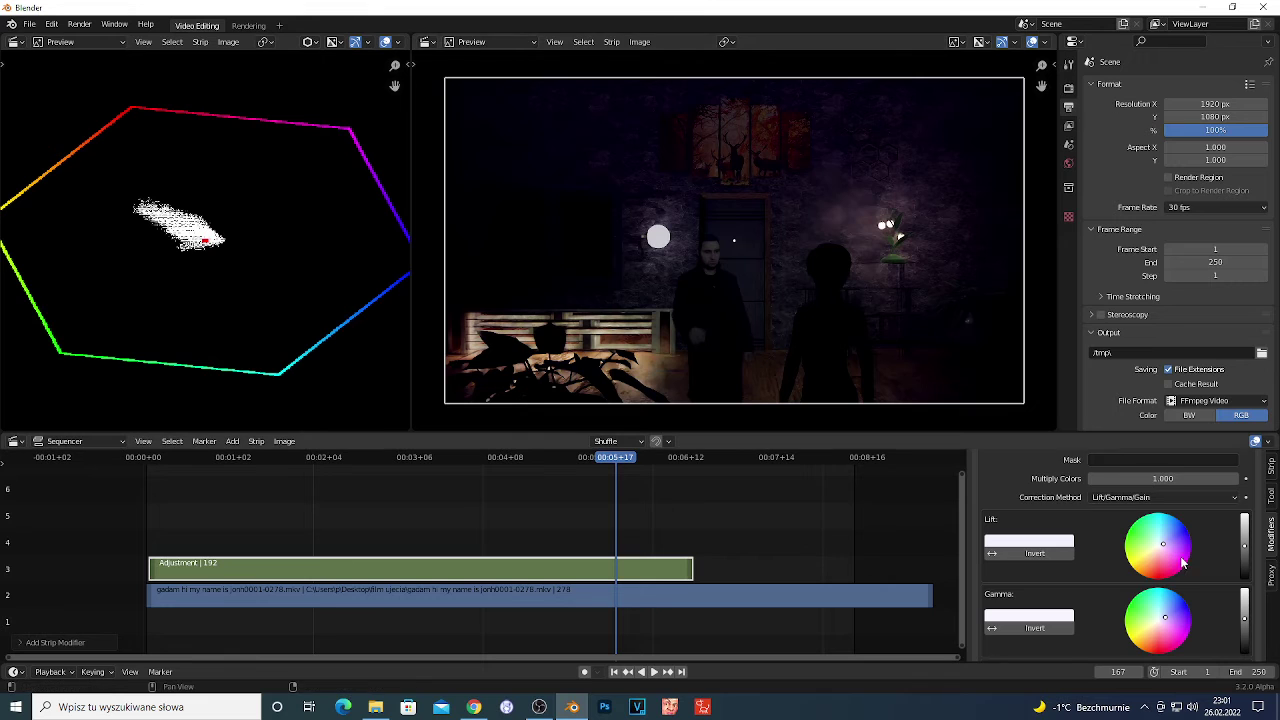
pyautogui.scroll(-3, 1181, 560)
pyautogui.moveTo(1158, 615); pyautogui.dragTo(1162, 608)
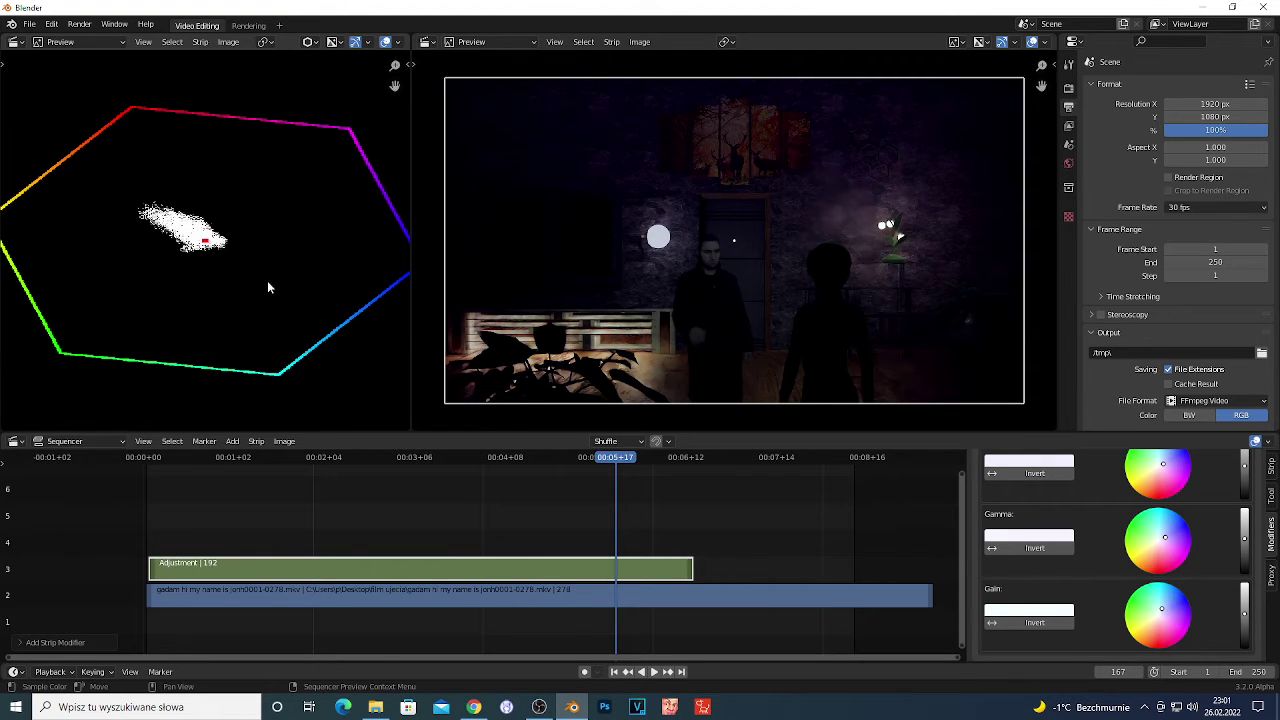
# Play the clip past the end of the adjustment strip to compare graded and ungraded footage, and return the playhead to frame 174
pyautogui.moveTo(620, 457); pyautogui.dragTo(477, 454)
pyautogui.press('space')
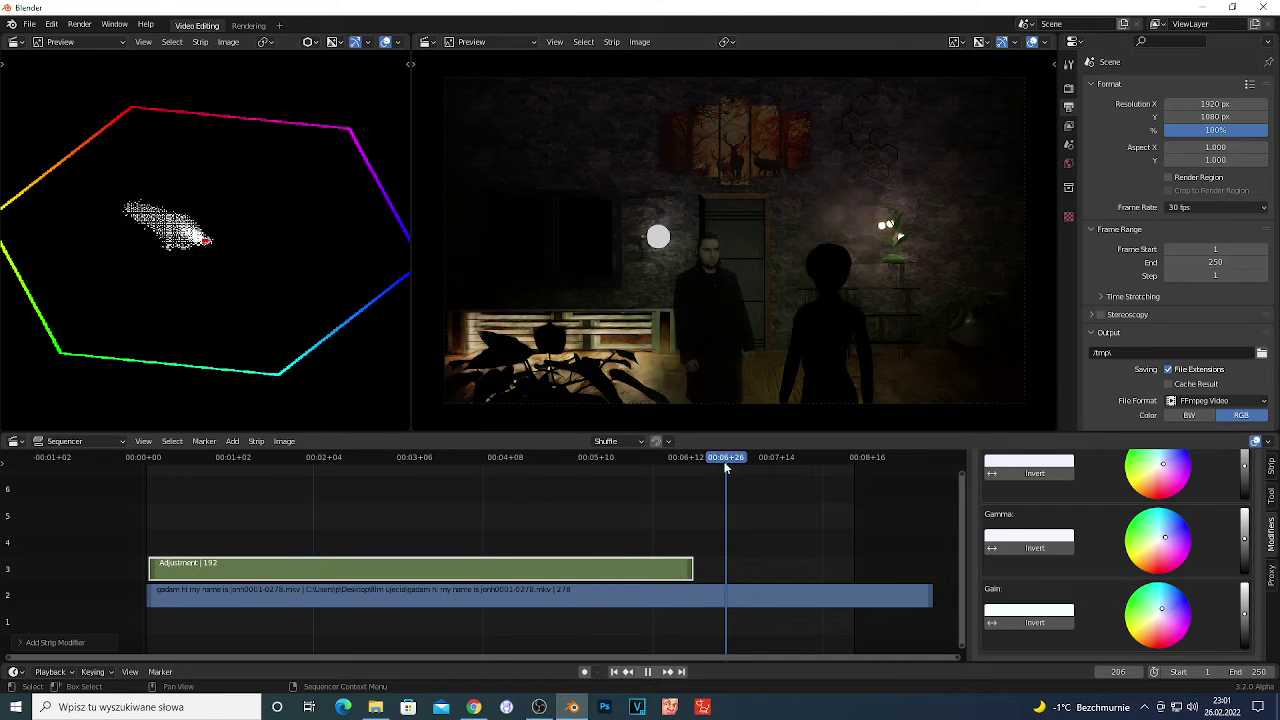
pyautogui.press('space')
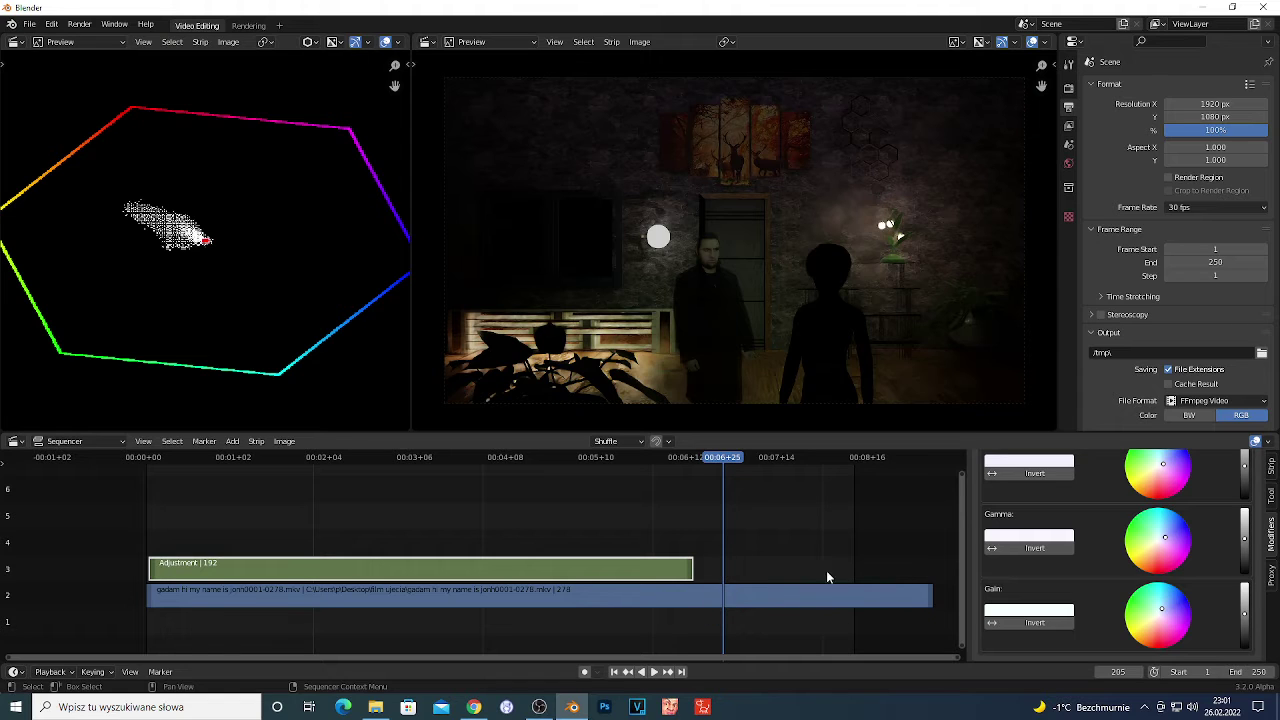
pyautogui.click(635, 459)
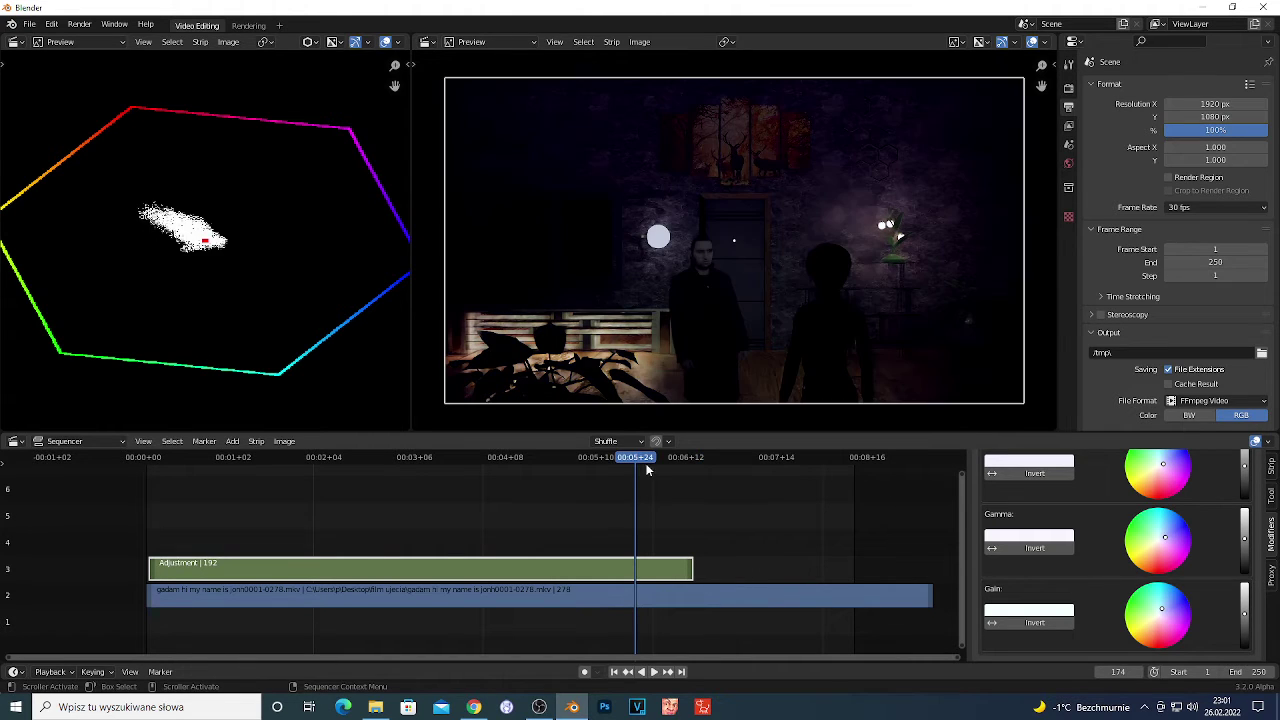
# Switch the scope preview from the chroma vectorscope to Luma Waveform and fit the graph in the view
pyautogui.click(310, 43)
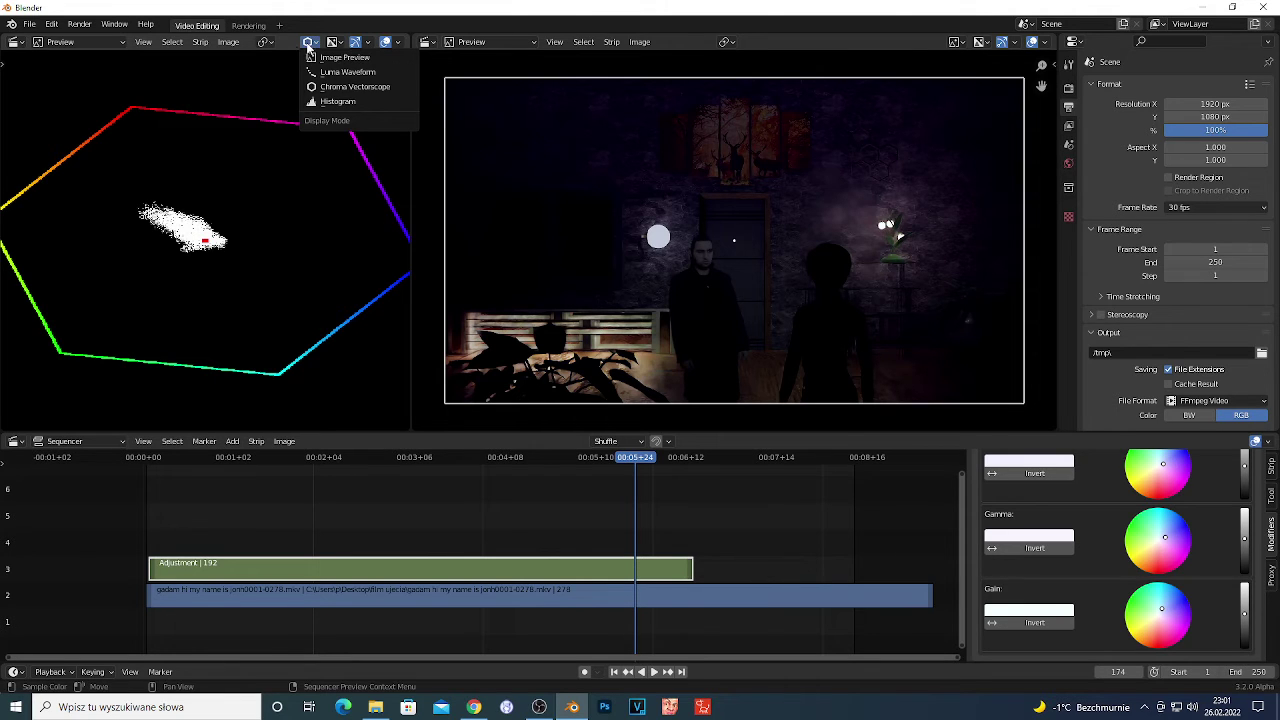
pyautogui.click(340, 73)
pyautogui.scroll(-2, 282, 263)
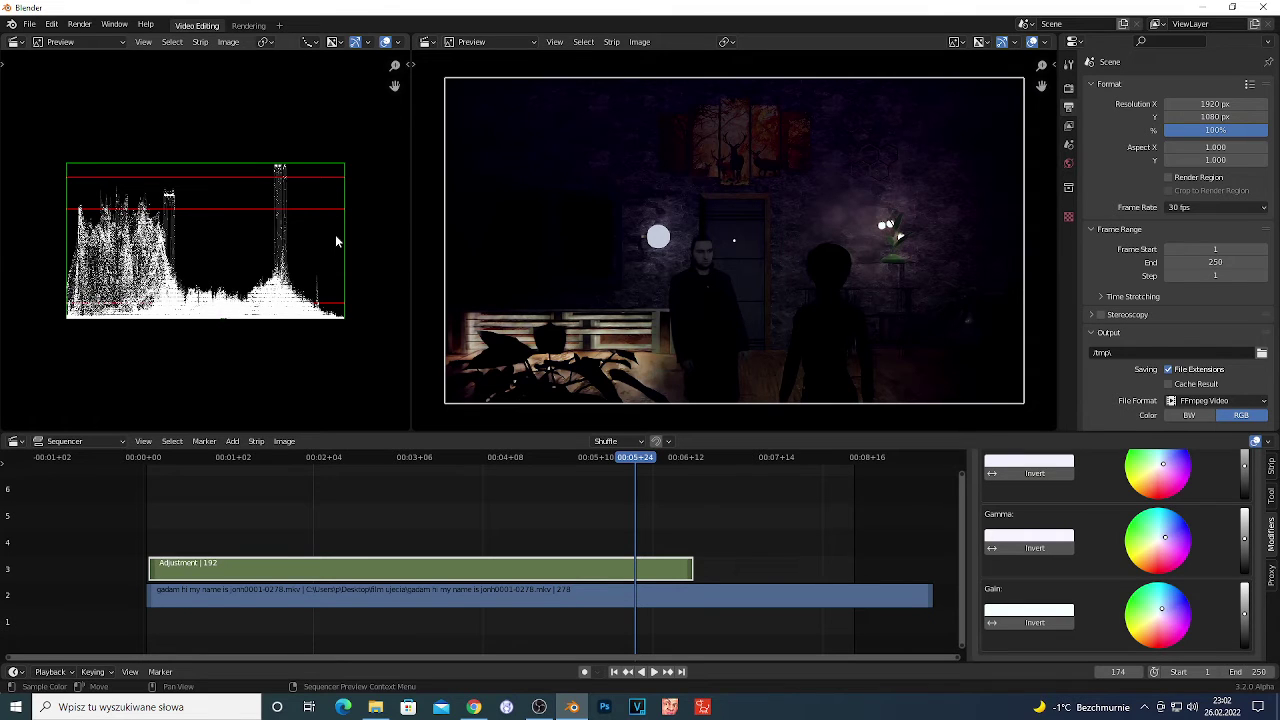
pyautogui.scroll(2, 335, 240)
pyautogui.scroll(-2, 372, 322)
pyautogui.scroll(1, 377, 336)
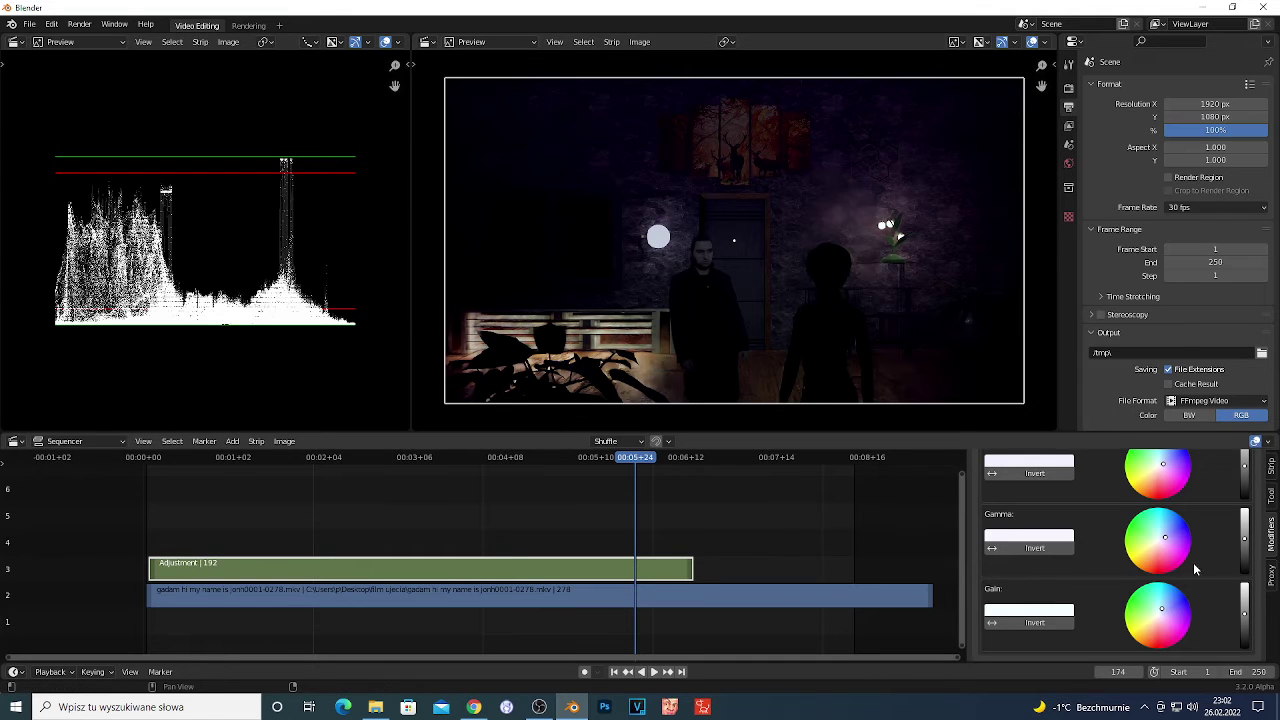
# Raise the Color Balance modifier's Lift brightness very slightly to lighten the shadows
pyautogui.scroll(2, 1160, 560)
pyautogui.scroll(-2, 1165, 570)
pyautogui.scroll(2, 1160, 570)
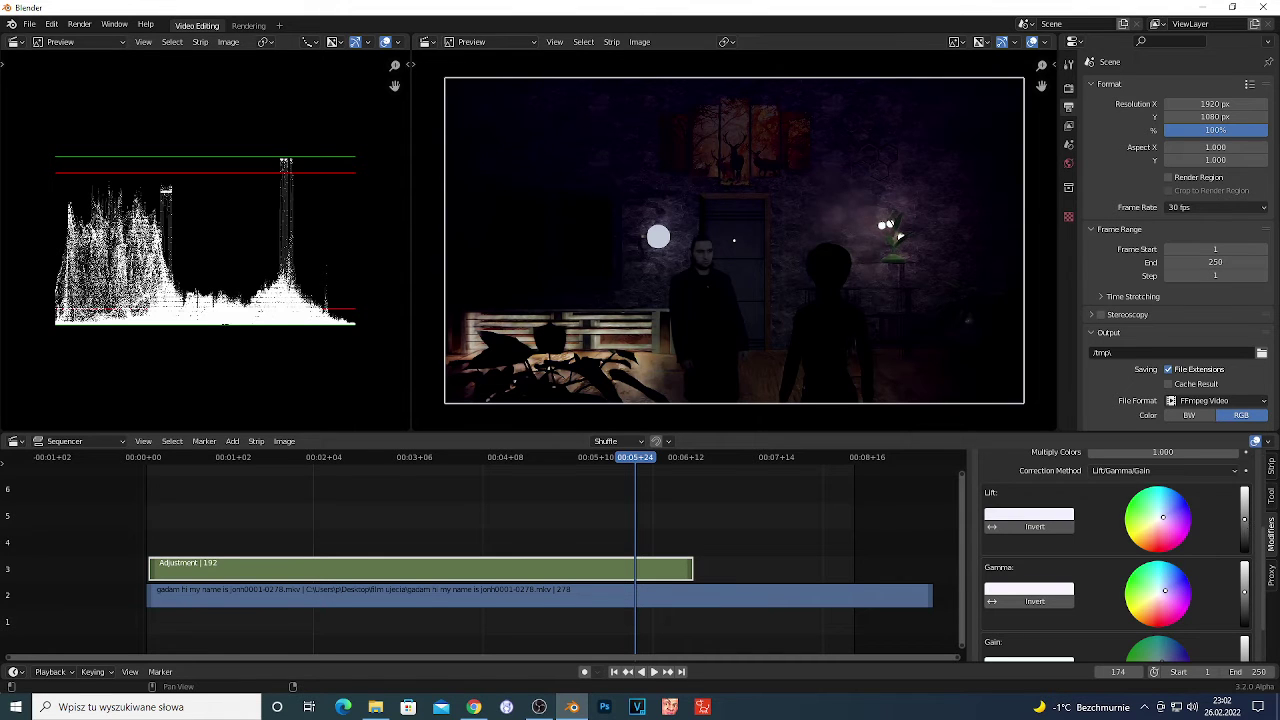
pyautogui.moveTo(1244, 519)
pyautogui.mouseDown()
pyautogui.moveTo(1244, 492)
pyautogui.moveTo(1244, 548)
pyautogui.moveTo(1244, 517)
pyautogui.mouseUp()
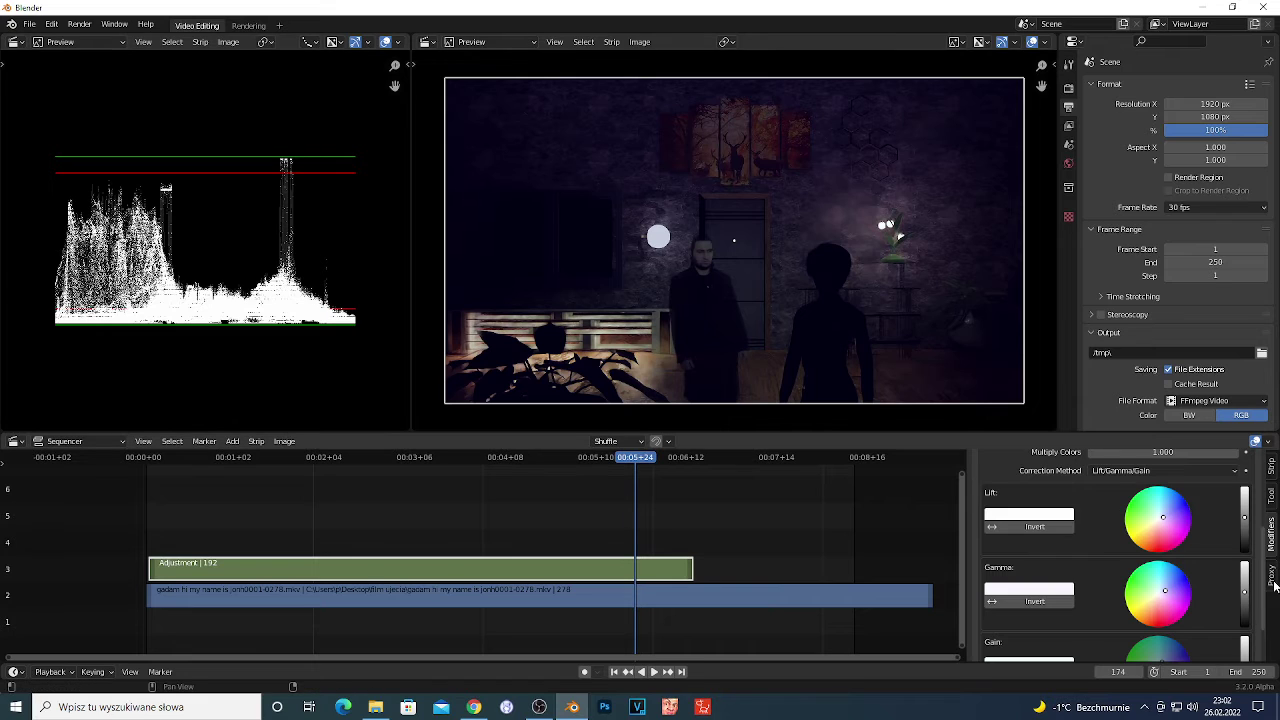
# Raise the Gamma brightness slightly and the Gain brightness a bit more, using the luma waveform as a guide
pyautogui.scroll(-1, 1255, 604)
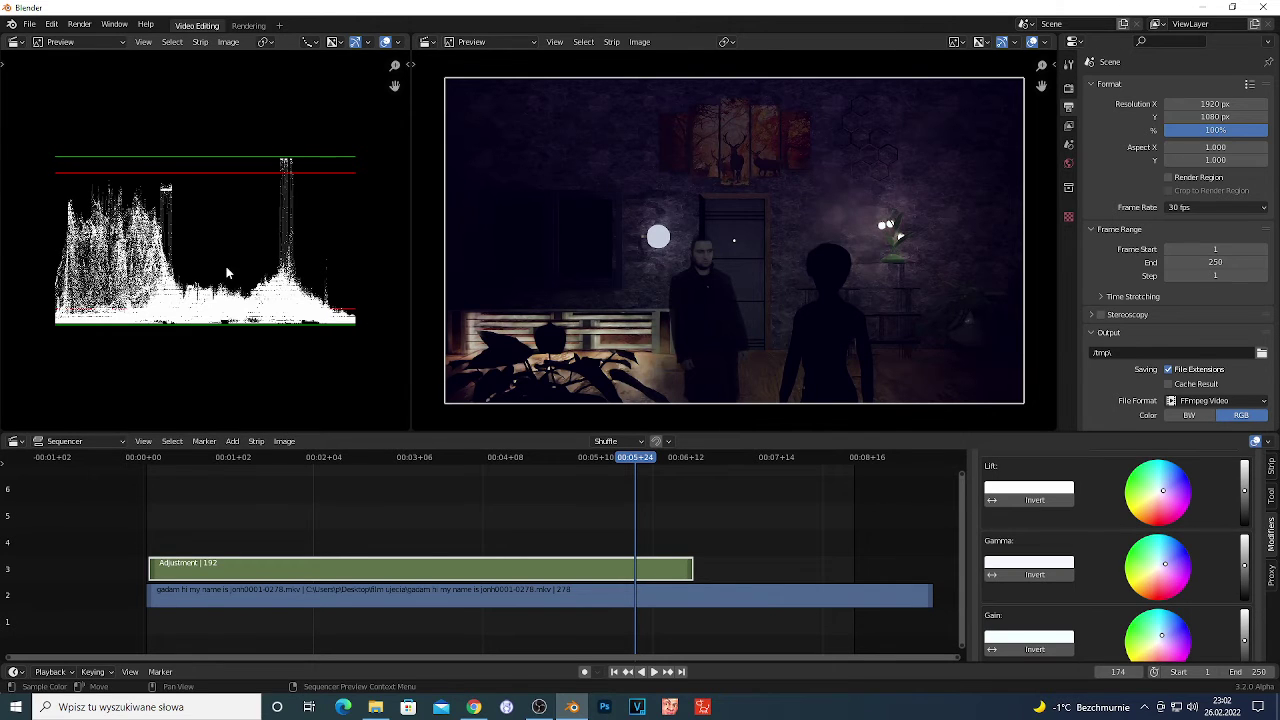
pyautogui.scroll(-1, 1245, 545)
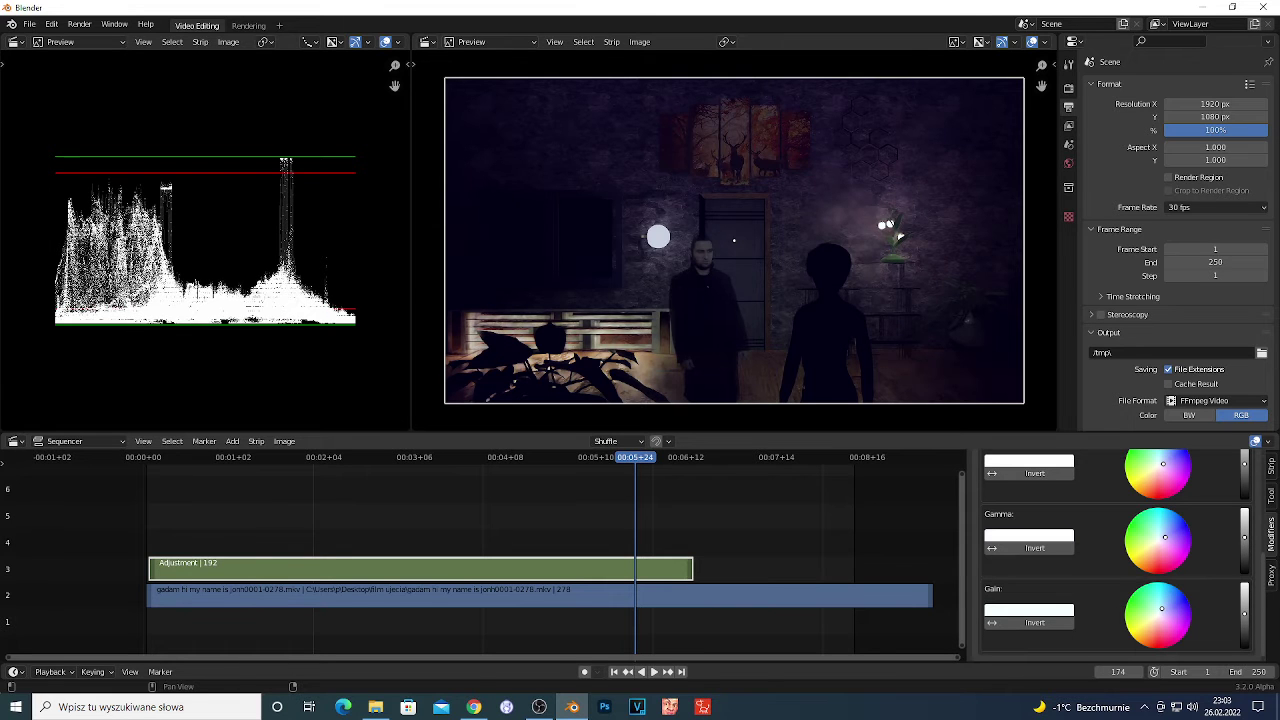
pyautogui.moveTo(1244, 532); pyautogui.dragTo(1244, 515)
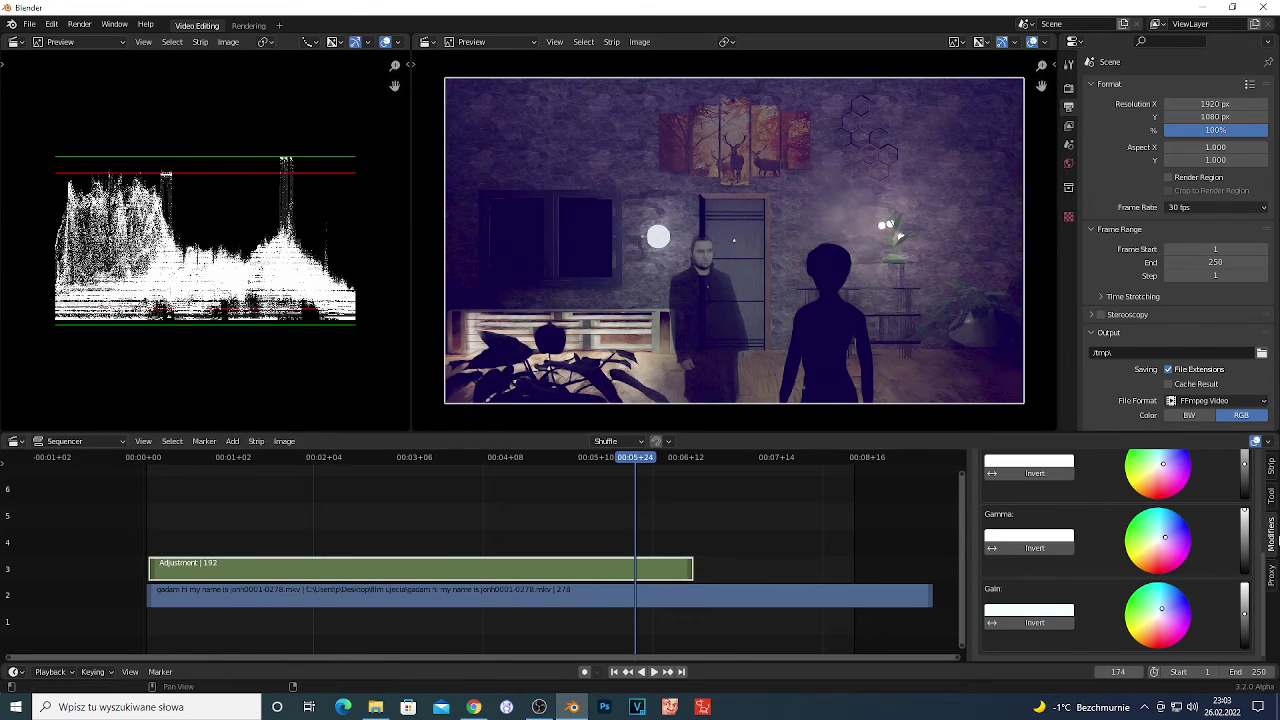
pyautogui.click(1244, 534)
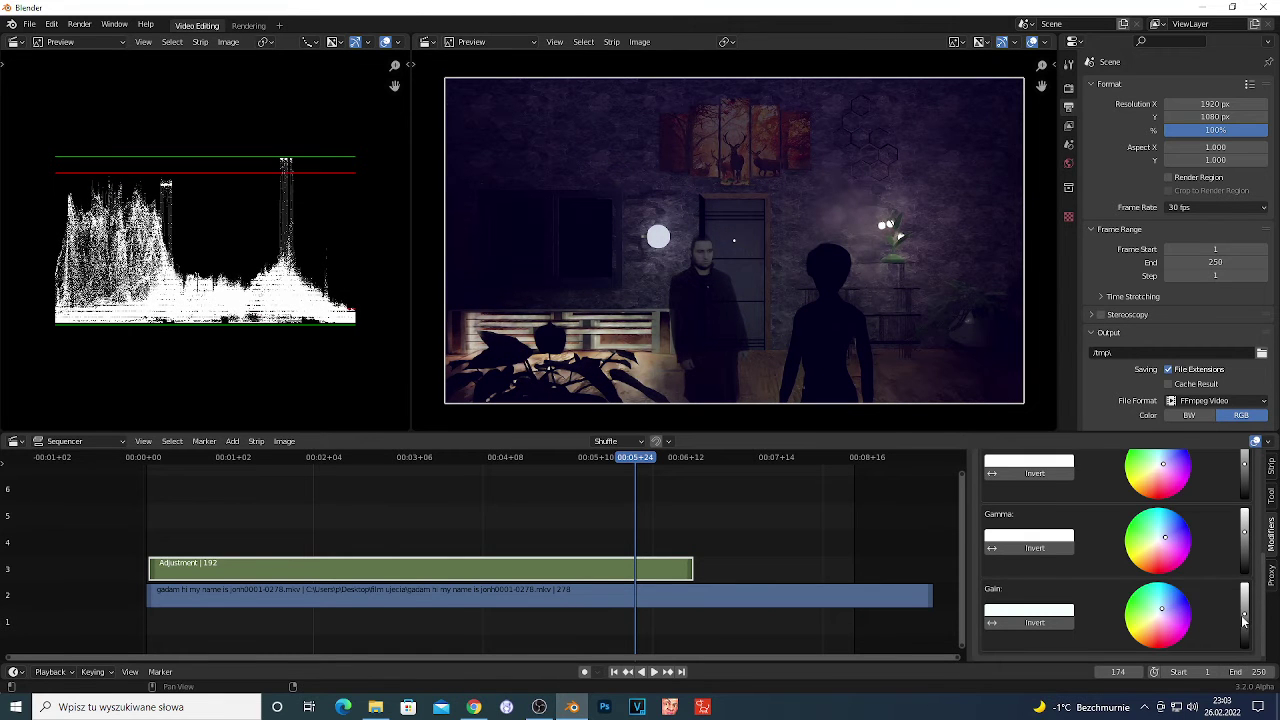
pyautogui.moveTo(1244, 615); pyautogui.dragTo(1244, 604)
pyautogui.scroll(5, 1163, 557)
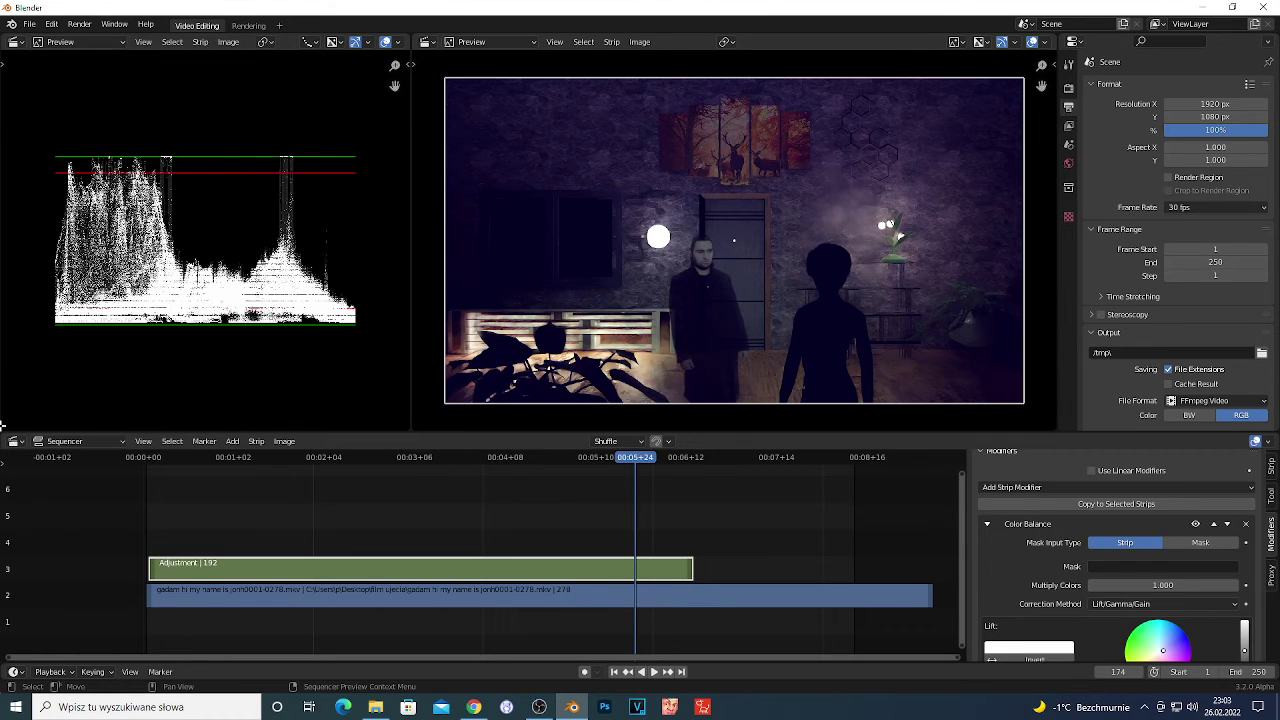
# Split the waveform preview into two side-by-side areas, widen the inner one, and change the outer one to an Image Editor
pyautogui.moveTo(4, 425); pyautogui.dragTo(286, 403)
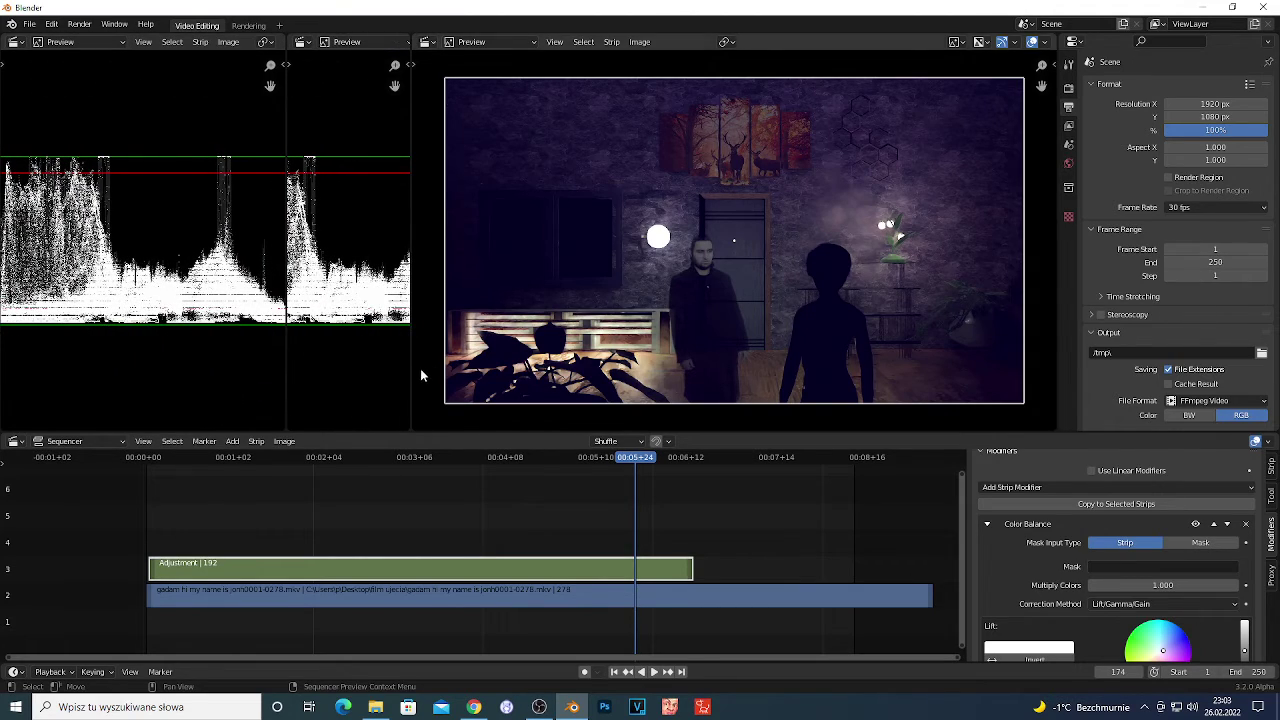
pyautogui.moveTo(414, 366); pyautogui.dragTo(498, 368)
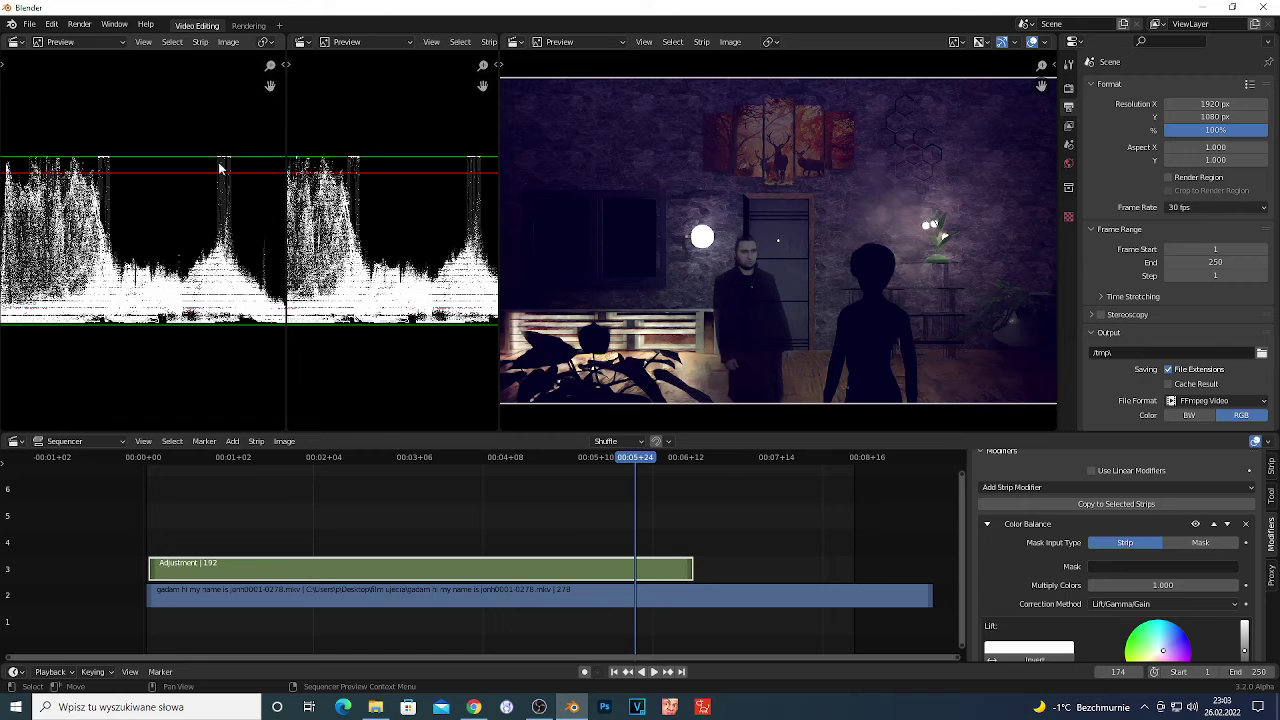
pyautogui.click(15, 43)
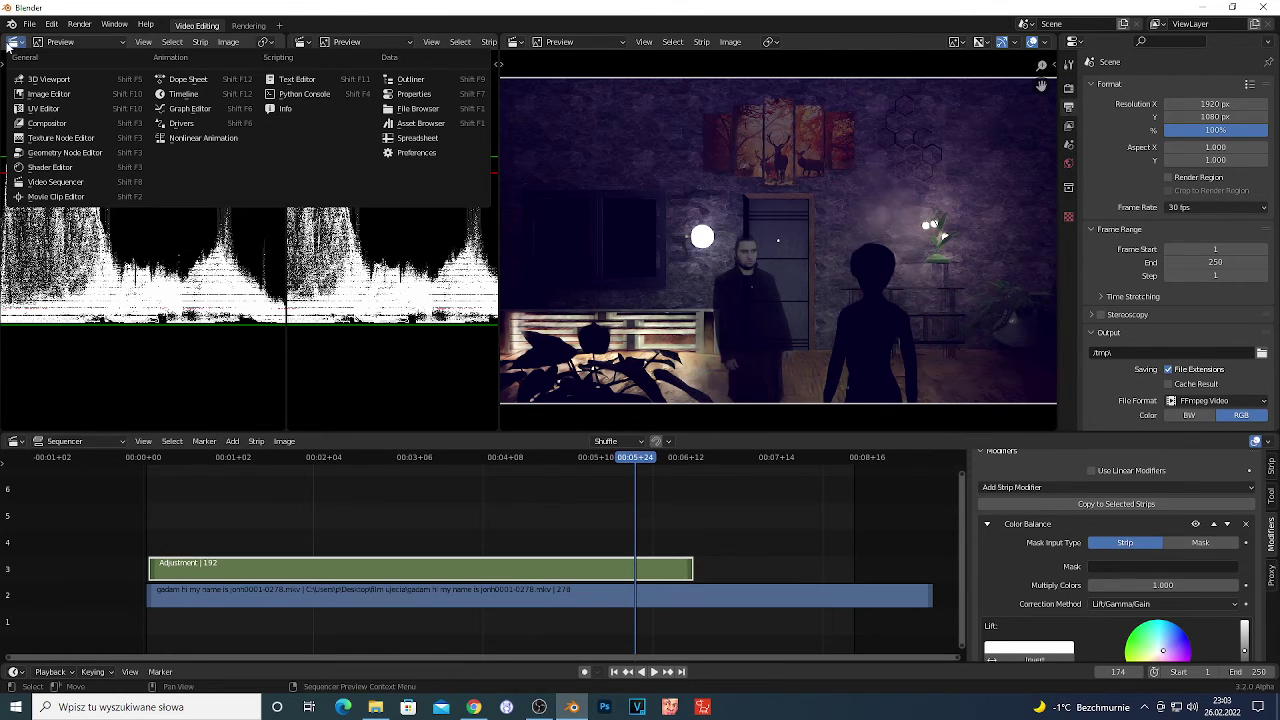
pyautogui.click(47, 94)
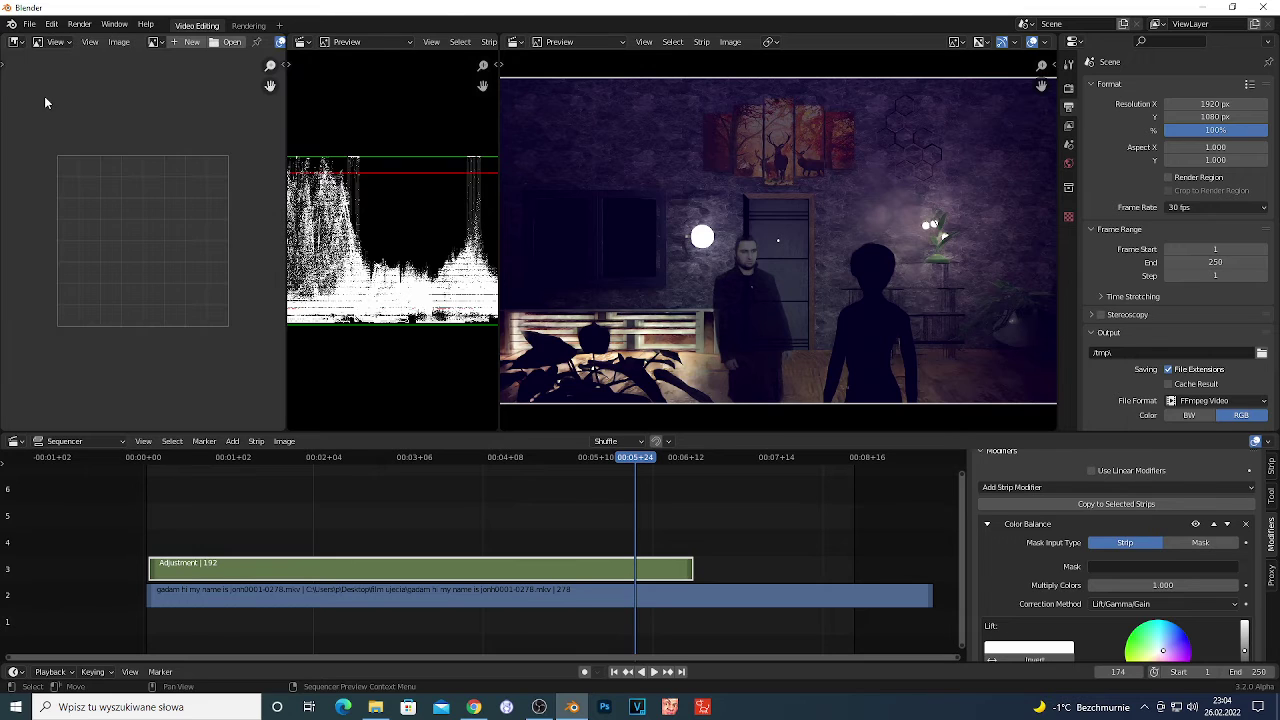
# Load the dark sky picture dky.jpg from the desktop folder in File Explorer into the Image Editor as a color reference
pyautogui.click(370, 702)
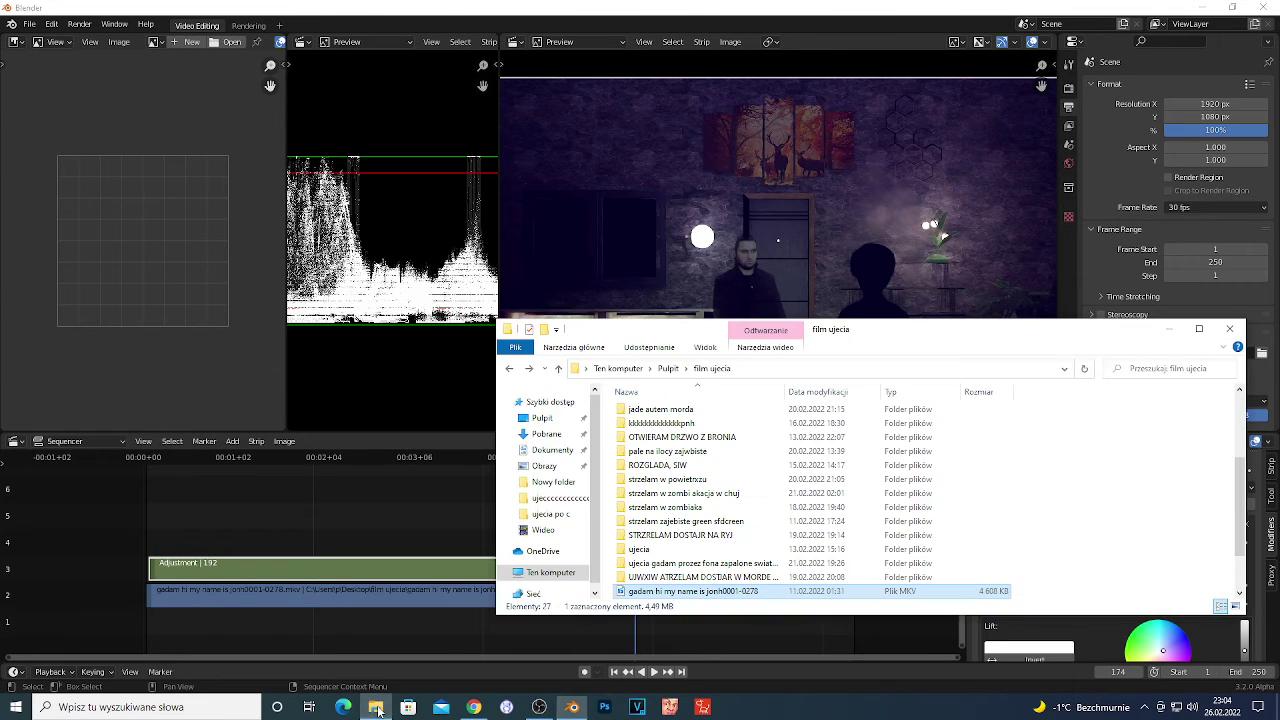
pyautogui.scroll(-8, 660, 520)
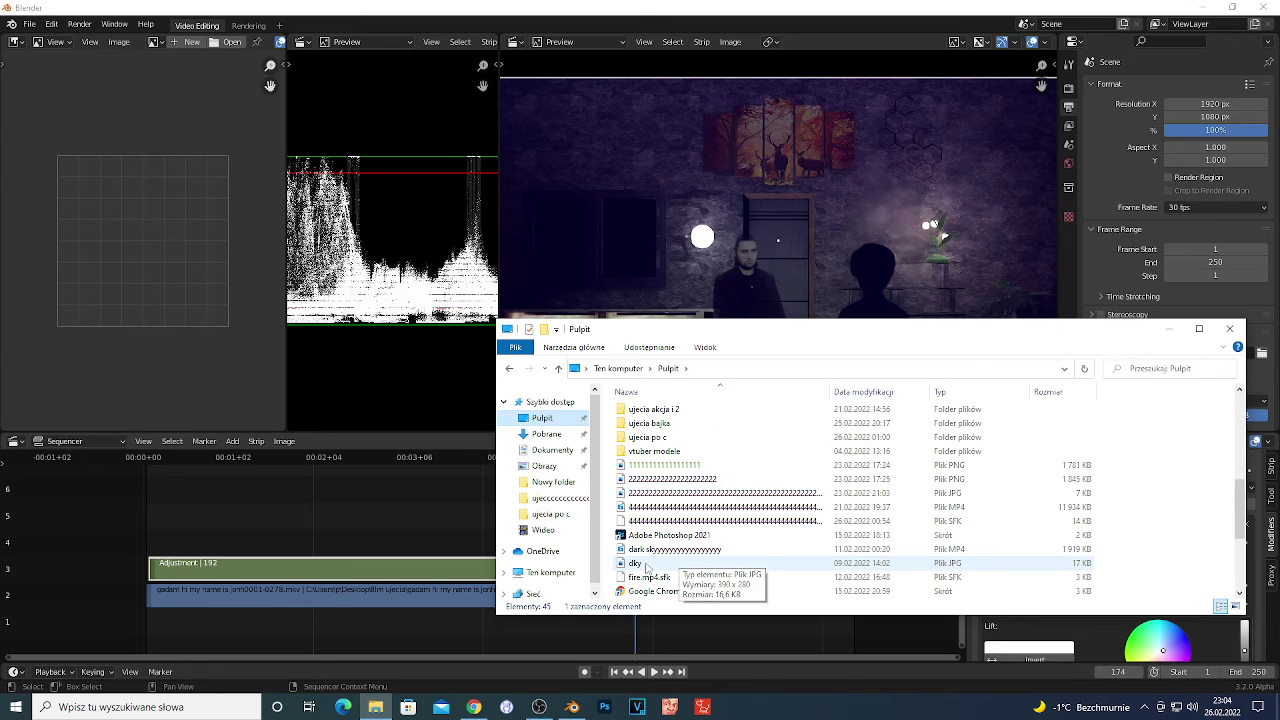
pyautogui.moveTo(648, 564); pyautogui.dragTo(116, 256)
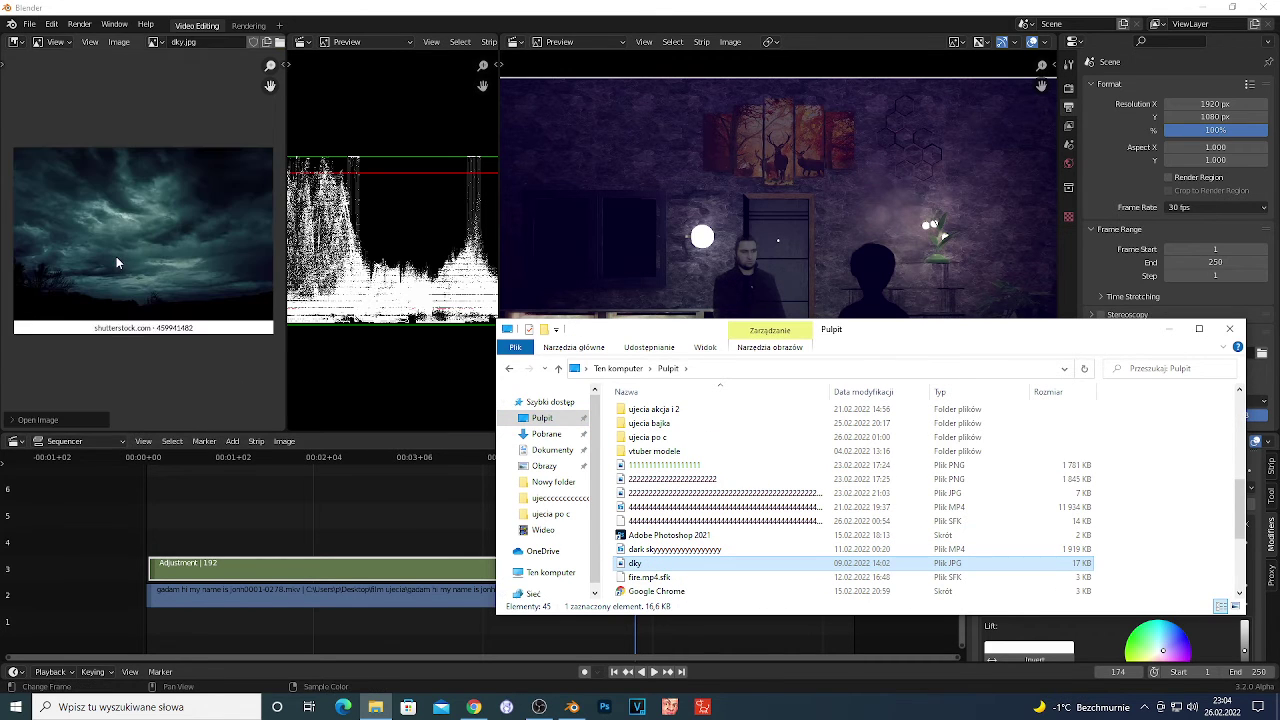
pyautogui.click(132, 380)
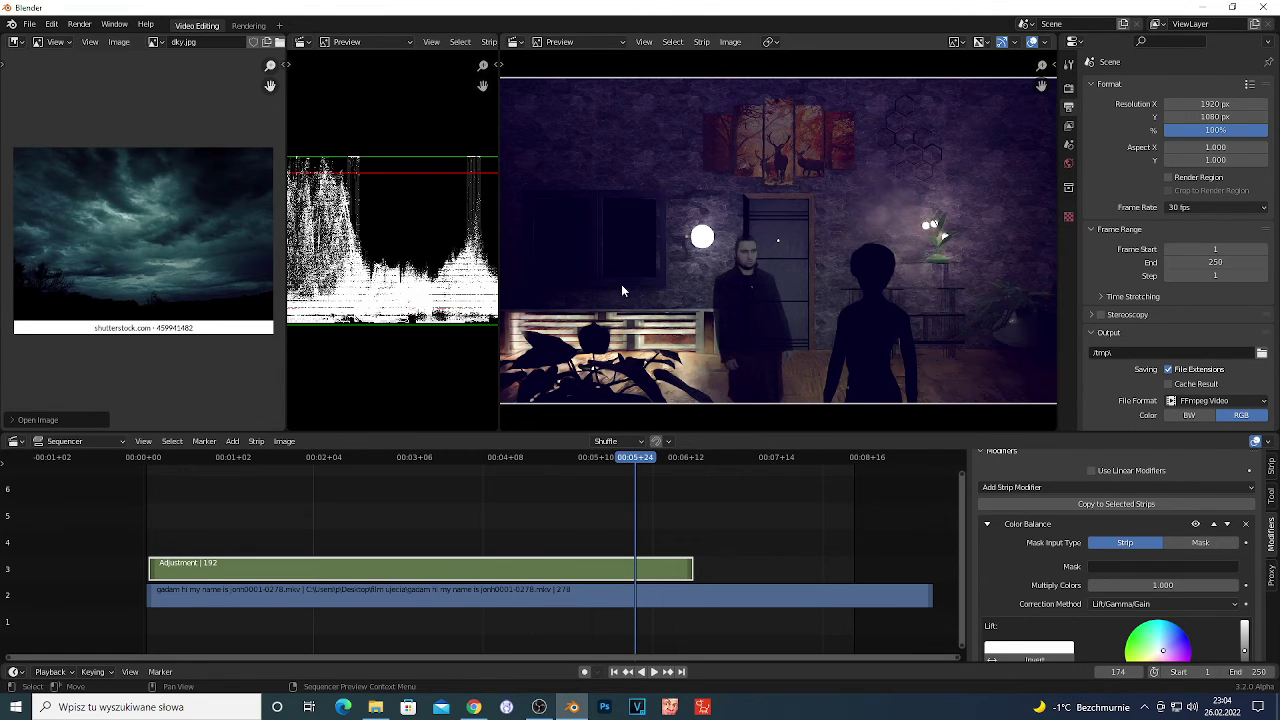
# Compare the dark sky reference image with the graded preview at different magnifications
pyautogui.scroll(2, 126, 254)
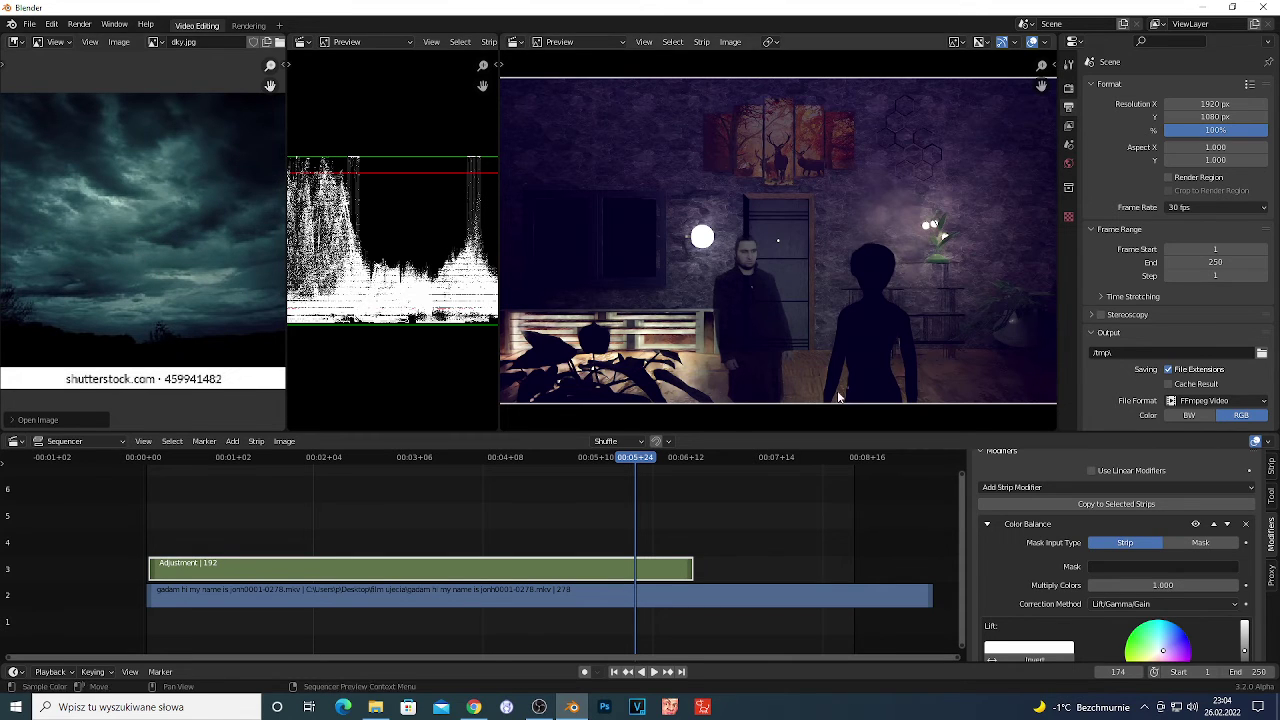
pyautogui.scroll(-3, 80, 284)
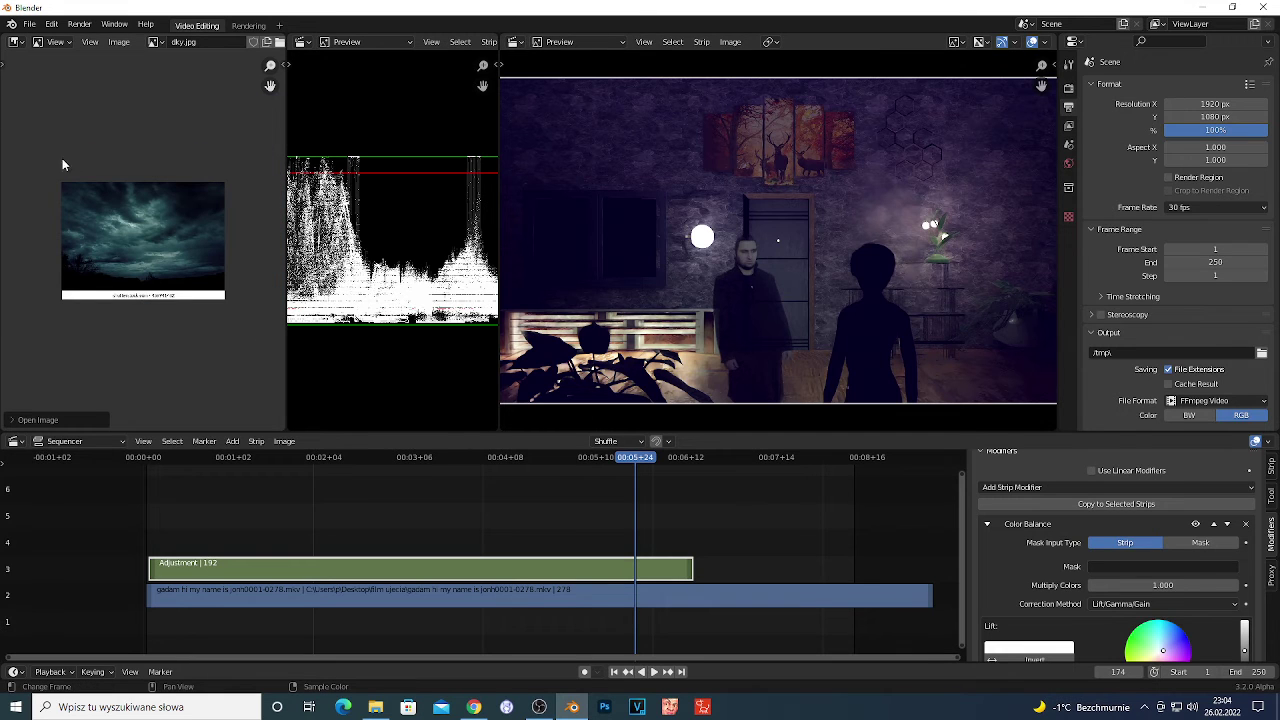
pyautogui.click(16, 42)
pyautogui.click(18, 47)
pyautogui.scroll(1, 731, 563)
pyautogui.scroll(1, 869, 376)
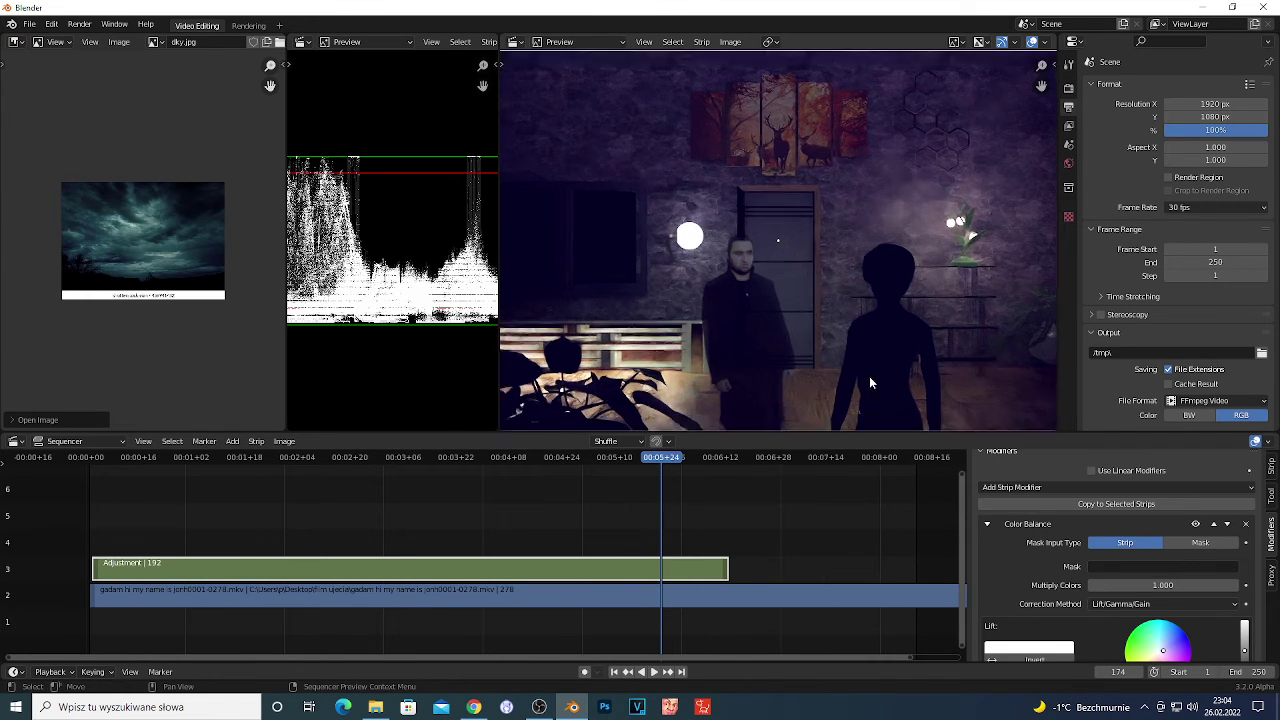
# Widen the luma waveform preview at the expense of the reference image area, and fit the graded frame inside its preview
pyautogui.scroll(2, 869, 376)
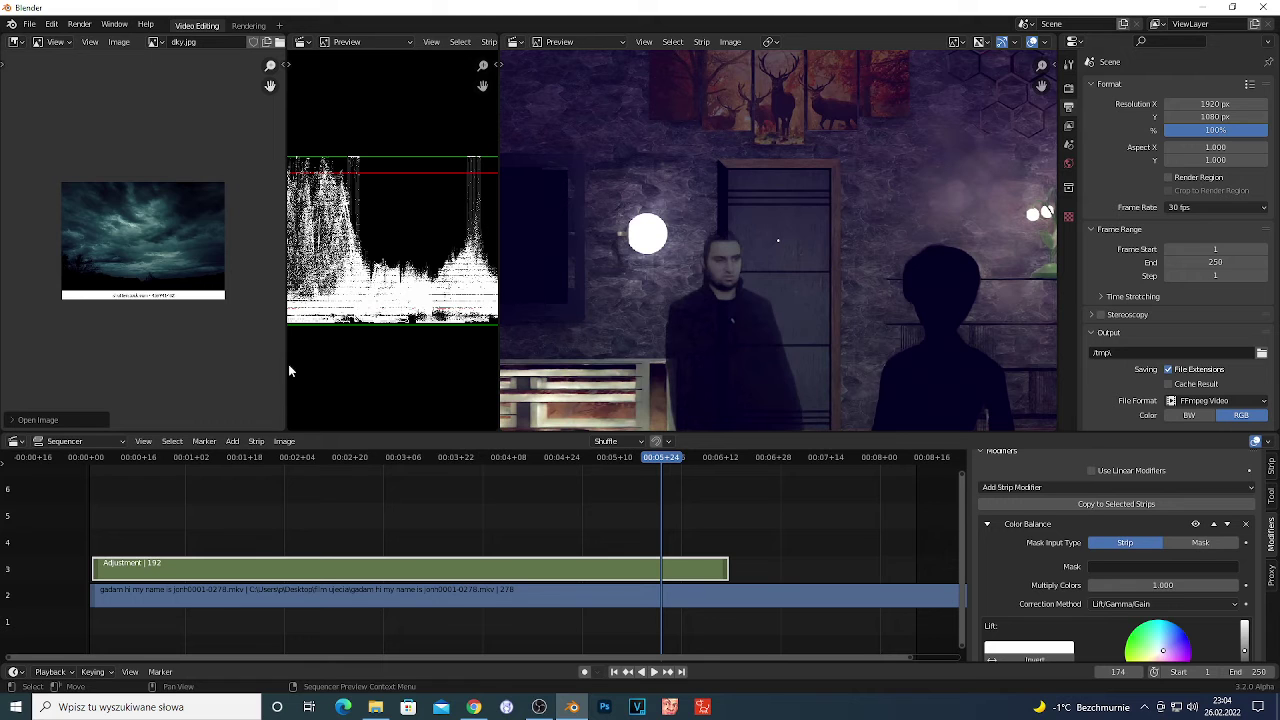
pyautogui.moveTo(285, 363); pyautogui.dragTo(152, 350)
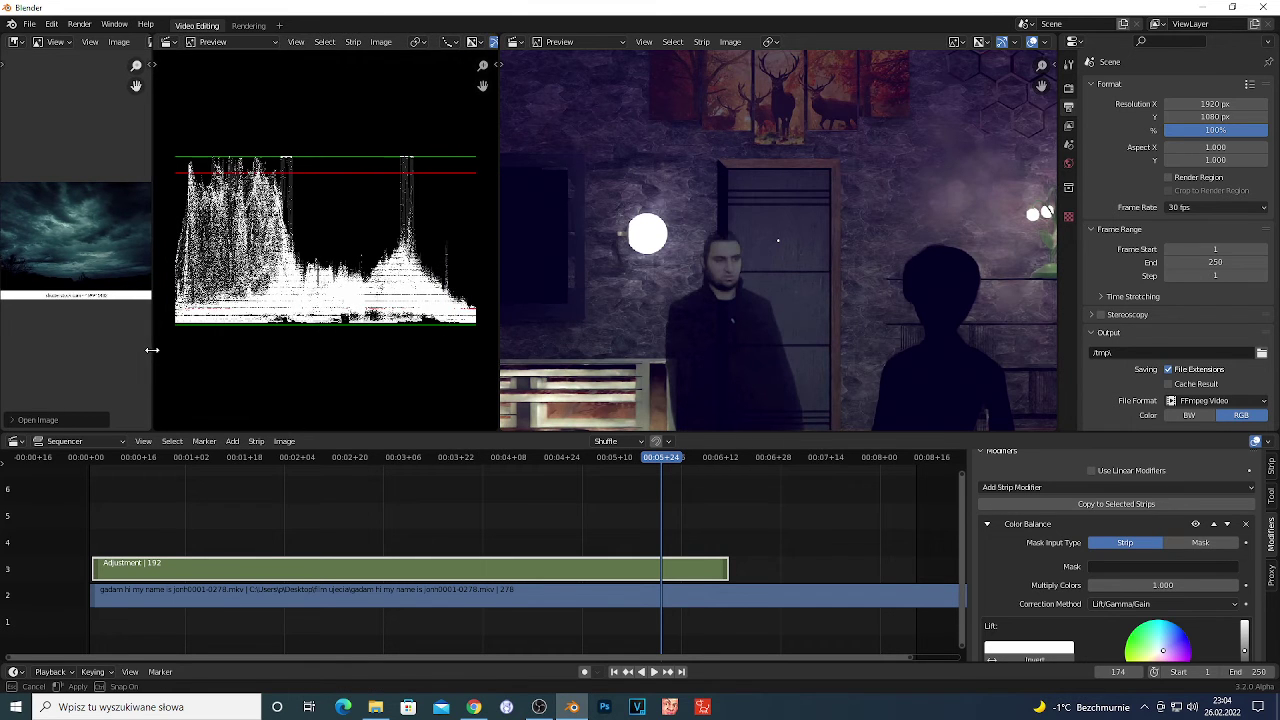
pyautogui.press('Home')
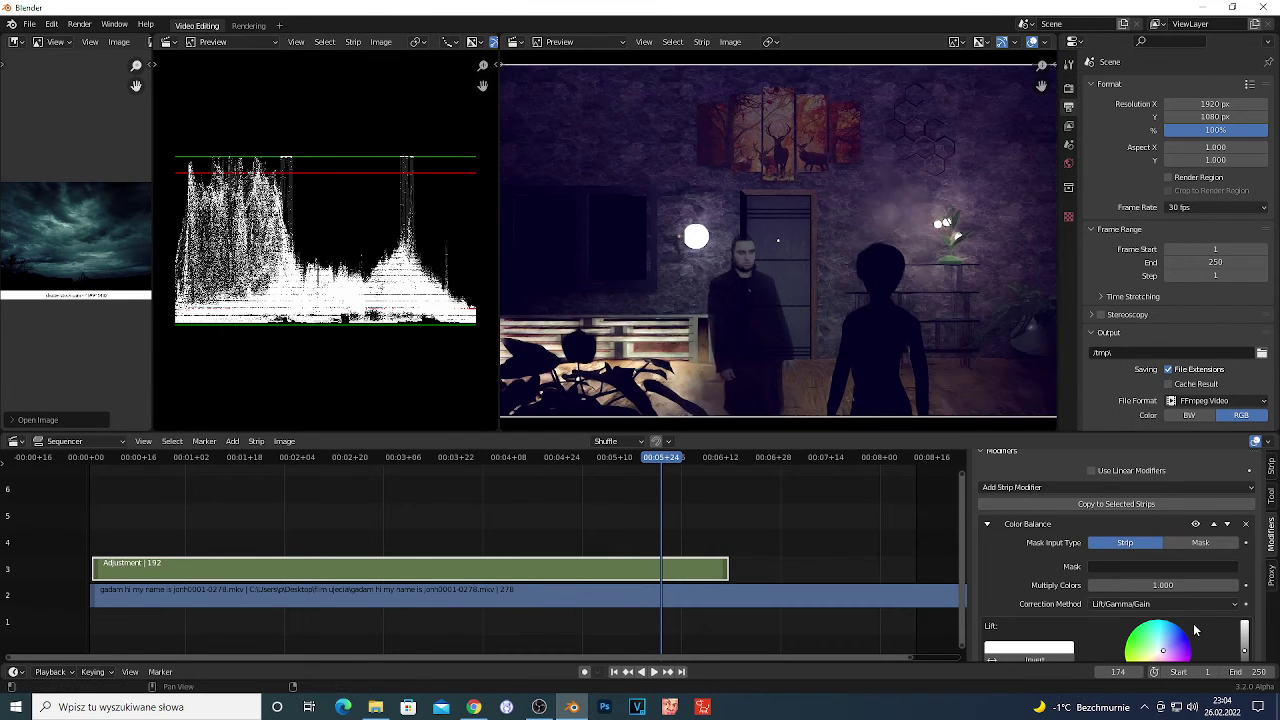
# Add a Curves modifier to the adjustment strip, shift its combined curve's black point inward and lower the white point
pyautogui.click(1010, 487)
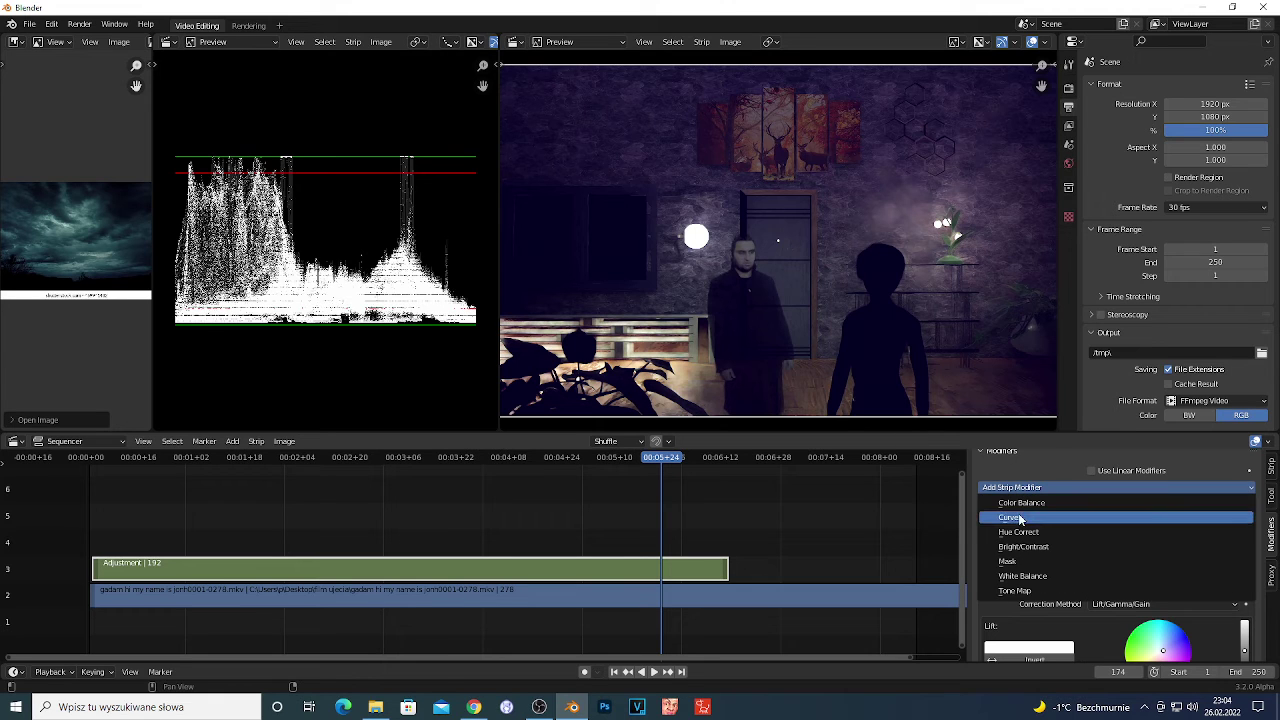
pyautogui.click(1028, 518)
pyautogui.scroll(-8, 1130, 560)
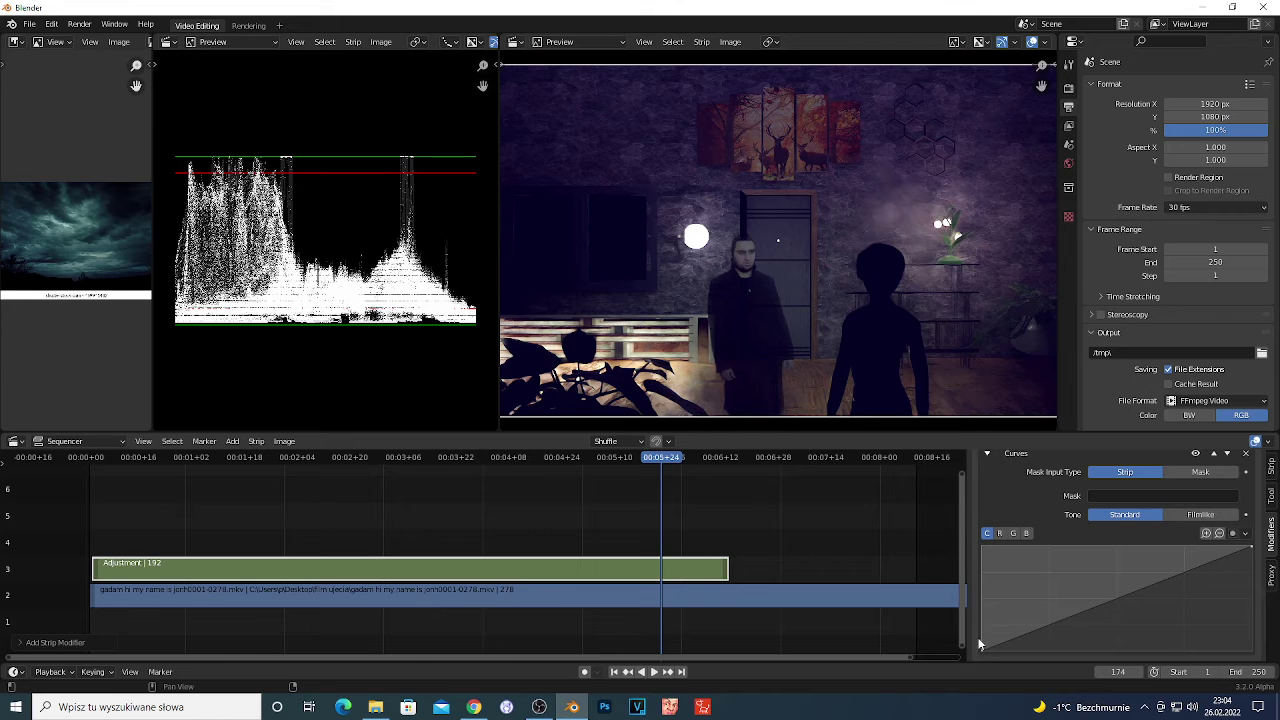
pyautogui.moveTo(982, 650); pyautogui.dragTo(1016, 647)
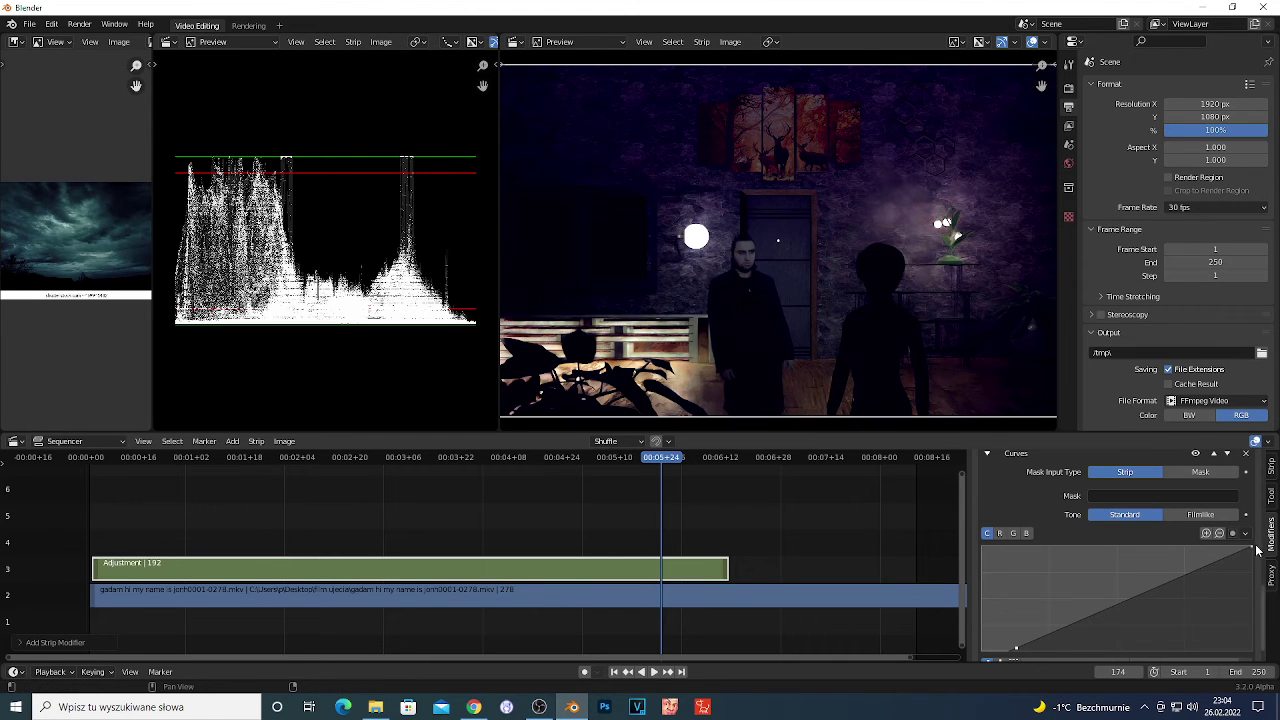
pyautogui.moveTo(1249, 548)
pyautogui.mouseDown()
pyautogui.moveTo(1197, 551)
pyautogui.moveTo(1238, 566)
pyautogui.mouseUp()
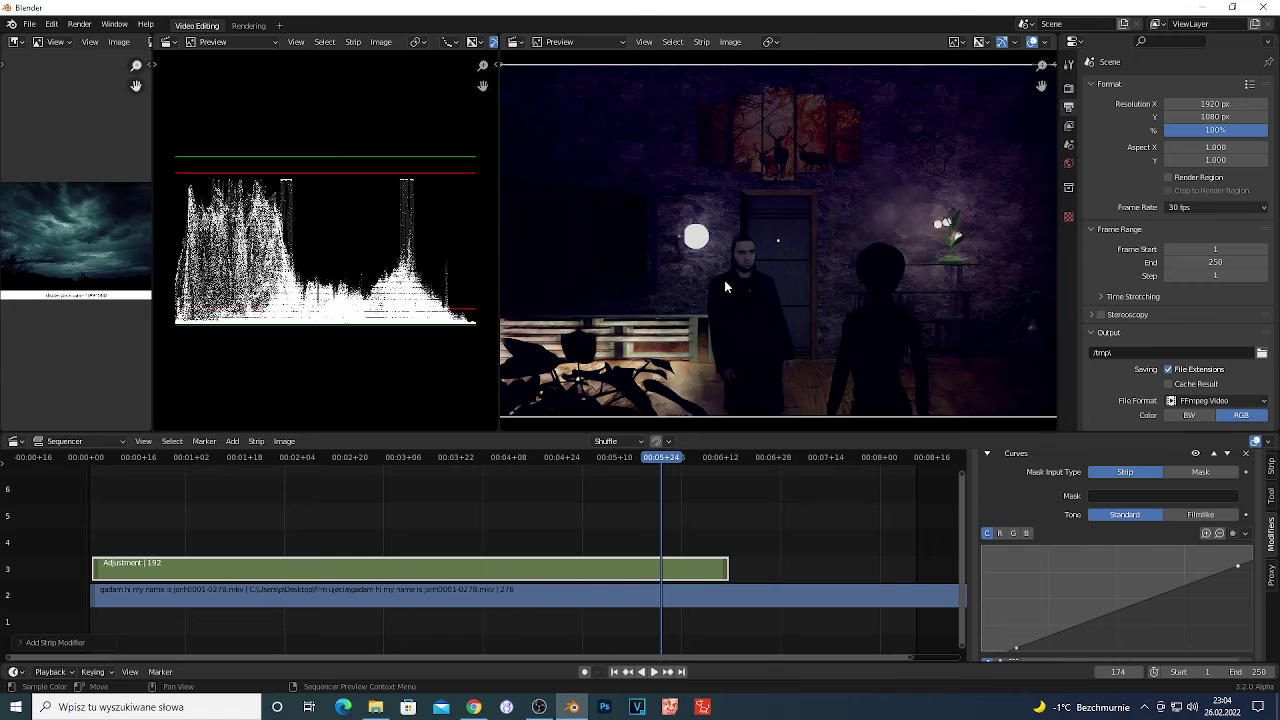
# Review the adjustment strip's Color Balance wheels and the list of available strip modifiers
pyautogui.scroll(5, 1167, 580)
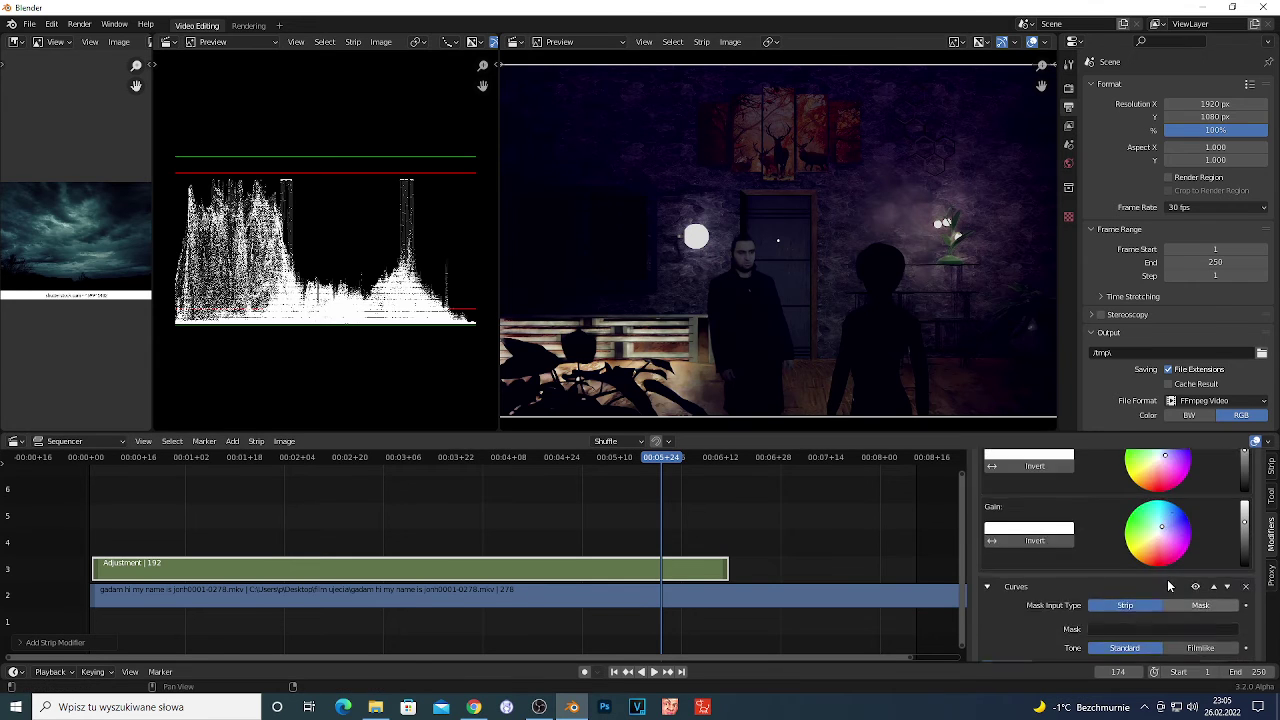
pyautogui.scroll(3, 1157, 588)
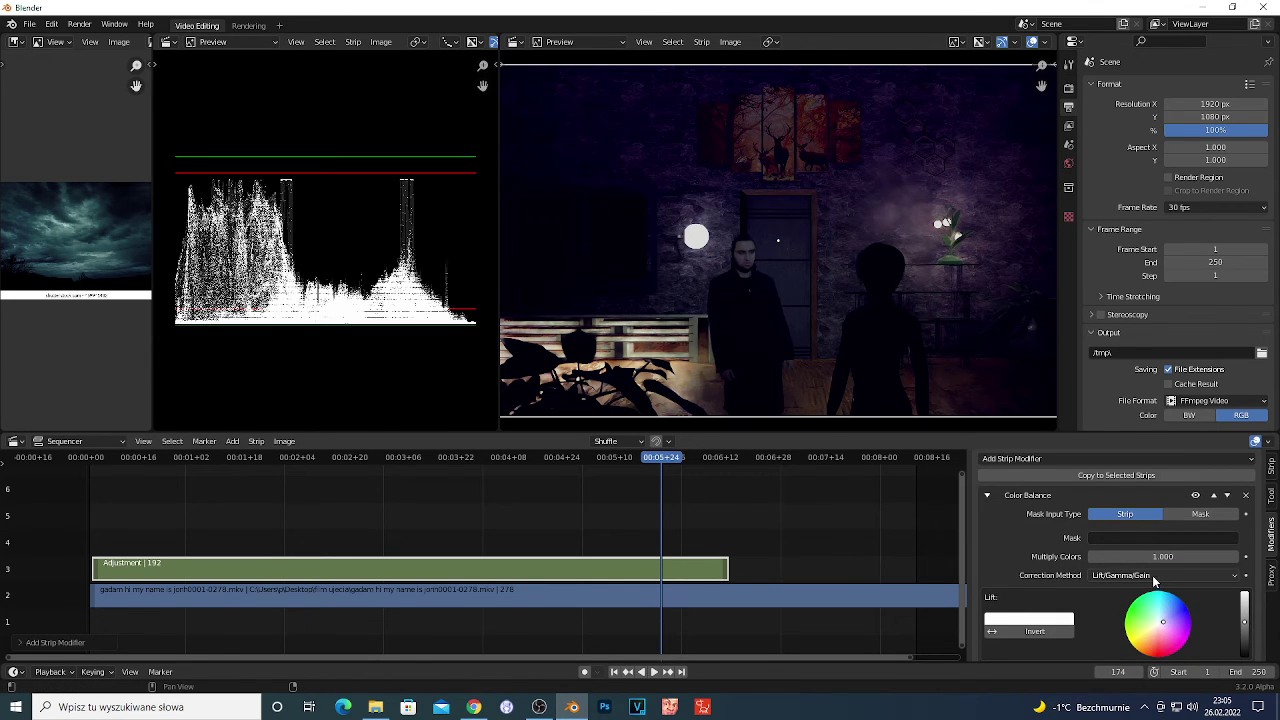
pyautogui.scroll(2, 1152, 575)
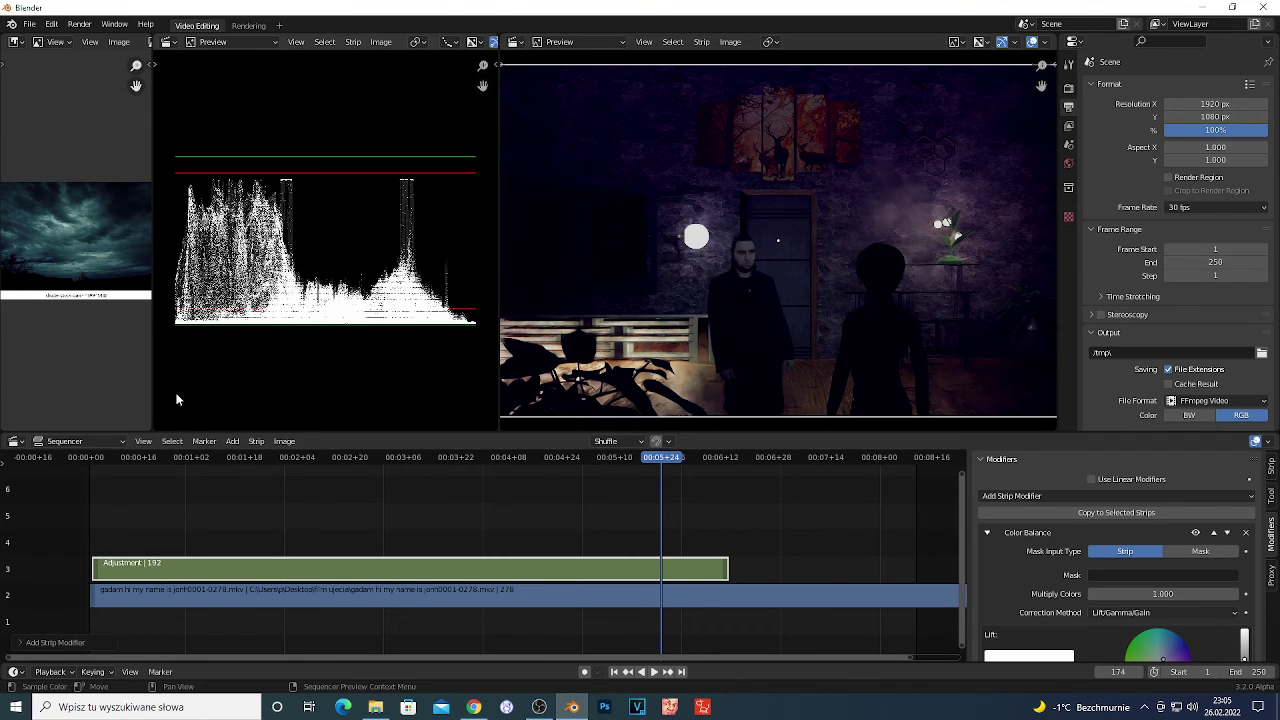
pyautogui.scroll(-3, 1200, 555)
pyautogui.scroll(6, 1200, 555)
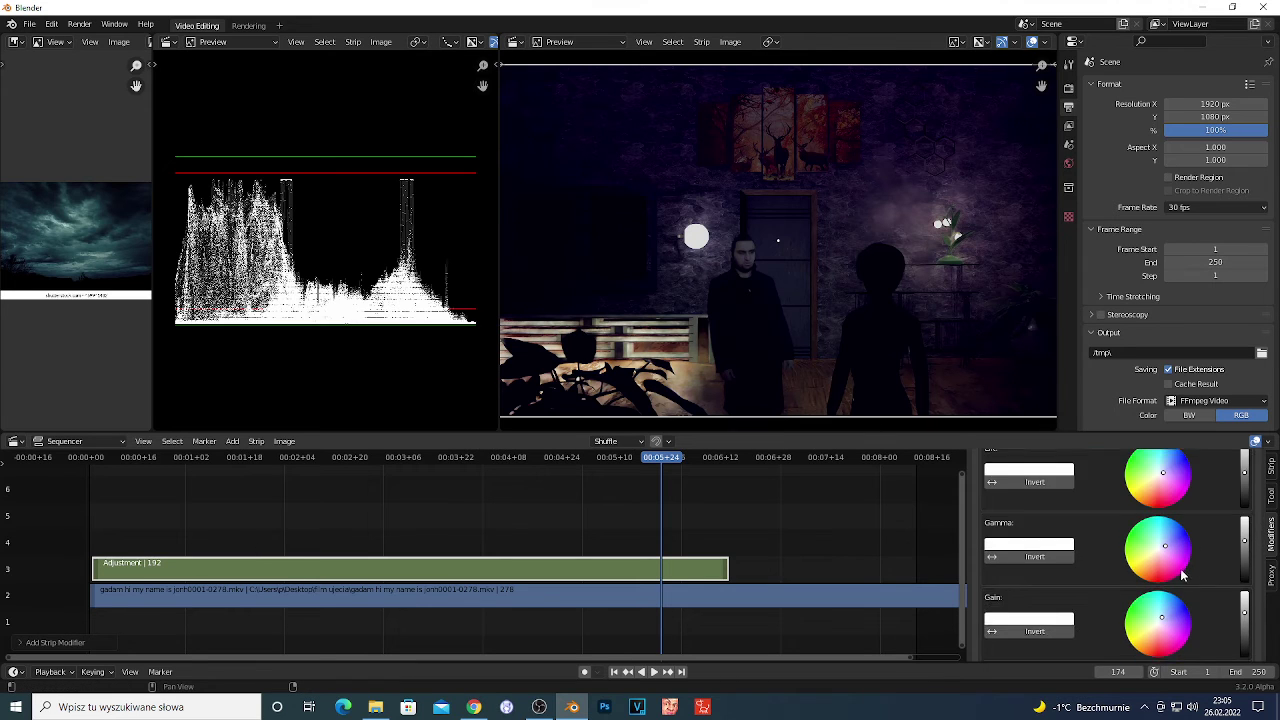
pyautogui.click(1016, 495)
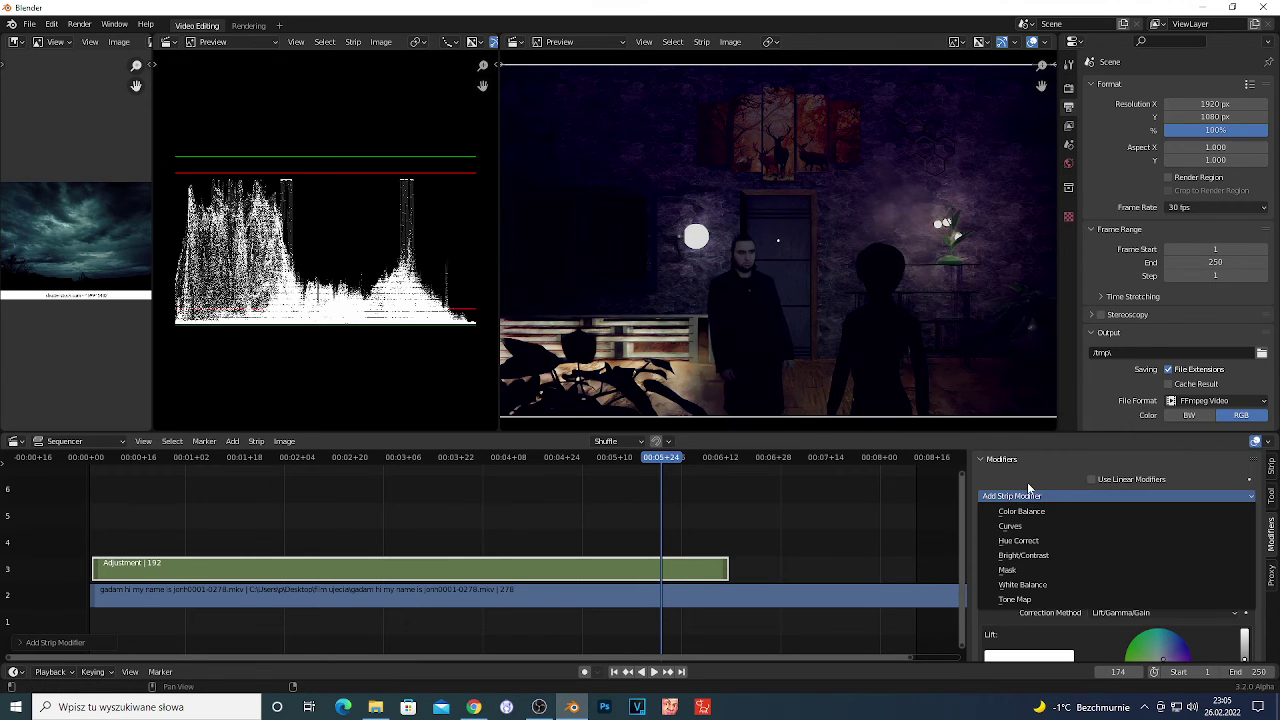
pyautogui.click(1027, 497)
pyautogui.click(1023, 497)
pyautogui.click(1023, 497)
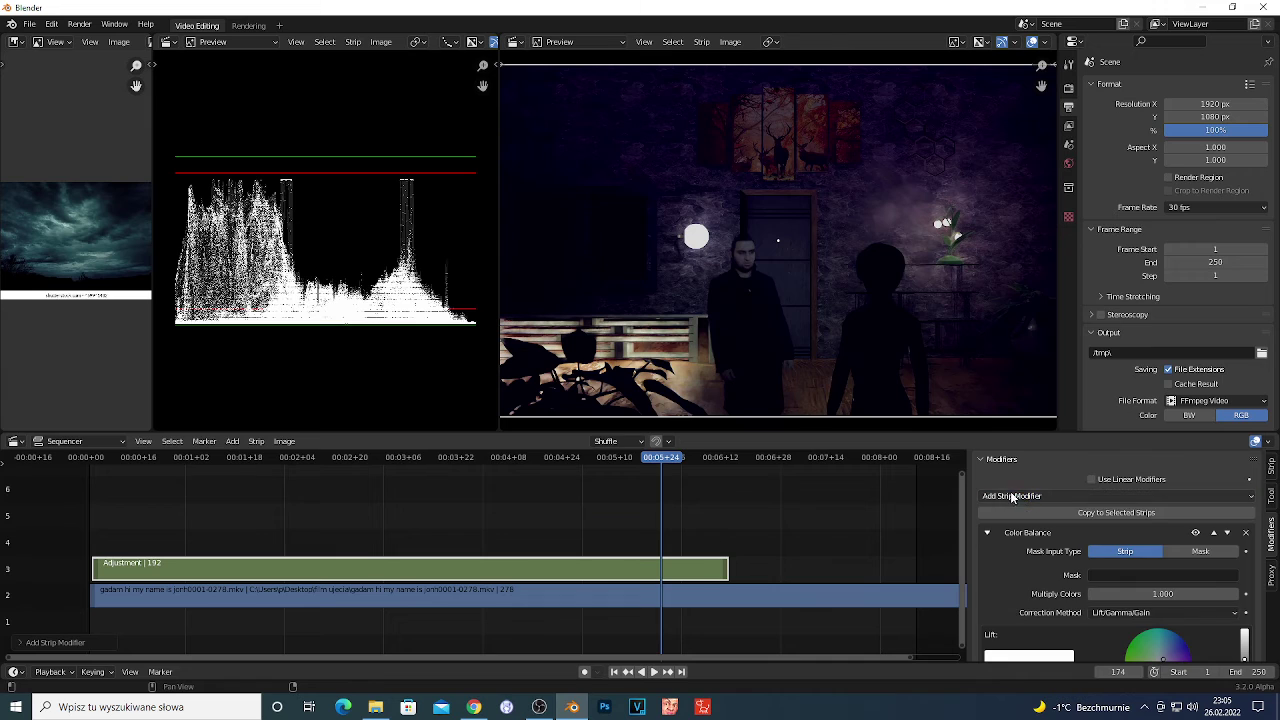
pyautogui.press('n')
pyautogui.press('n')
pyautogui.click(1053, 496)
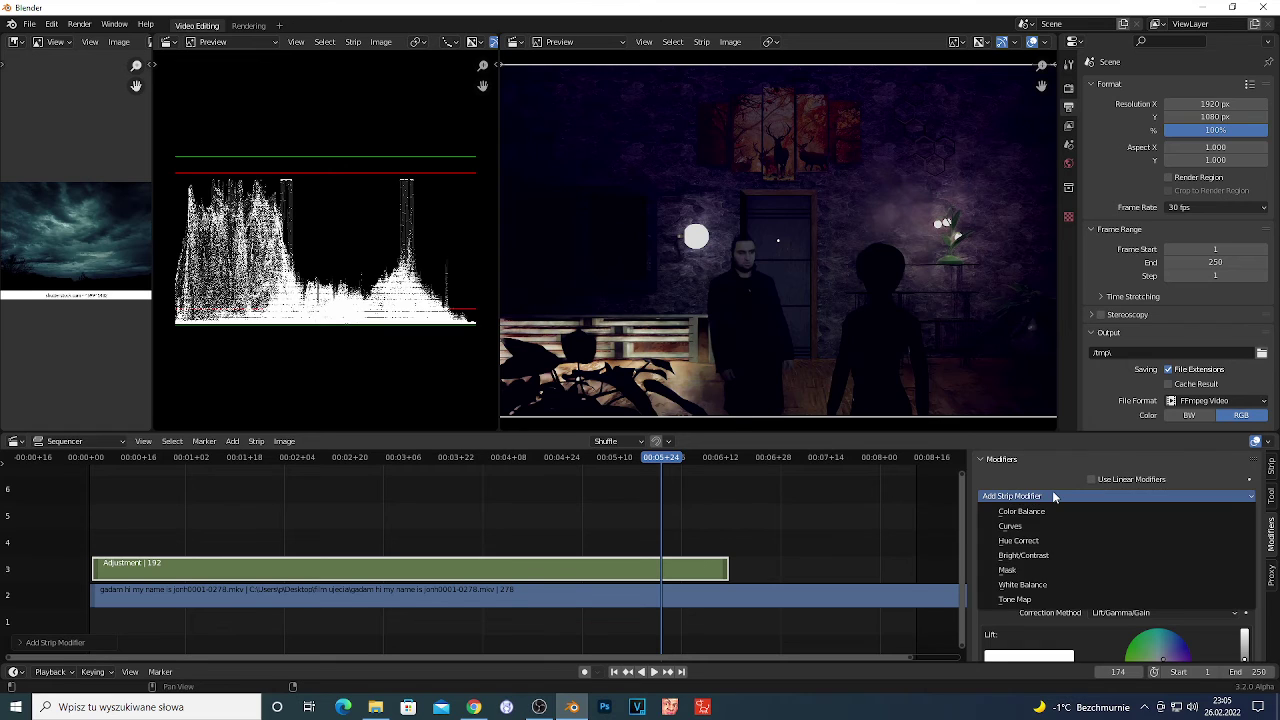
pyautogui.click(1053, 493)
# Add a second adjustment layer strip and place it on channel 3 directly after the existing adjustment strip
pyautogui.click(698, 602)
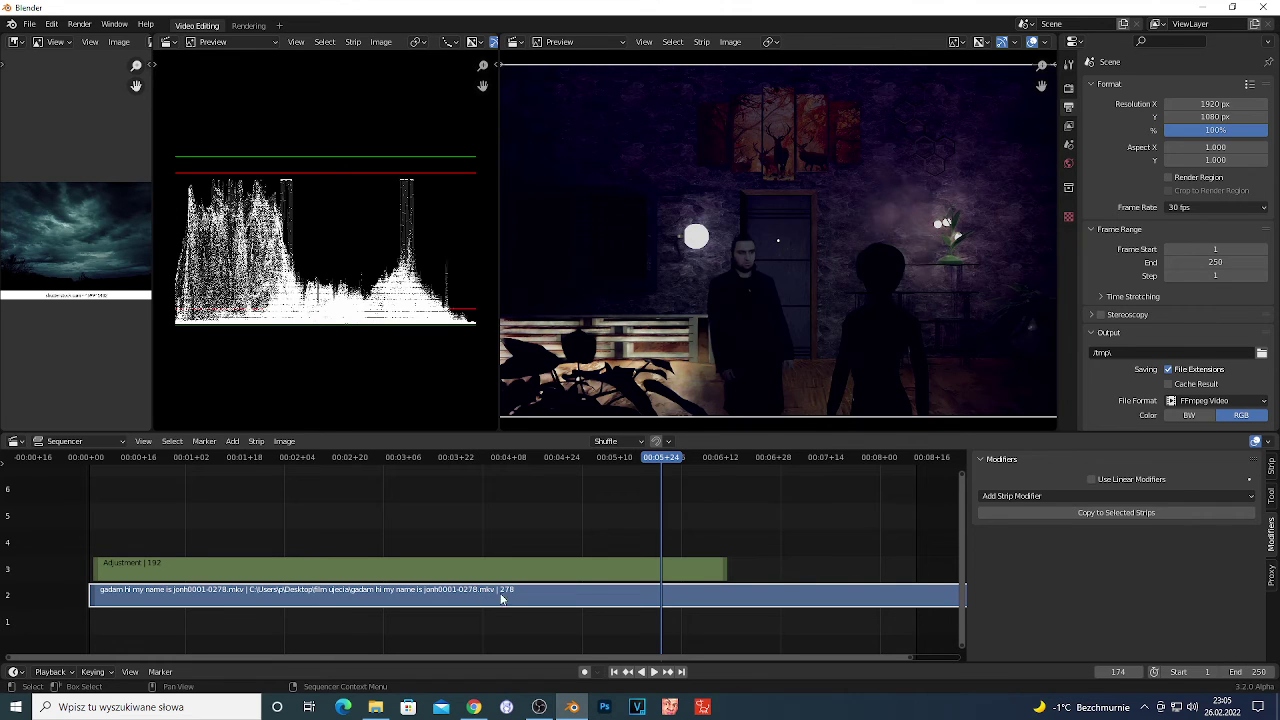
pyautogui.hotkey('shift', 'a')
pyautogui.click(625, 536)
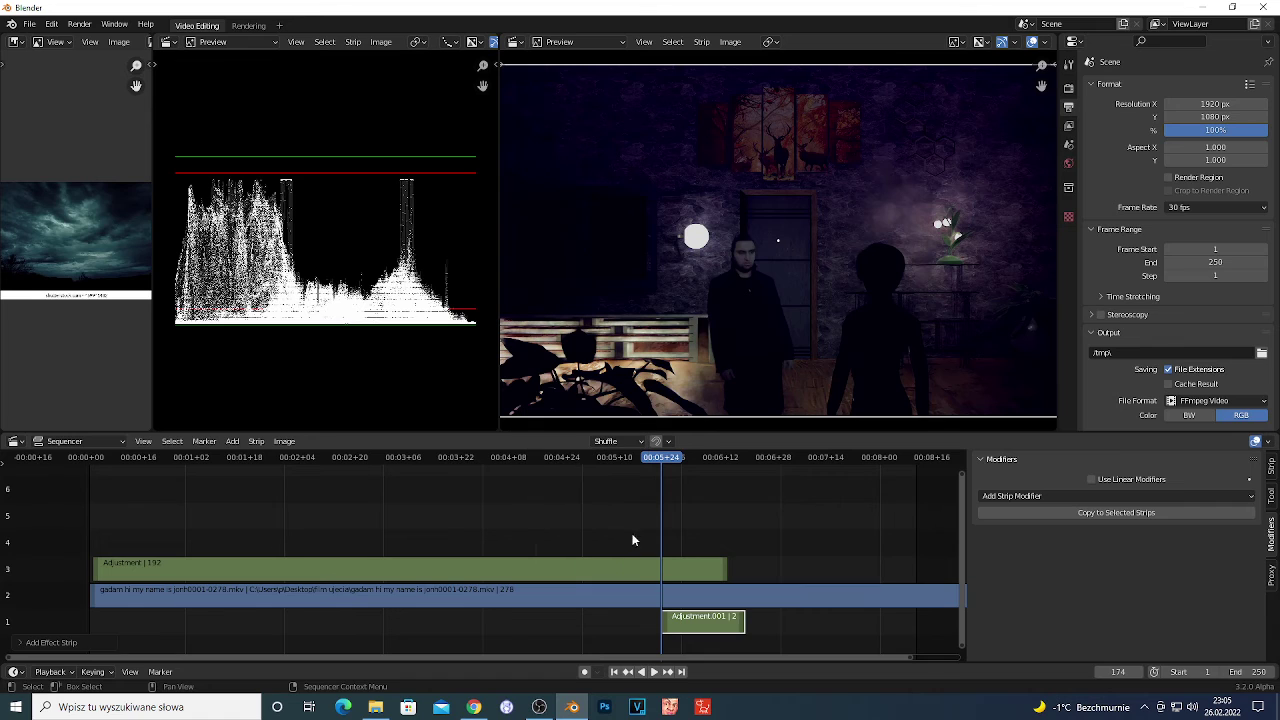
pyautogui.moveTo(716, 622); pyautogui.dragTo(761, 573)
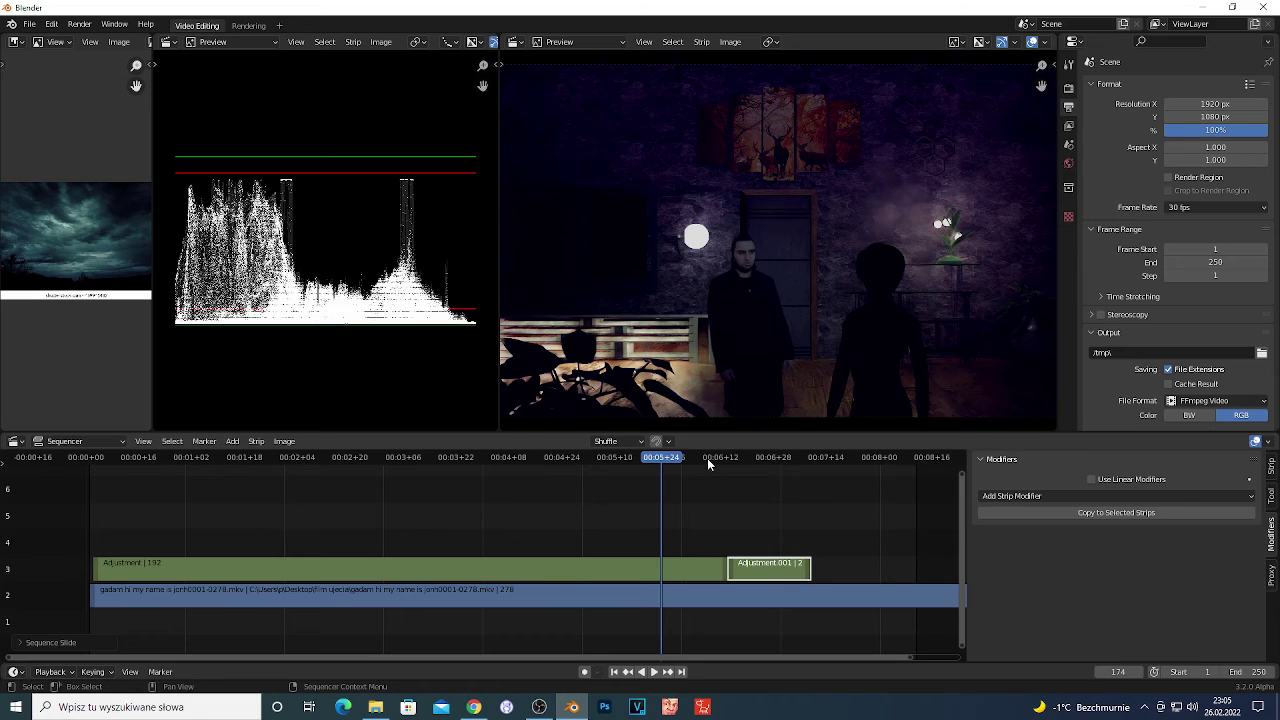
# Try a Color Balance modifier on the second adjustment strip, previewing it at frame 200, and delete that strip
pyautogui.click(712, 457)
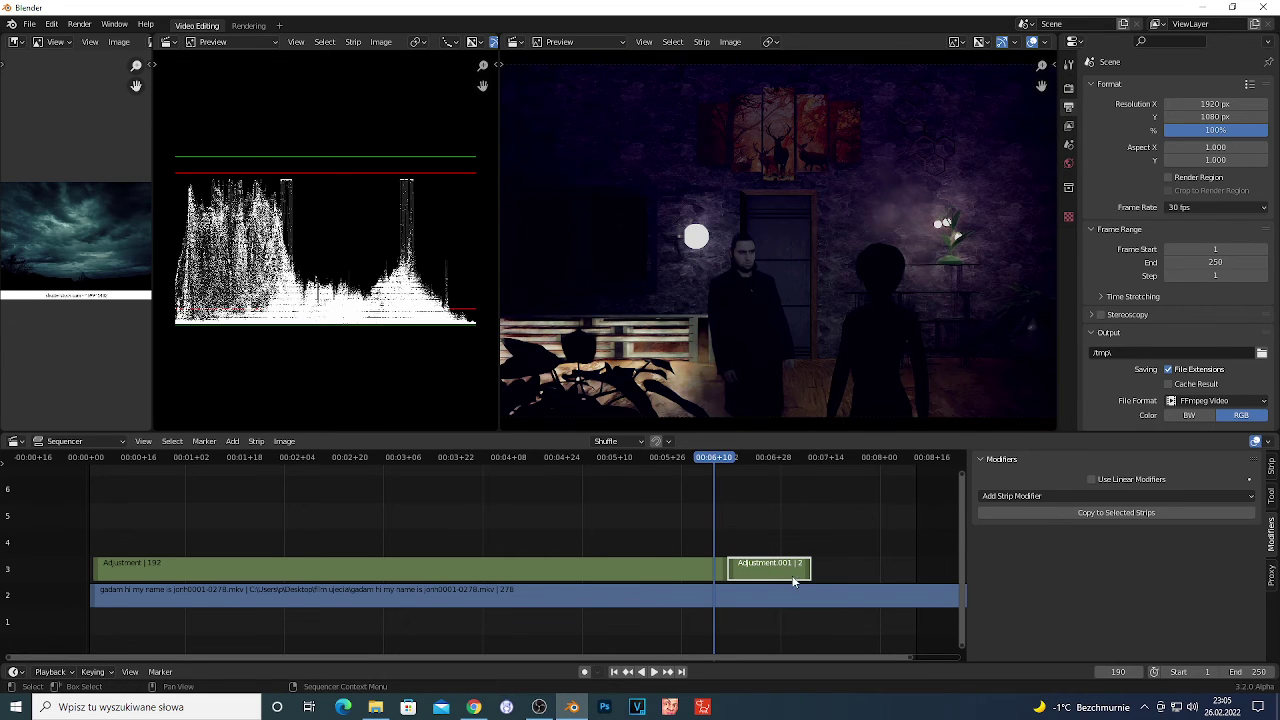
pyautogui.click(990, 496)
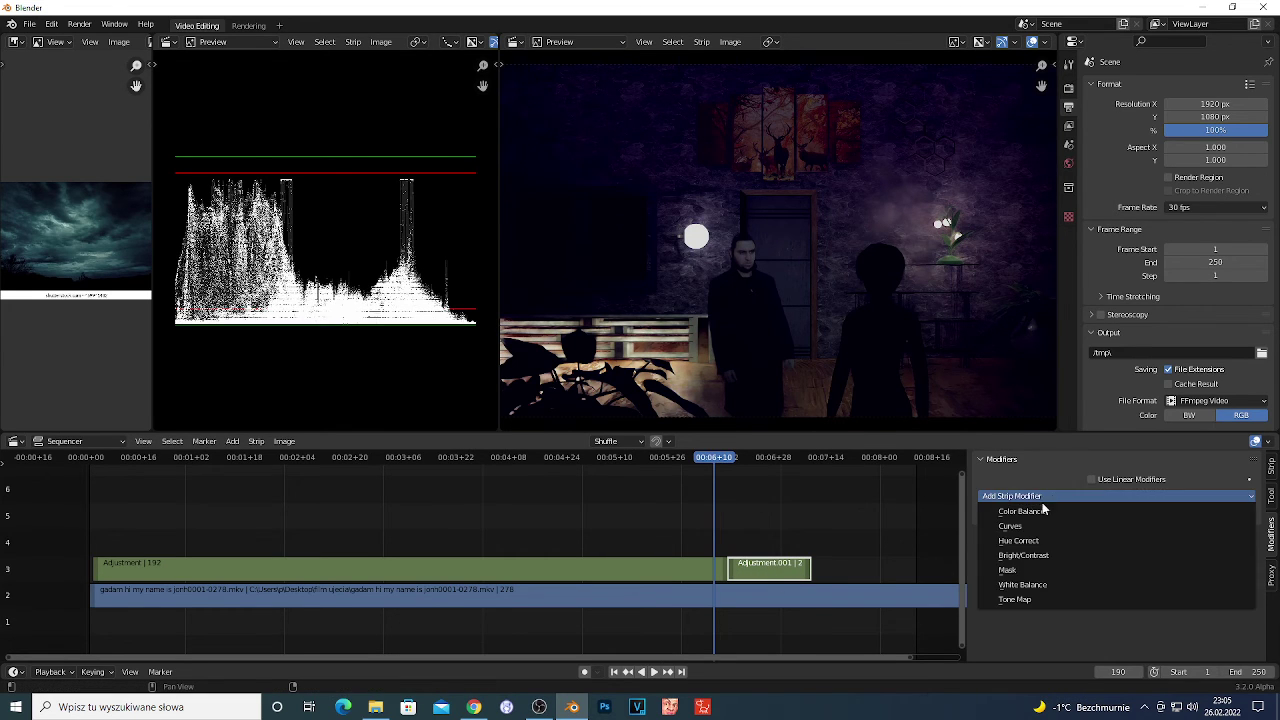
pyautogui.click(1082, 511)
pyautogui.scroll(-4, 1250, 508)
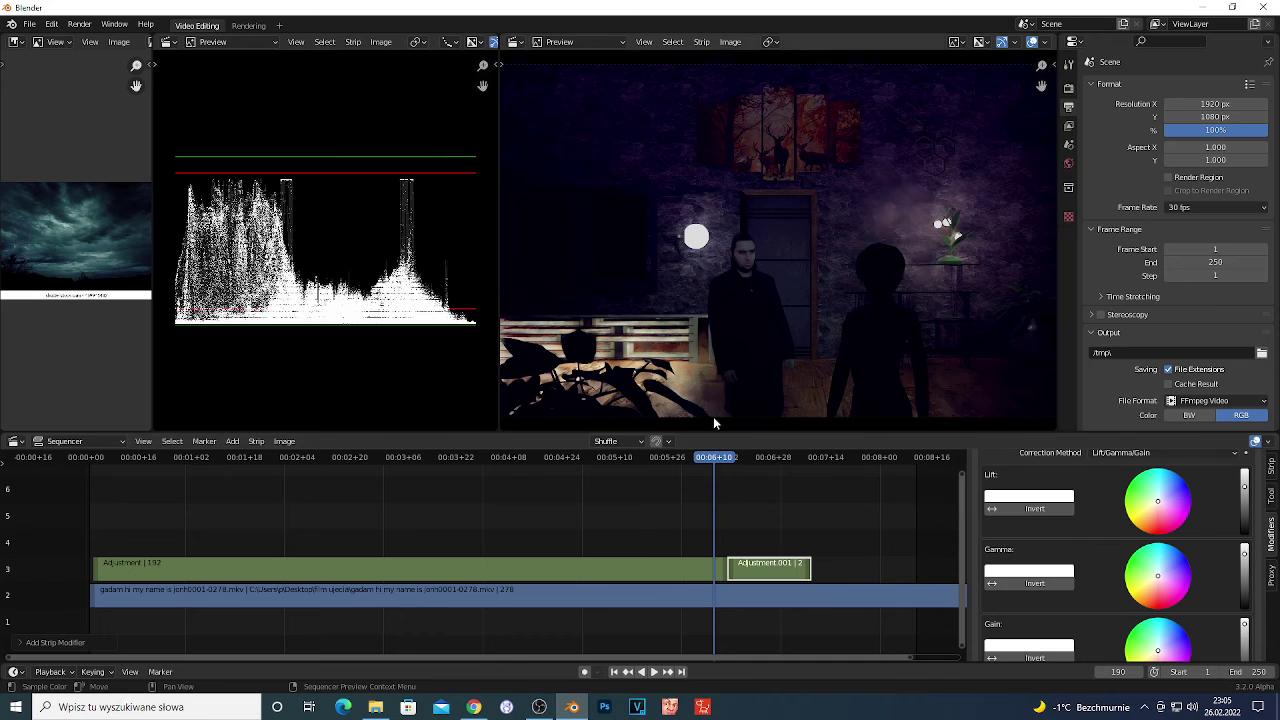
pyautogui.moveTo(713, 460); pyautogui.dragTo(751, 475)
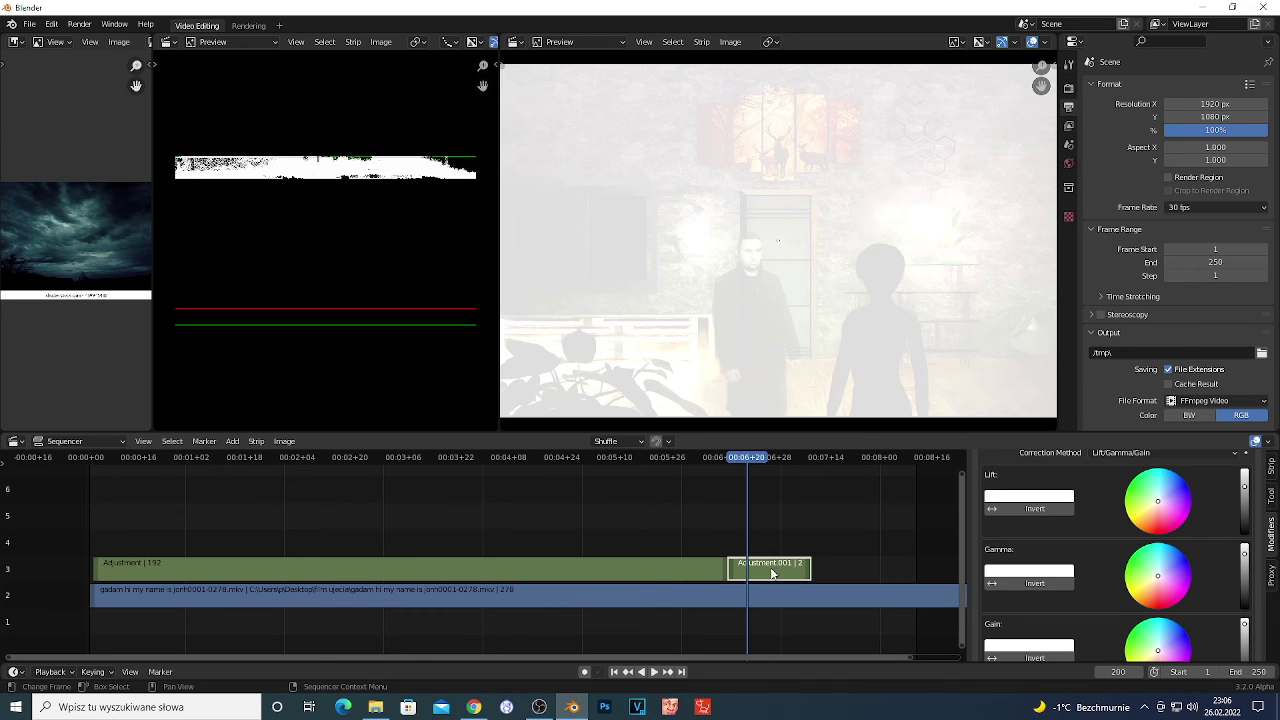
pyautogui.press('Delete')
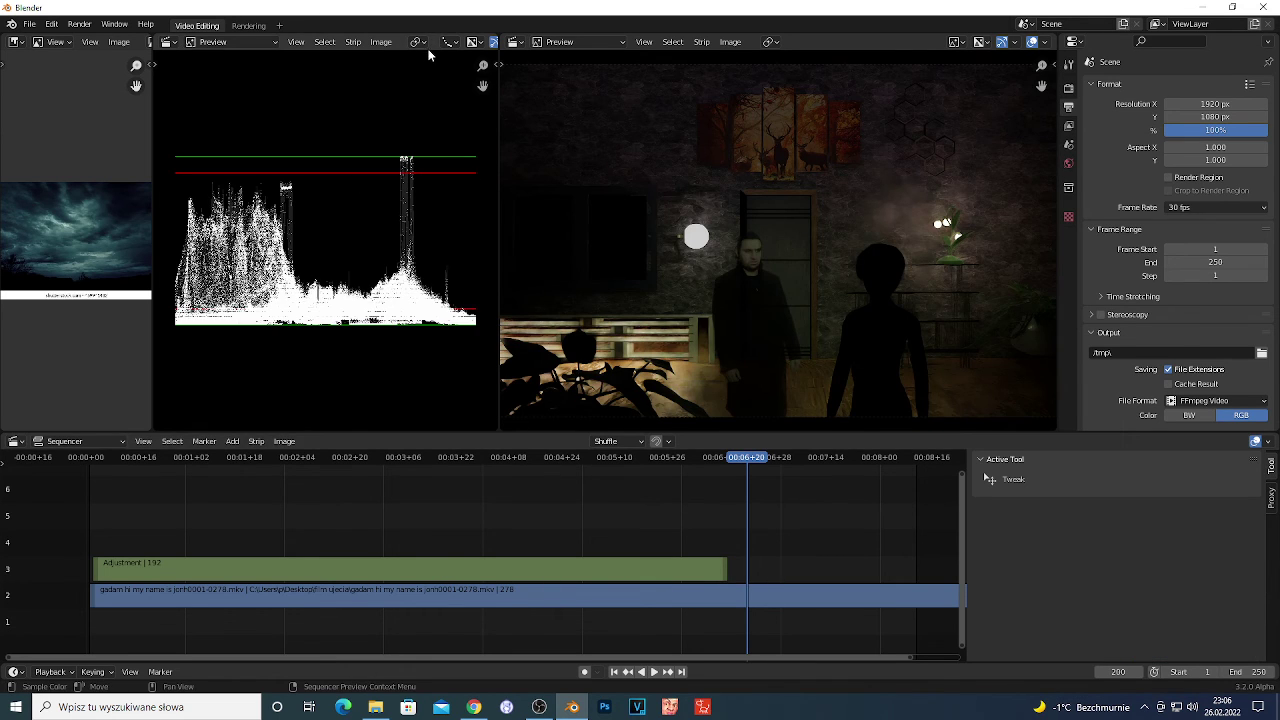
# Switch the scope preview from the luma waveform to Chroma Vectorscope to examine the clip's color distribution
pyautogui.click(168, 43)
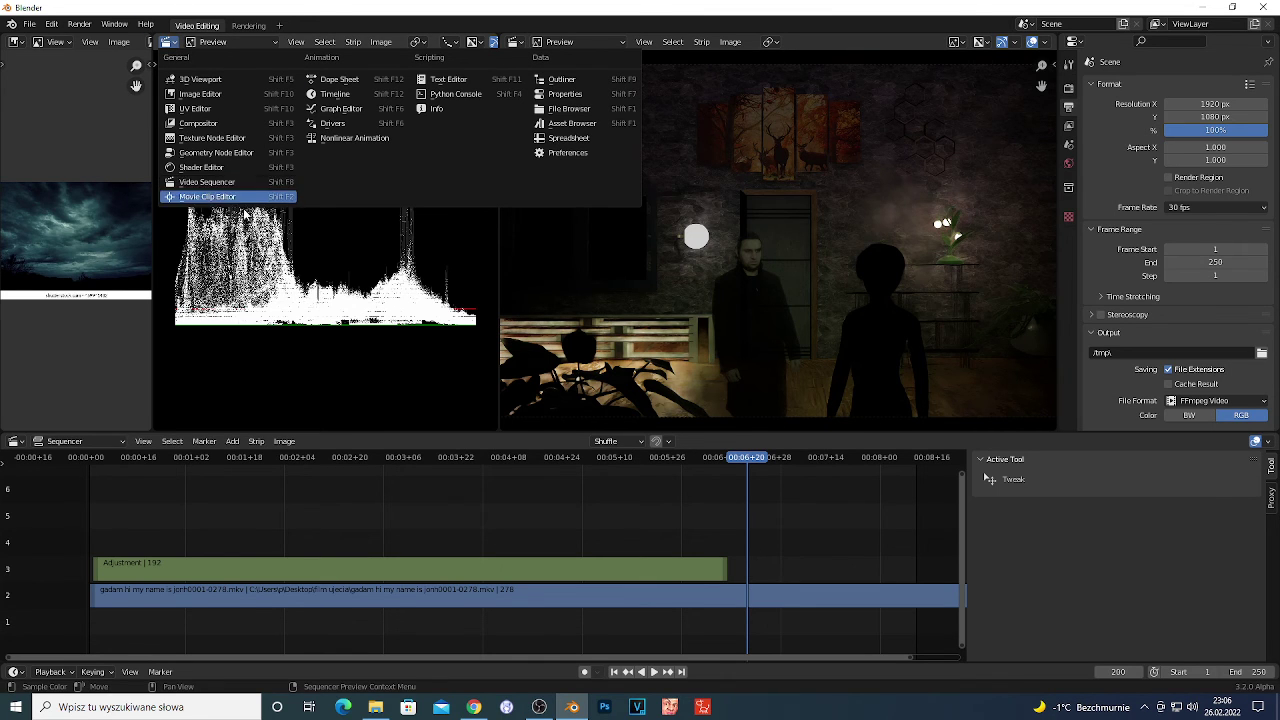
pyautogui.click(212, 186)
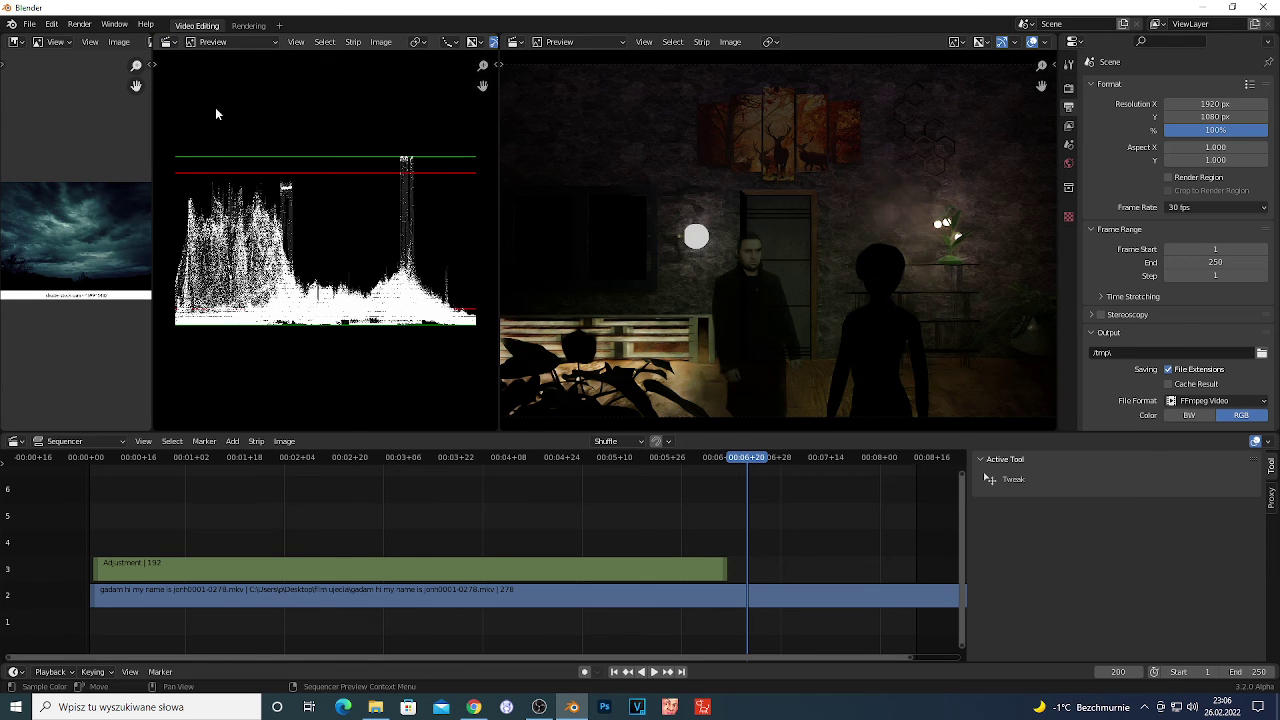
pyautogui.click(212, 42)
pyautogui.click(227, 74)
pyautogui.click(450, 42)
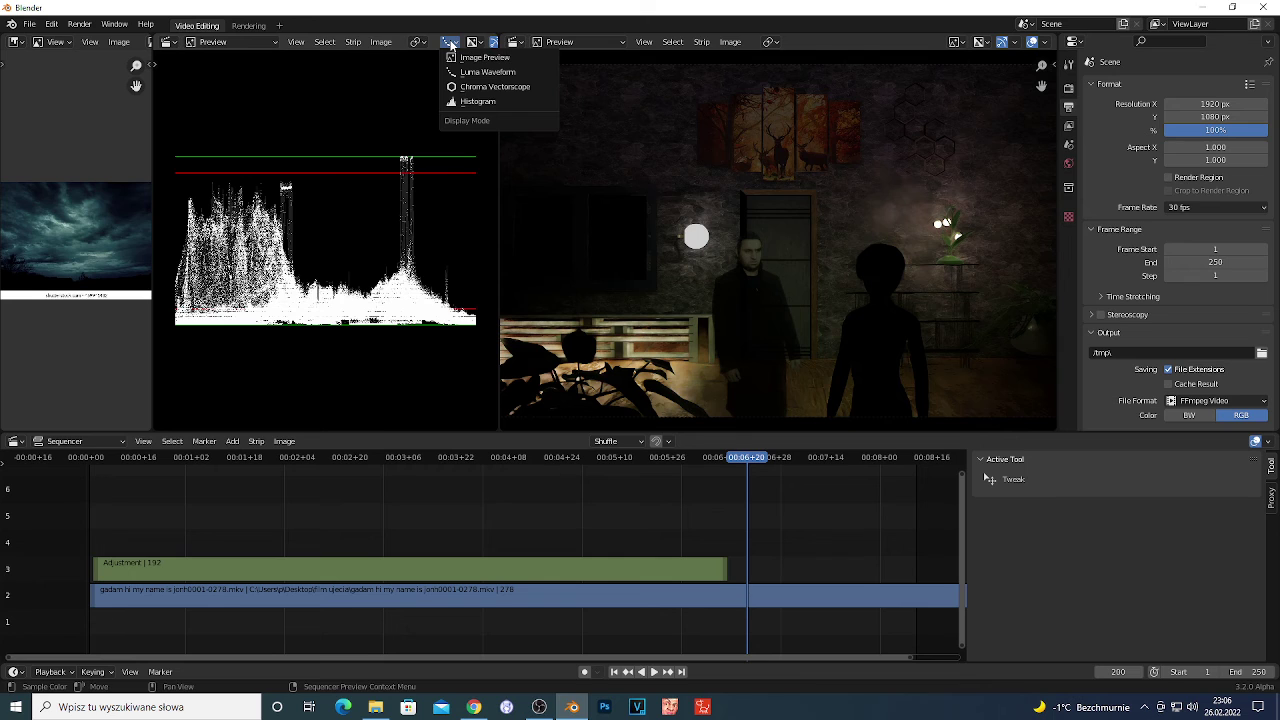
pyautogui.click(470, 87)
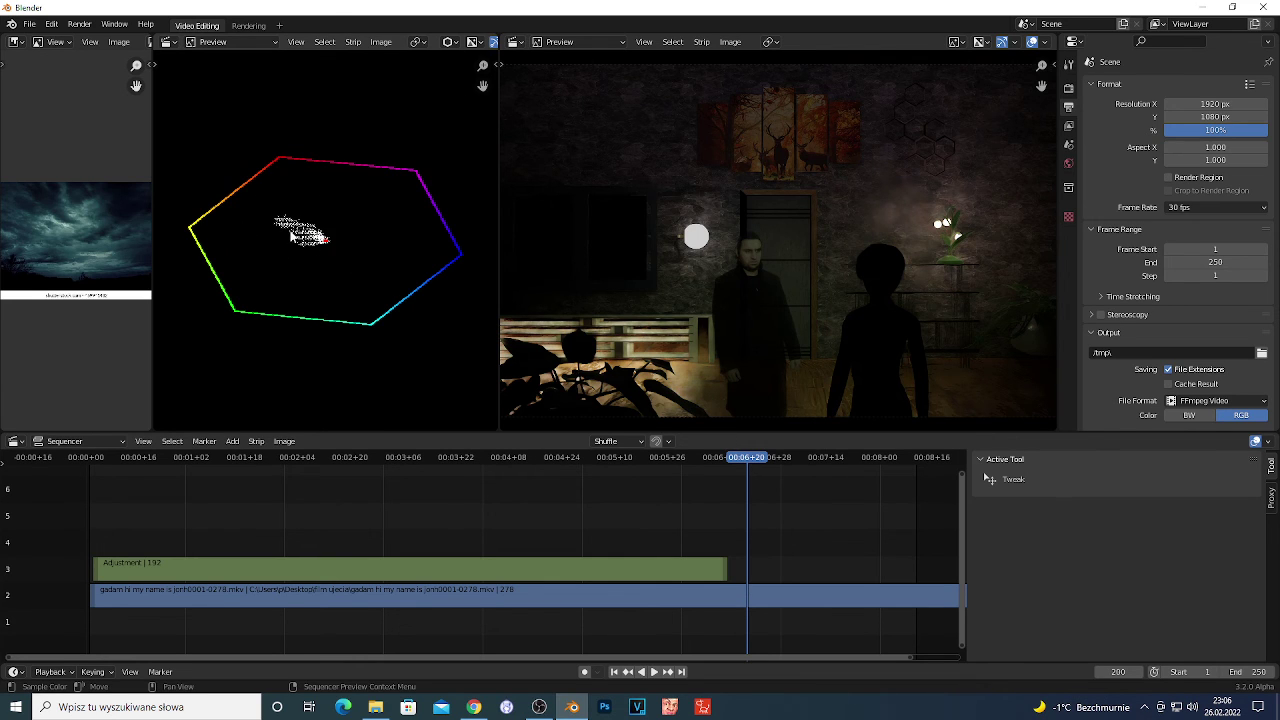
pyautogui.scroll(1, 300, 243)
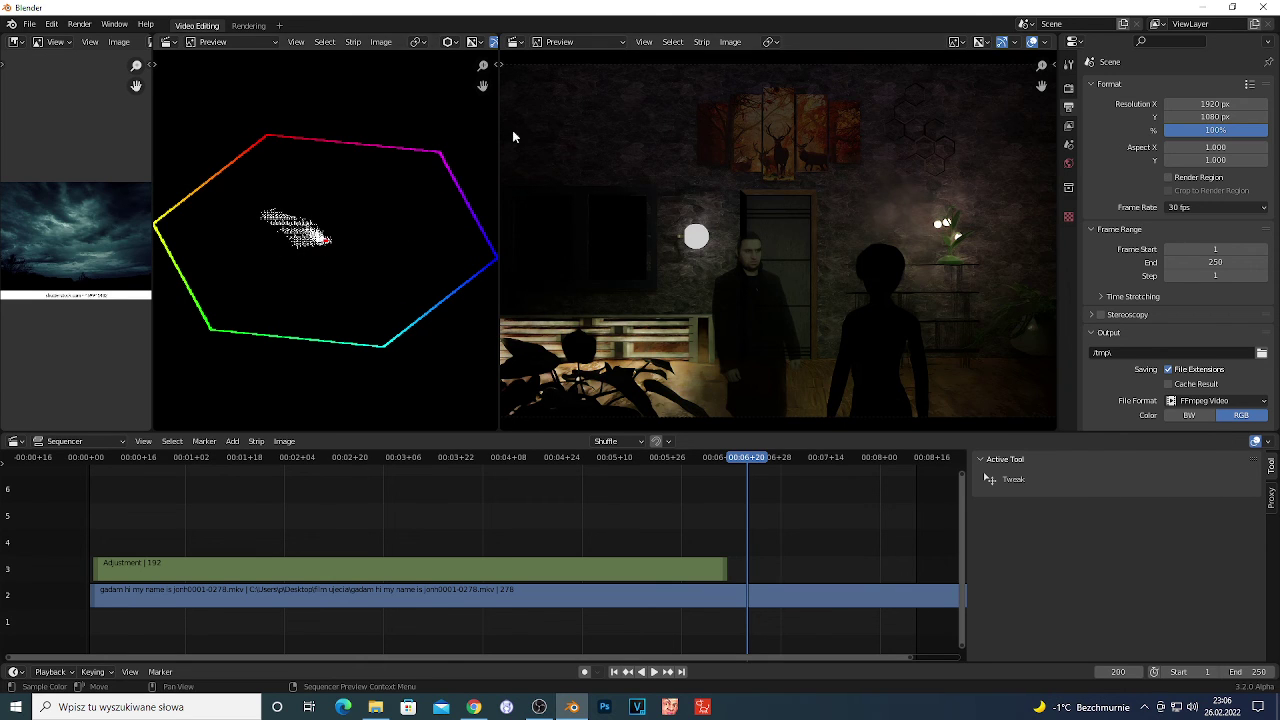
# With the adjustment strip selected and the playhead at frame 167, set the scope preview's display mode to Luma Waveform
pyautogui.click(630, 575)
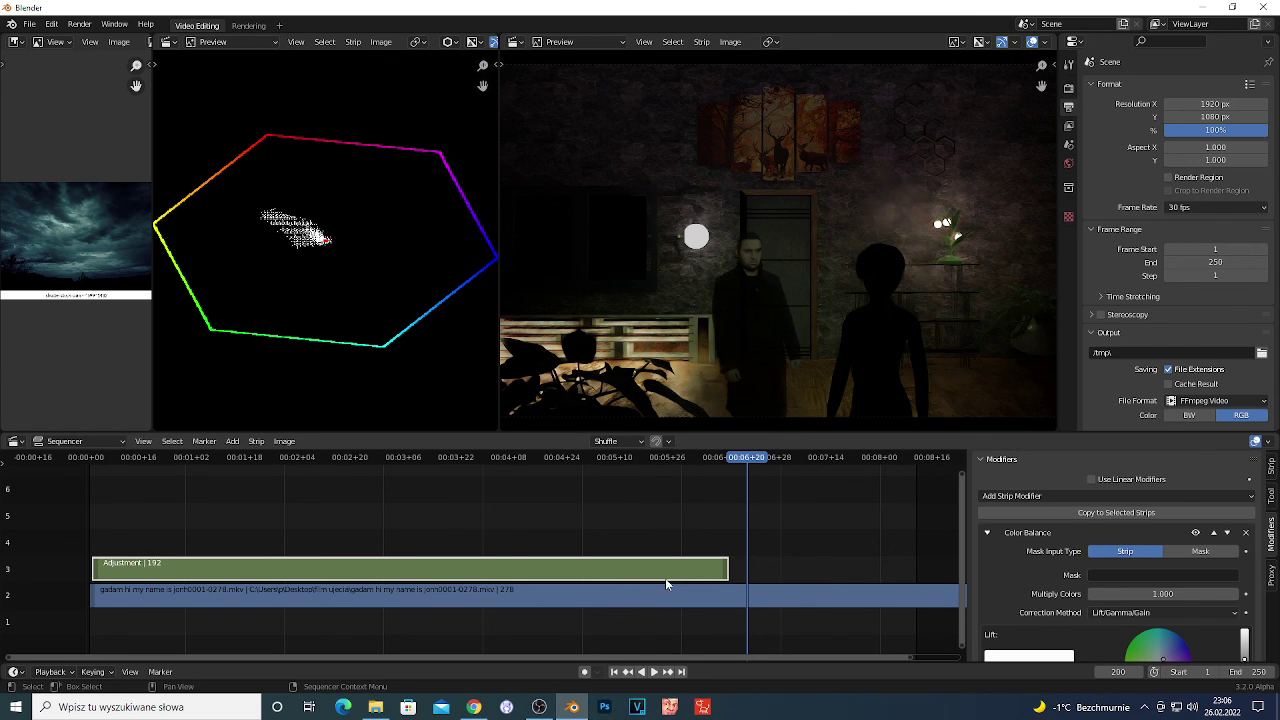
pyautogui.click(640, 457)
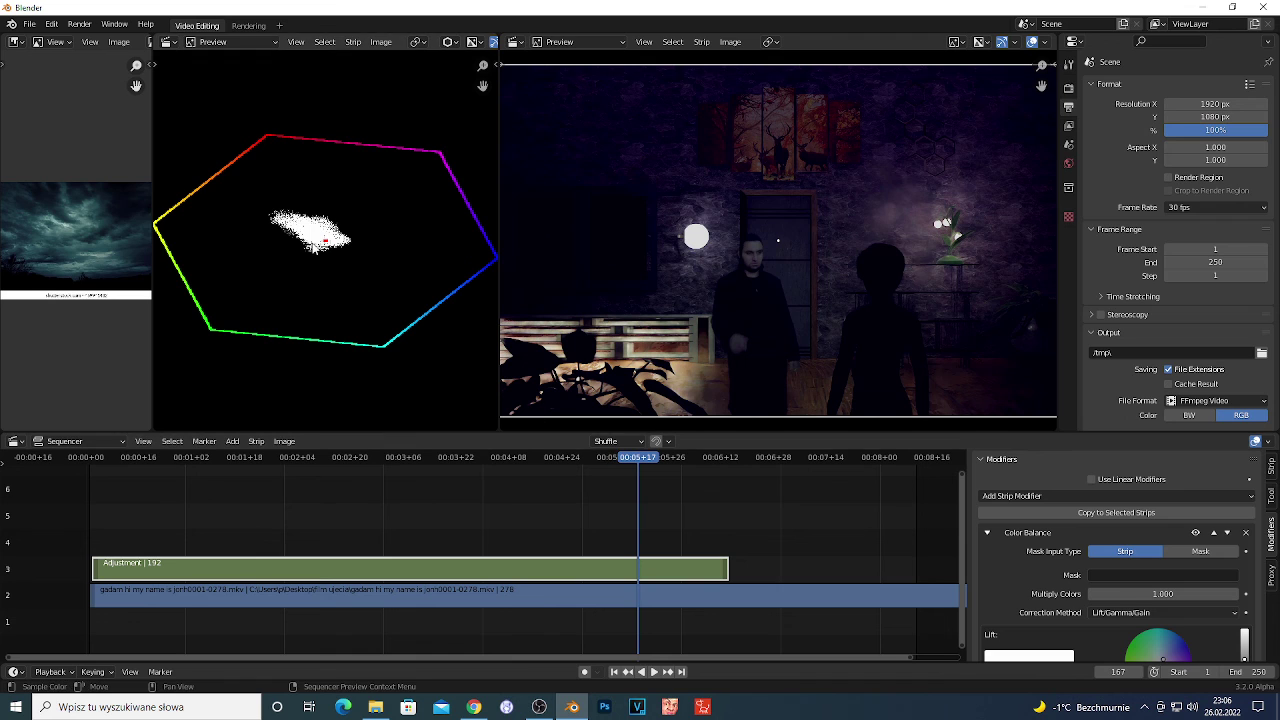
pyautogui.click(450, 42)
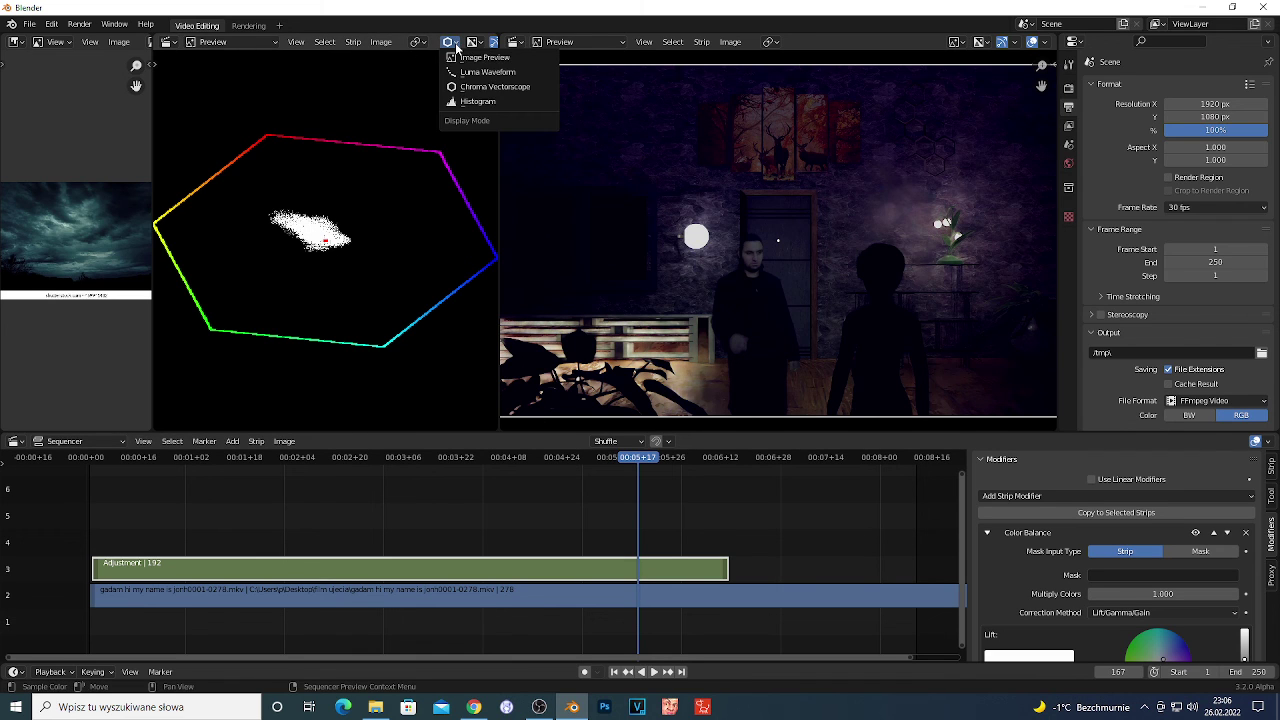
pyautogui.click(468, 76)
pyautogui.scroll(-2, 365, 320)
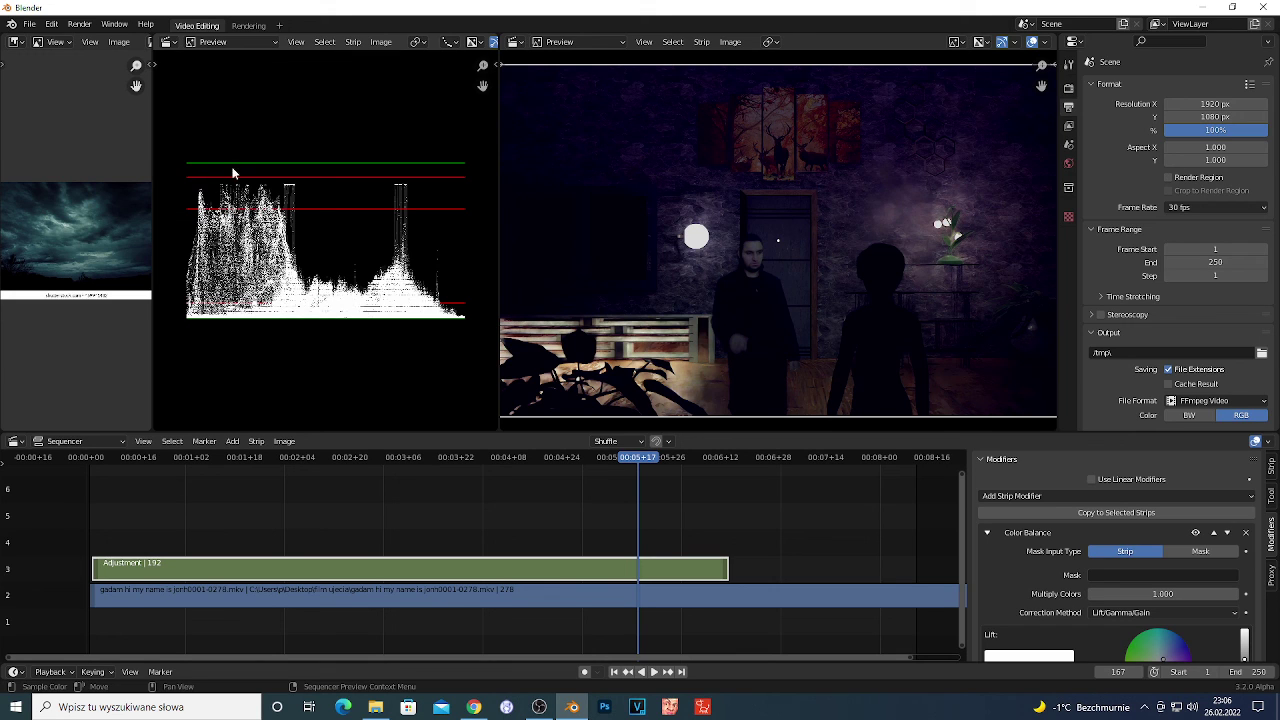
# Compare the dark sky reference in the Image Editor with the graded preview, and view the full strips in the timeline
pyautogui.scroll(-3, 65, 188)
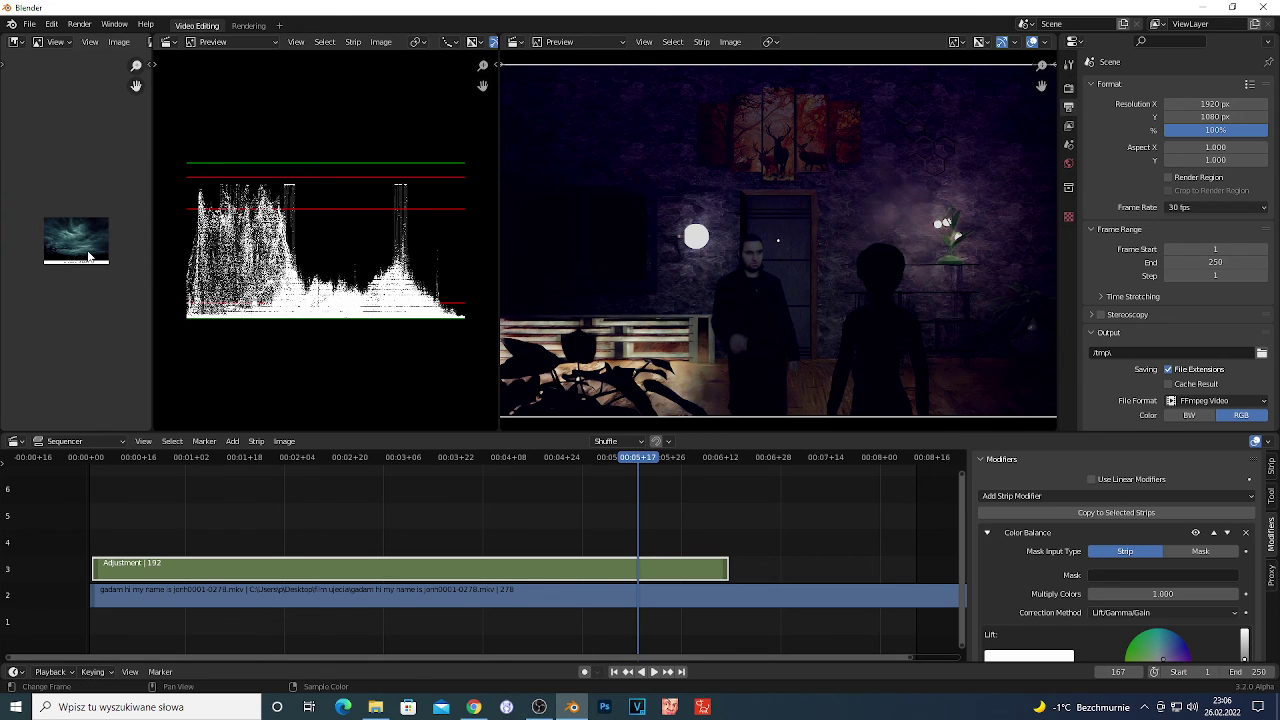
pyautogui.scroll(1, 65, 188)
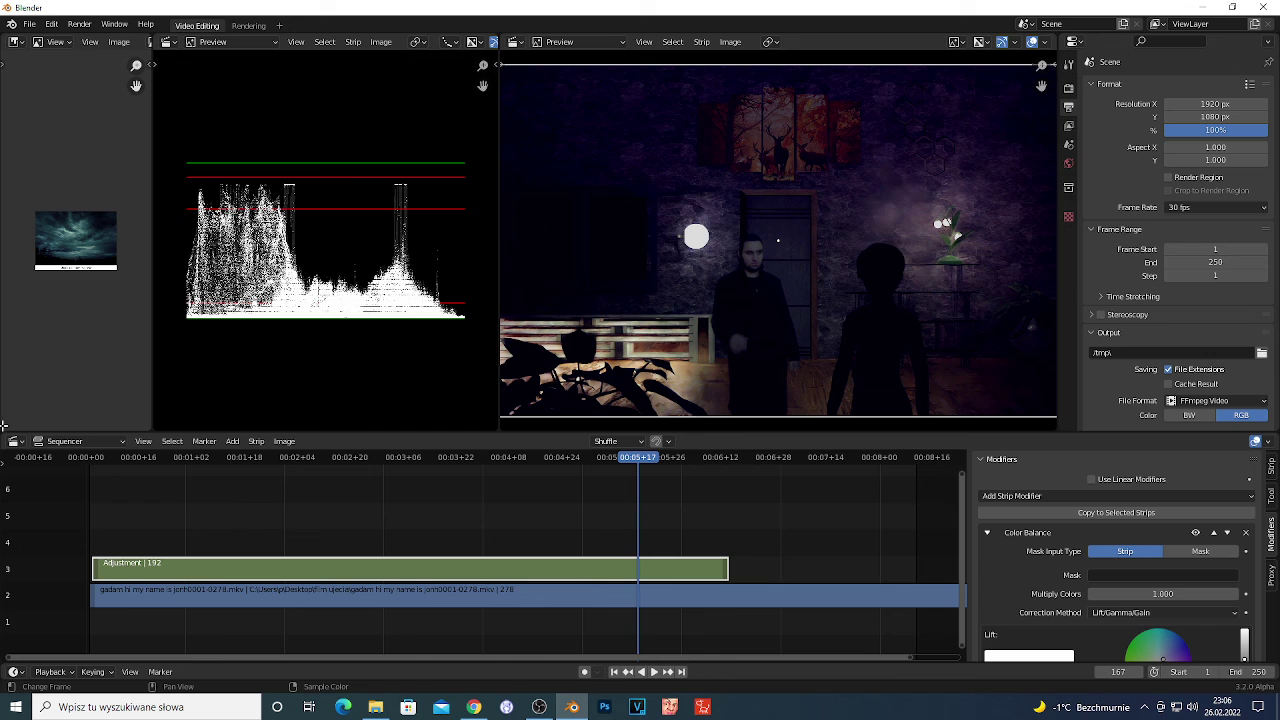
pyautogui.click(14, 42)
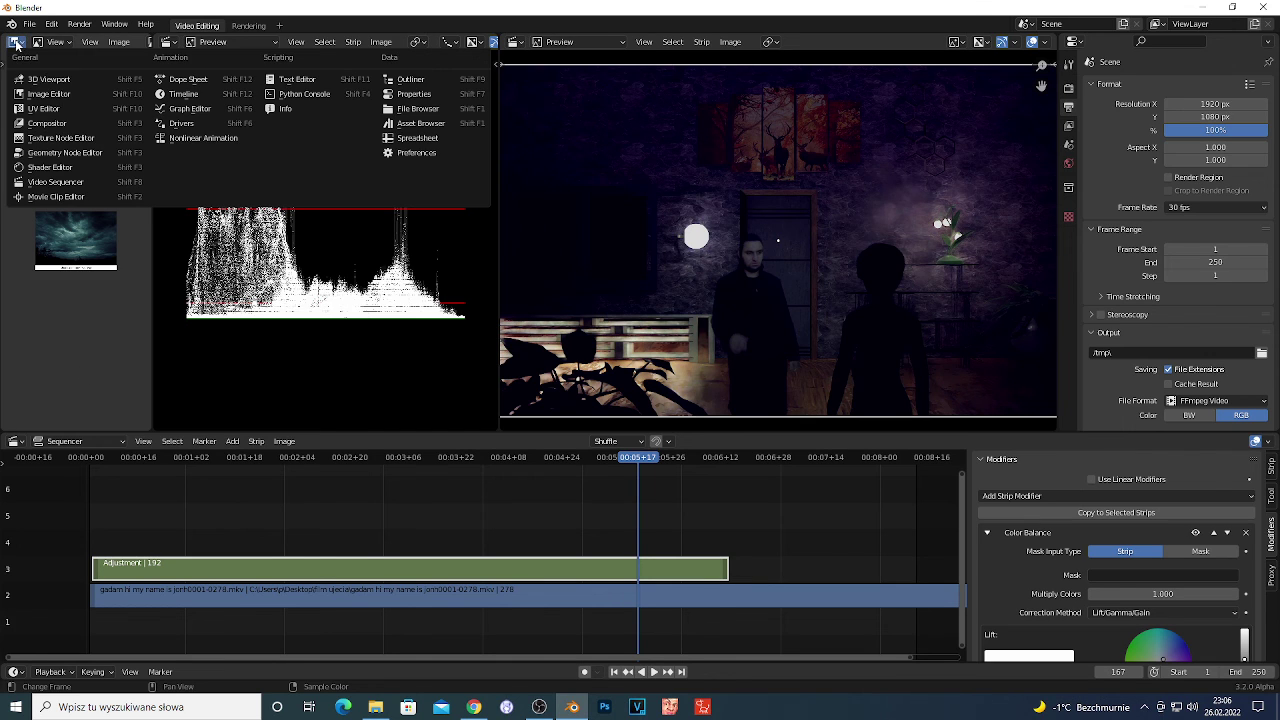
pyautogui.click(55, 93)
pyautogui.scroll(3, 34, 248)
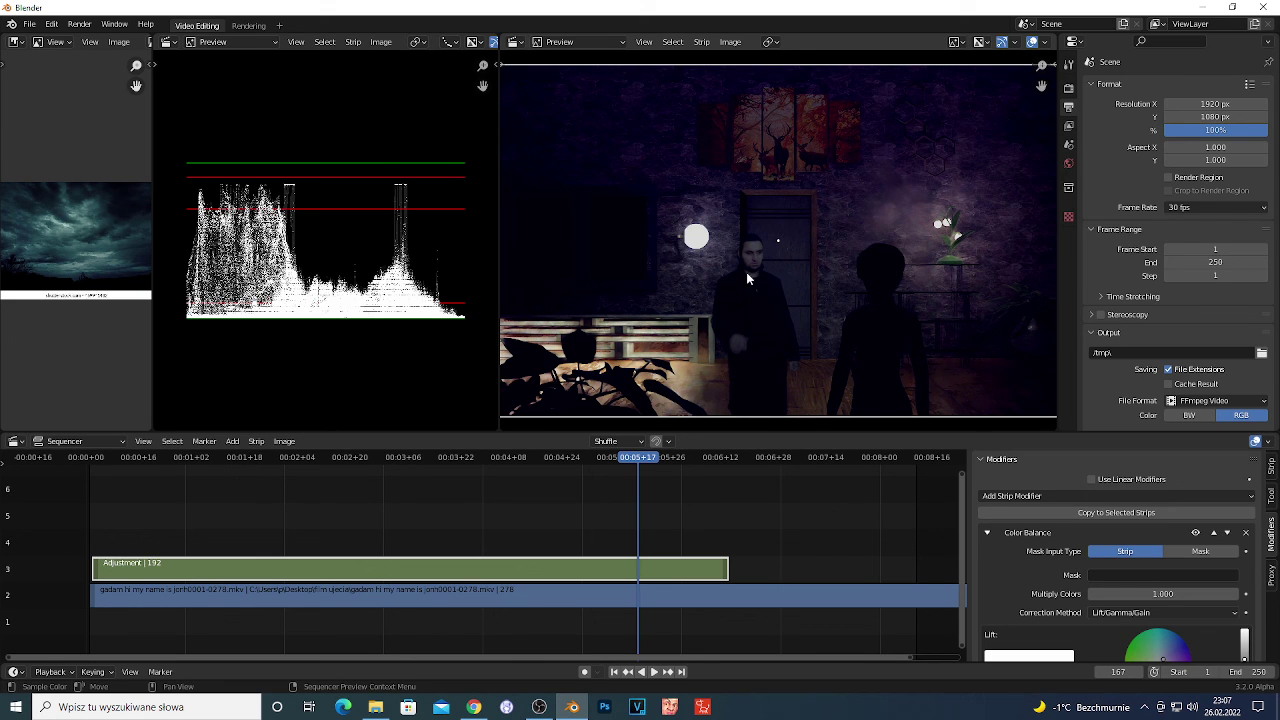
pyautogui.scroll(-1, 744, 332)
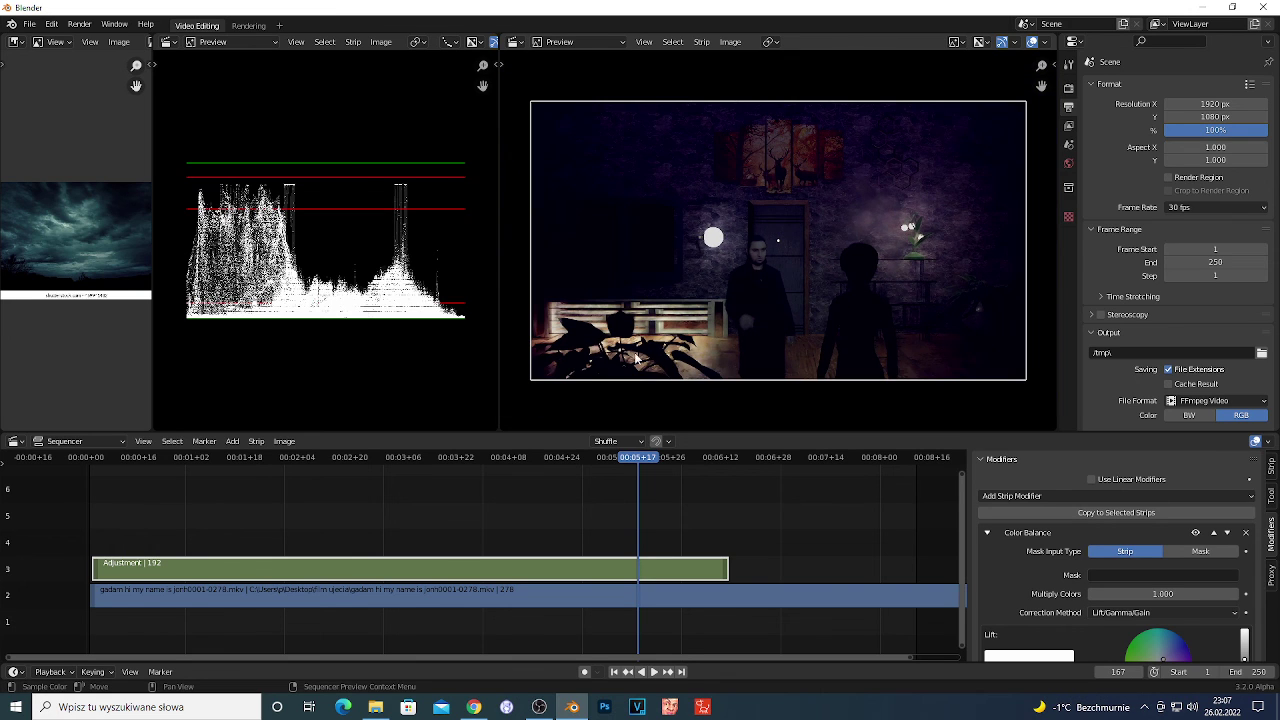
pyautogui.scroll(-2, 619, 568)
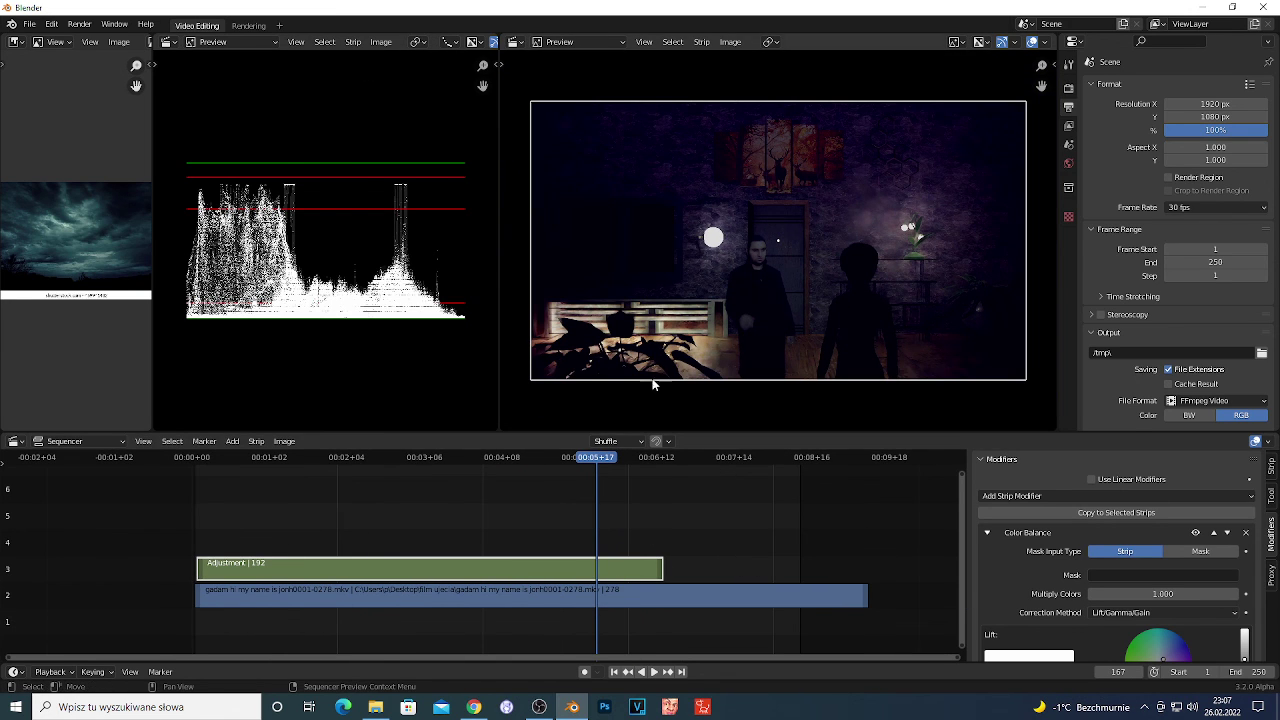
pyautogui.moveTo(541, 707)
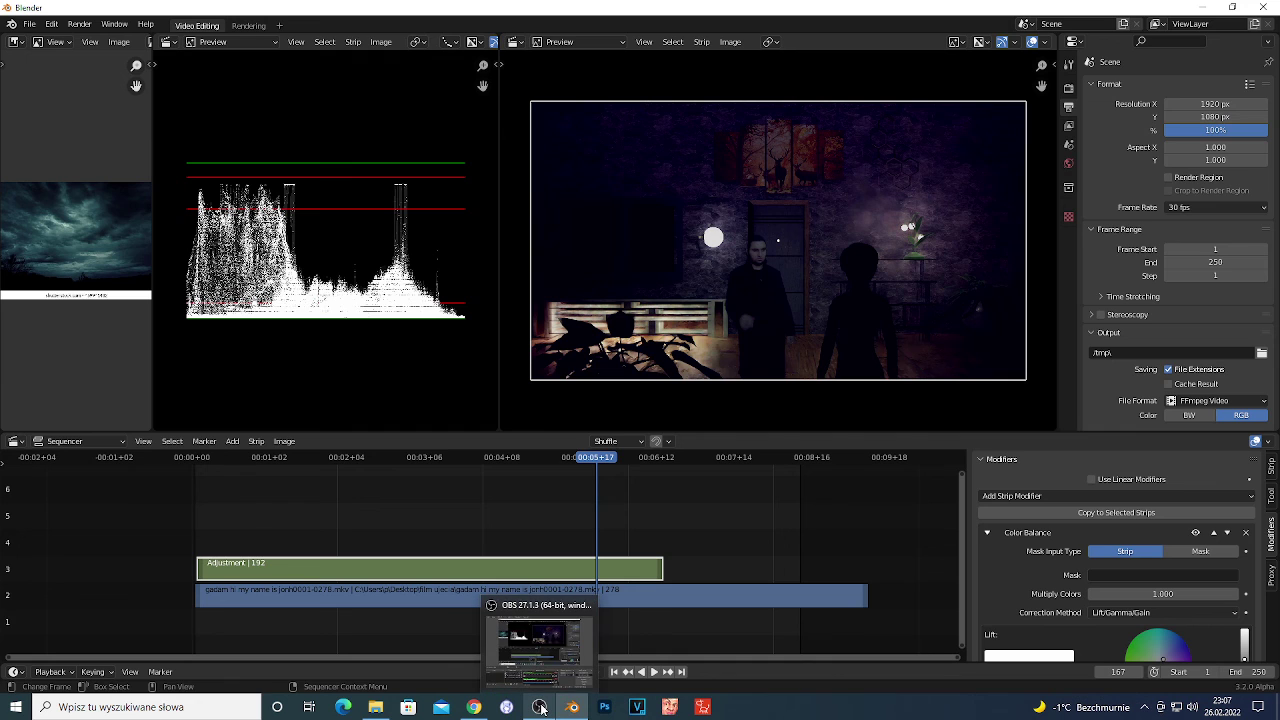
pyautogui.click(540, 640)
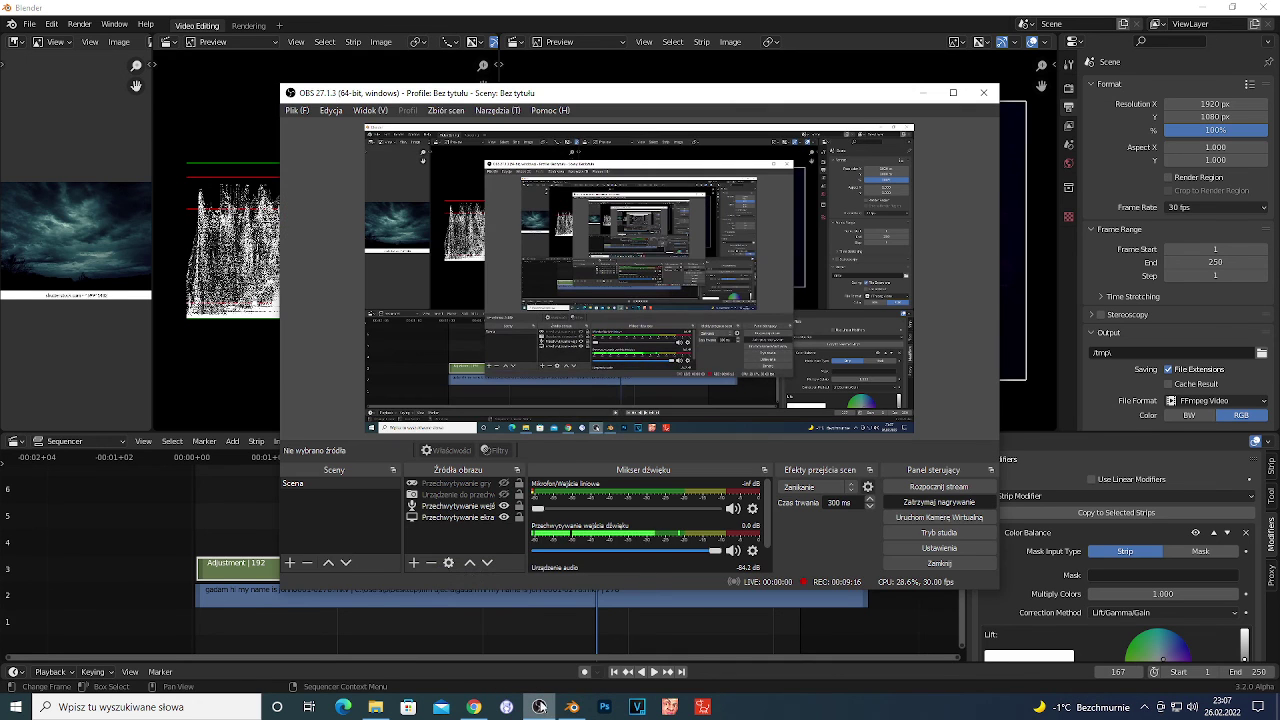